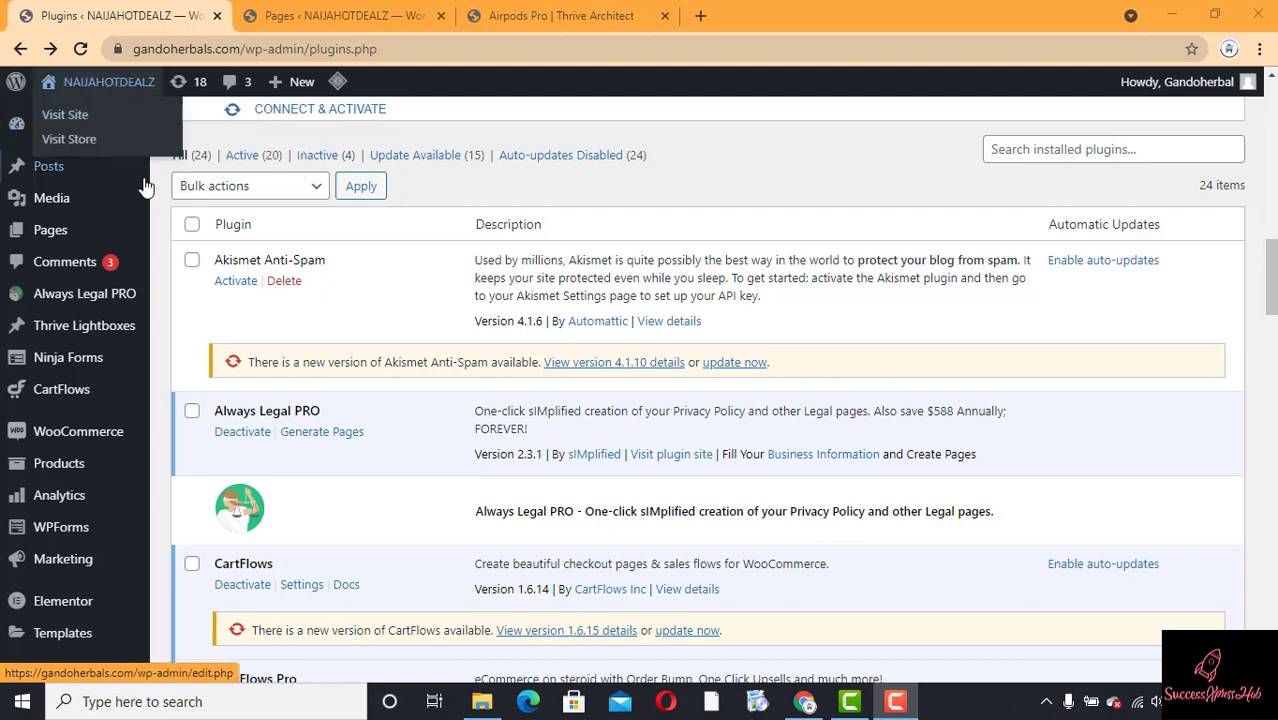
Step: Go to the Plugins > Add New page in WordPress admin
mouse_move(145, 185)
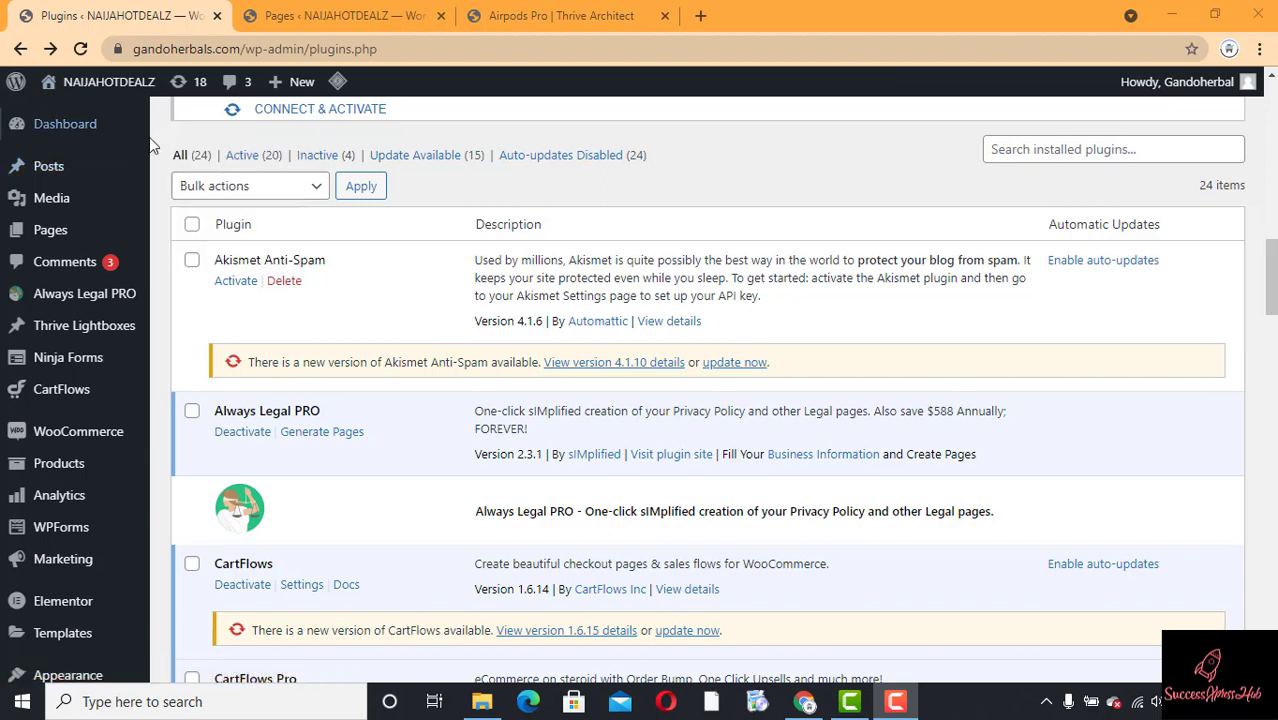
mouse_move(149, 145)
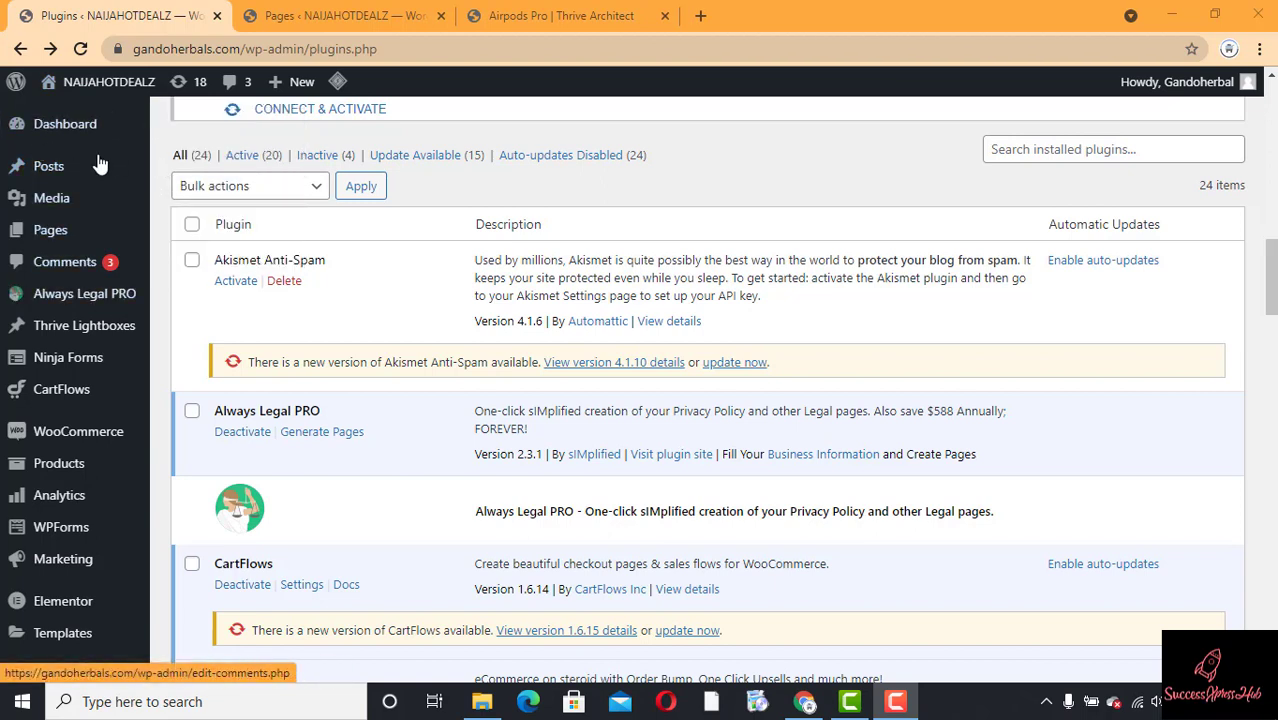
mouse_move(70, 248)
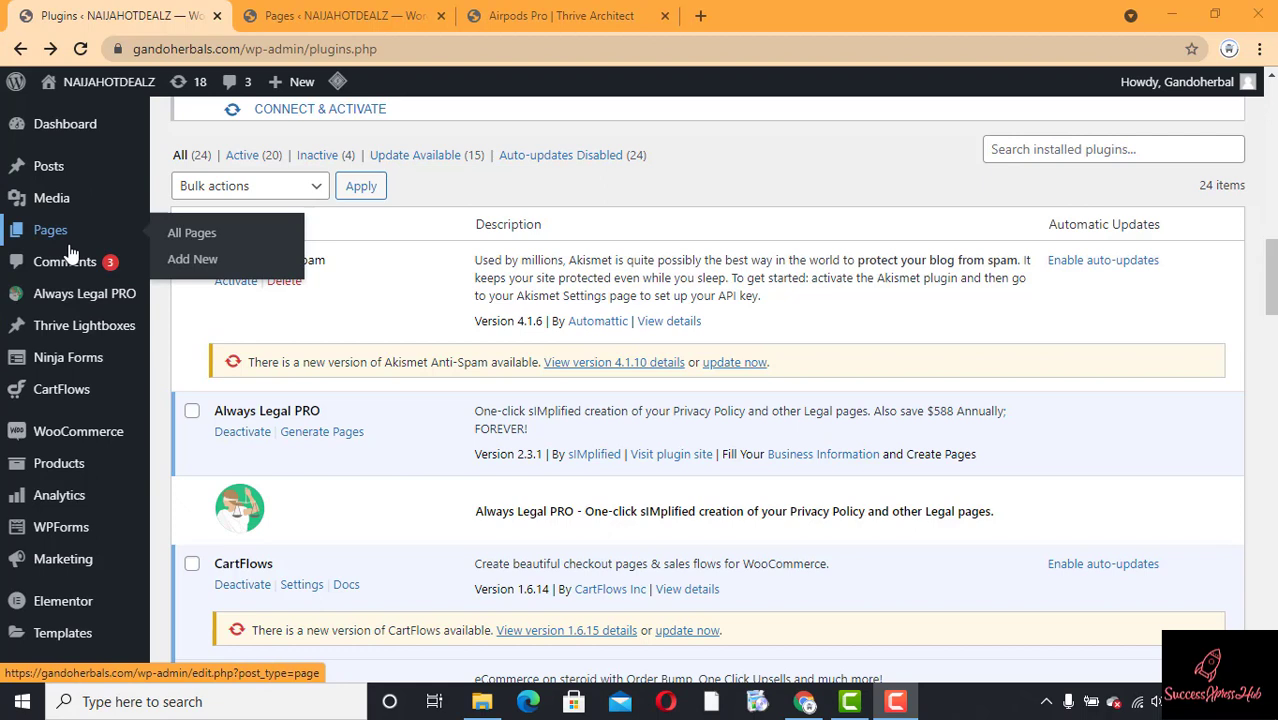
mouse_move(48, 536)
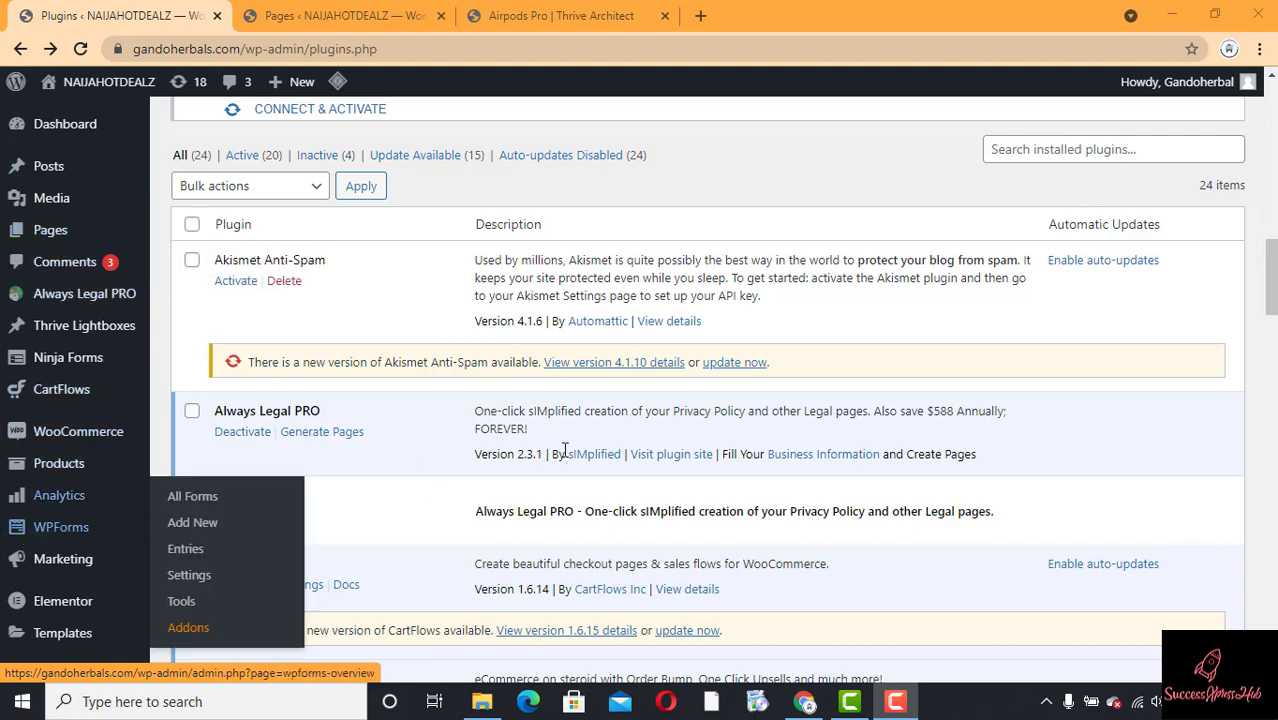
drag(1272, 292, 1272, 353)
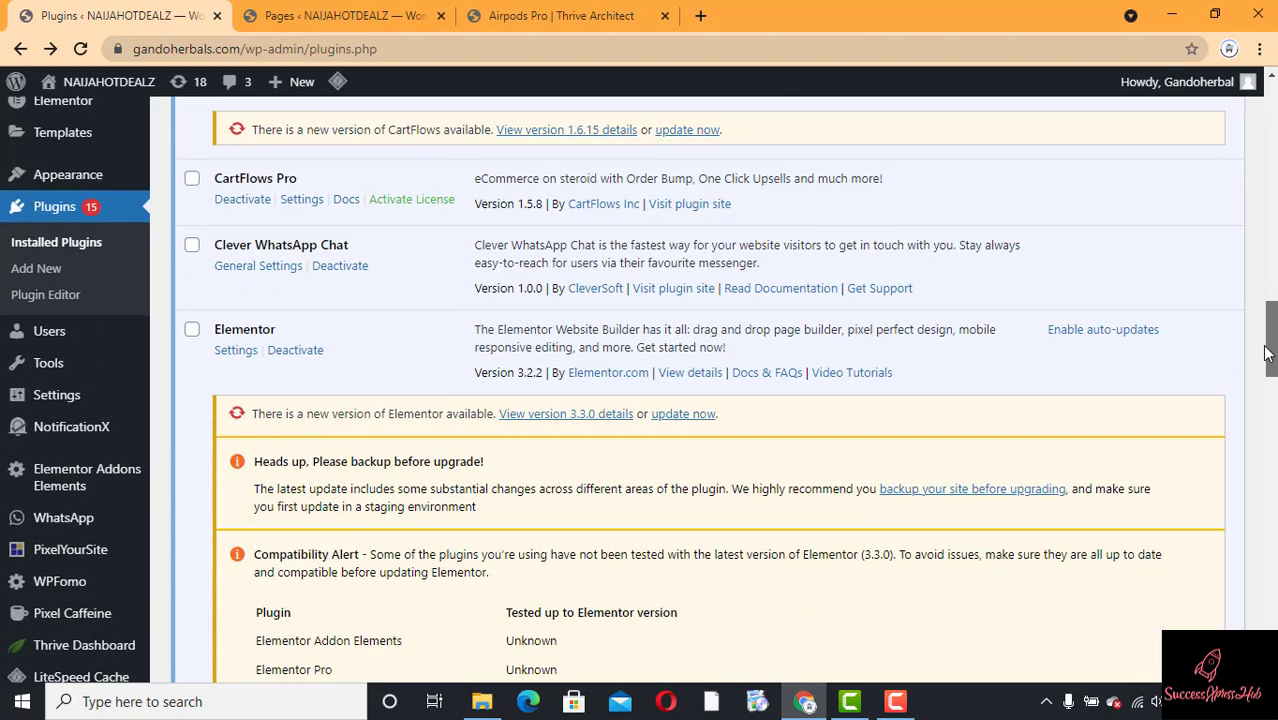
click(53, 271)
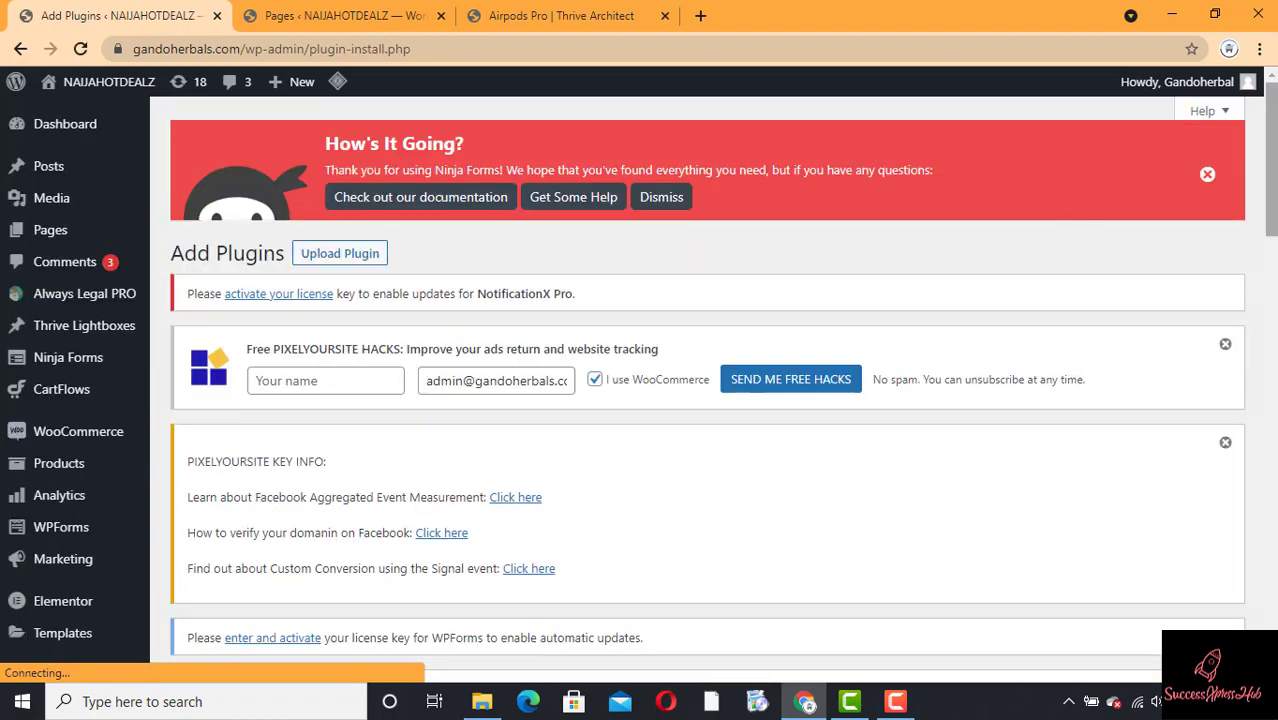
Step: Search the plugin directory for 'wpform'
drag(1272, 154, 1272, 318)
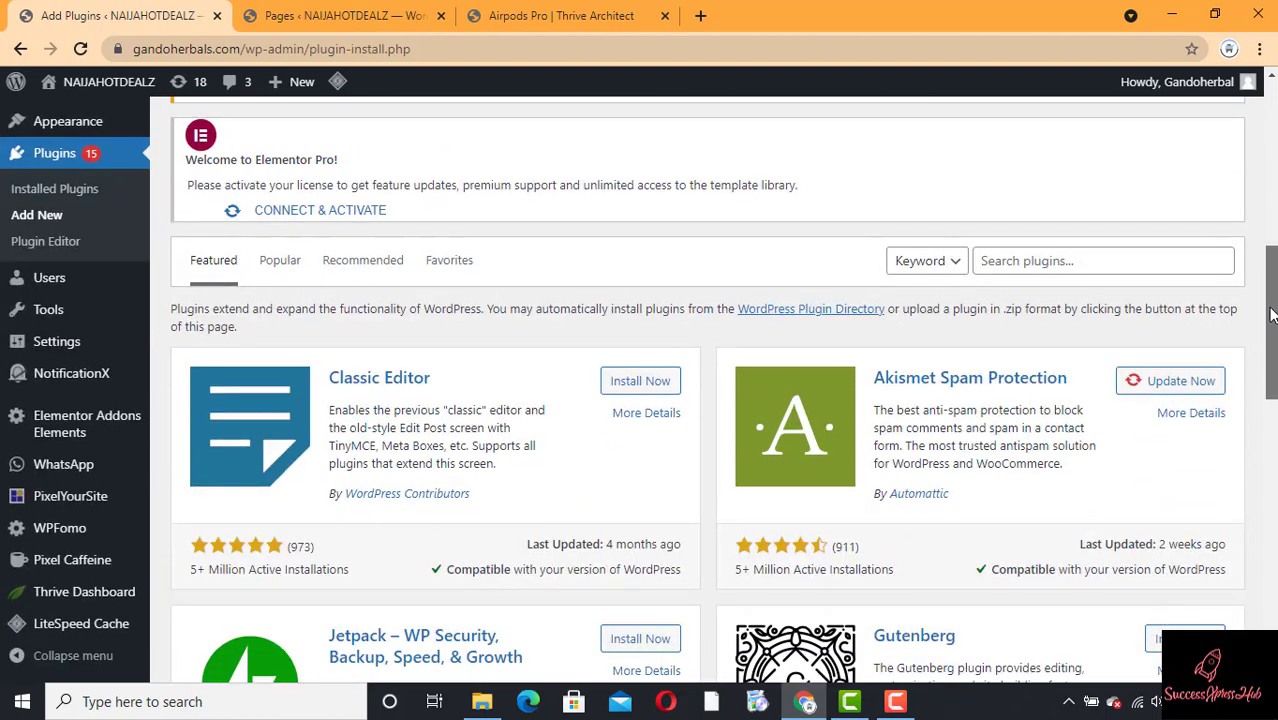
click(1052, 264)
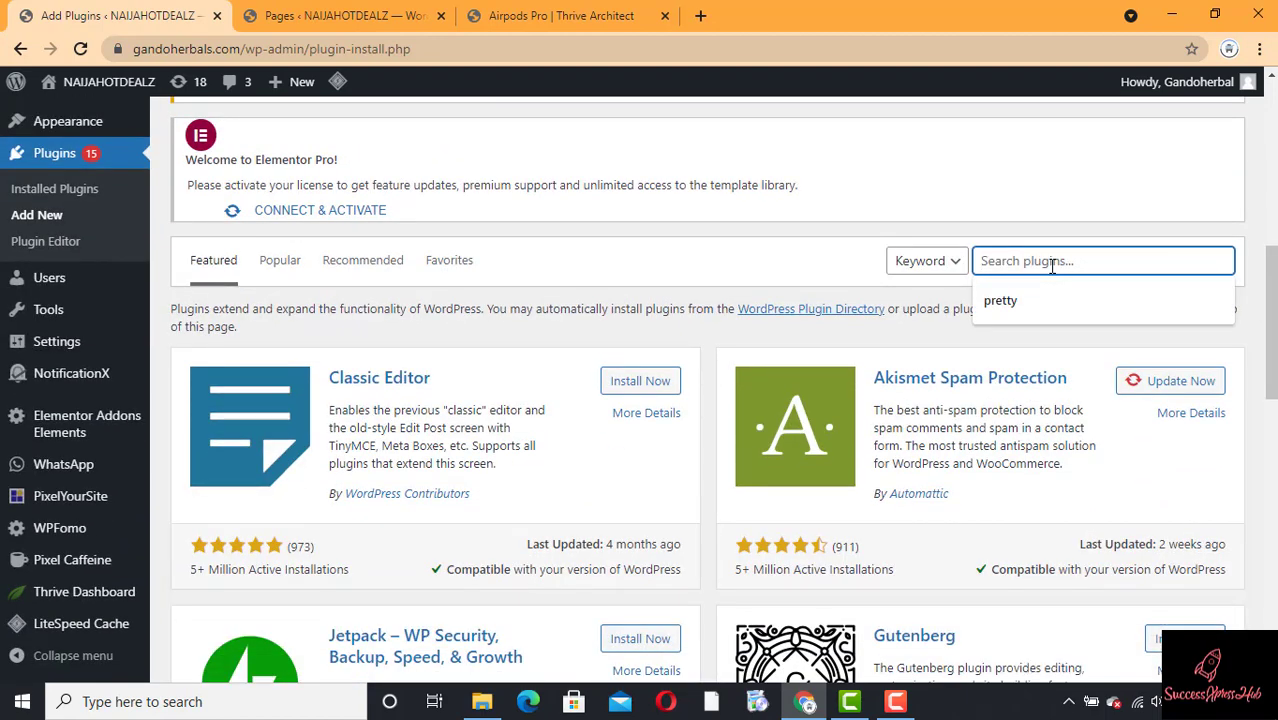
text(wpform)
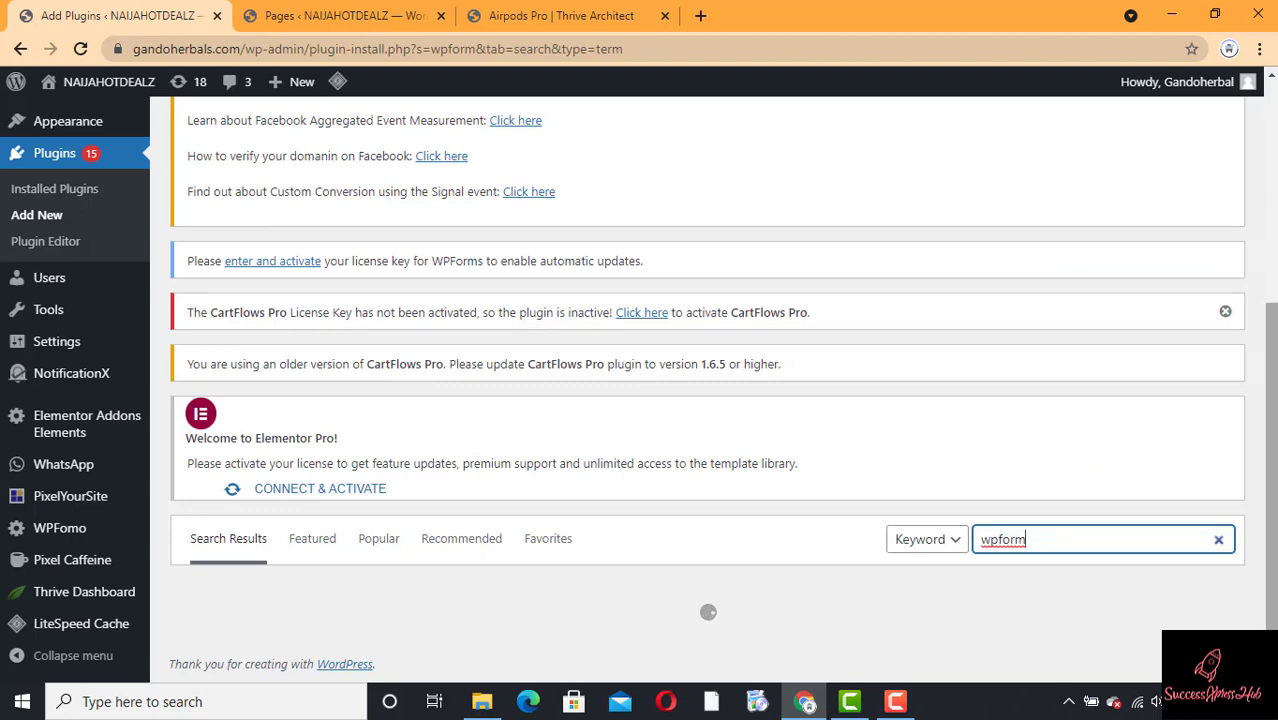
drag(1272, 365, 1273, 391)
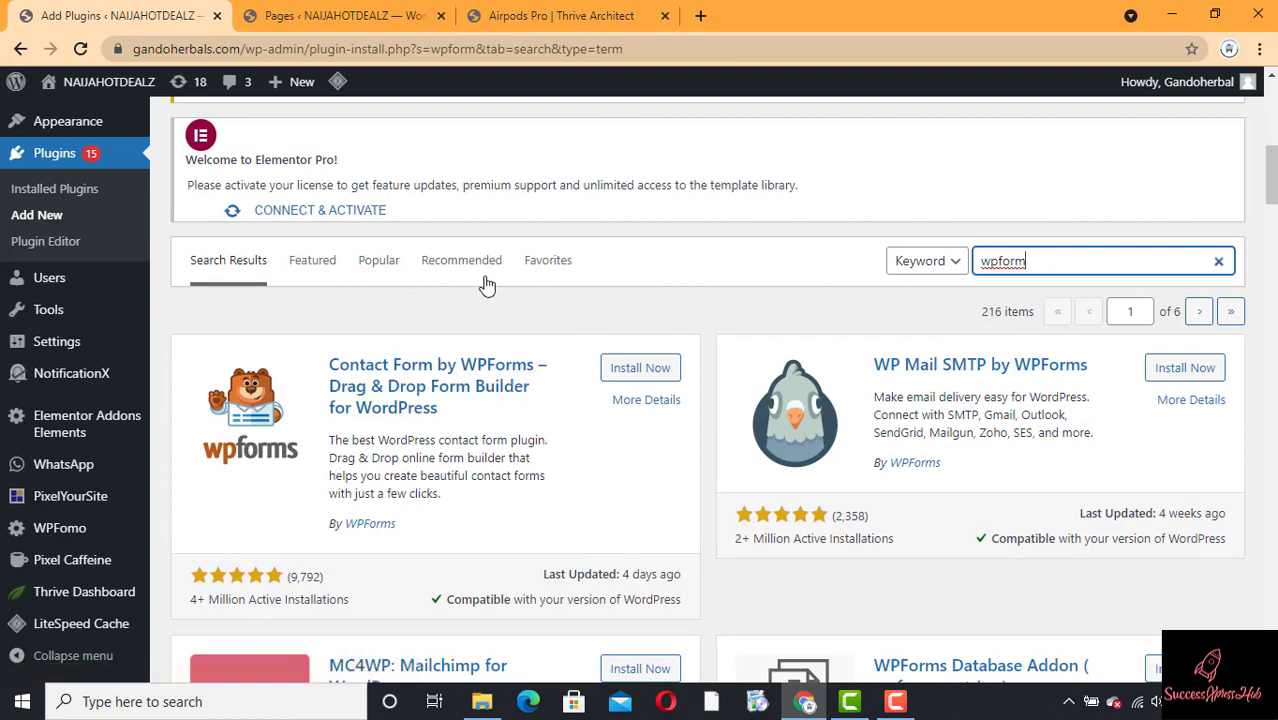
Step: Install and activate the Contact Form by WPForms plugin
click(636, 370)
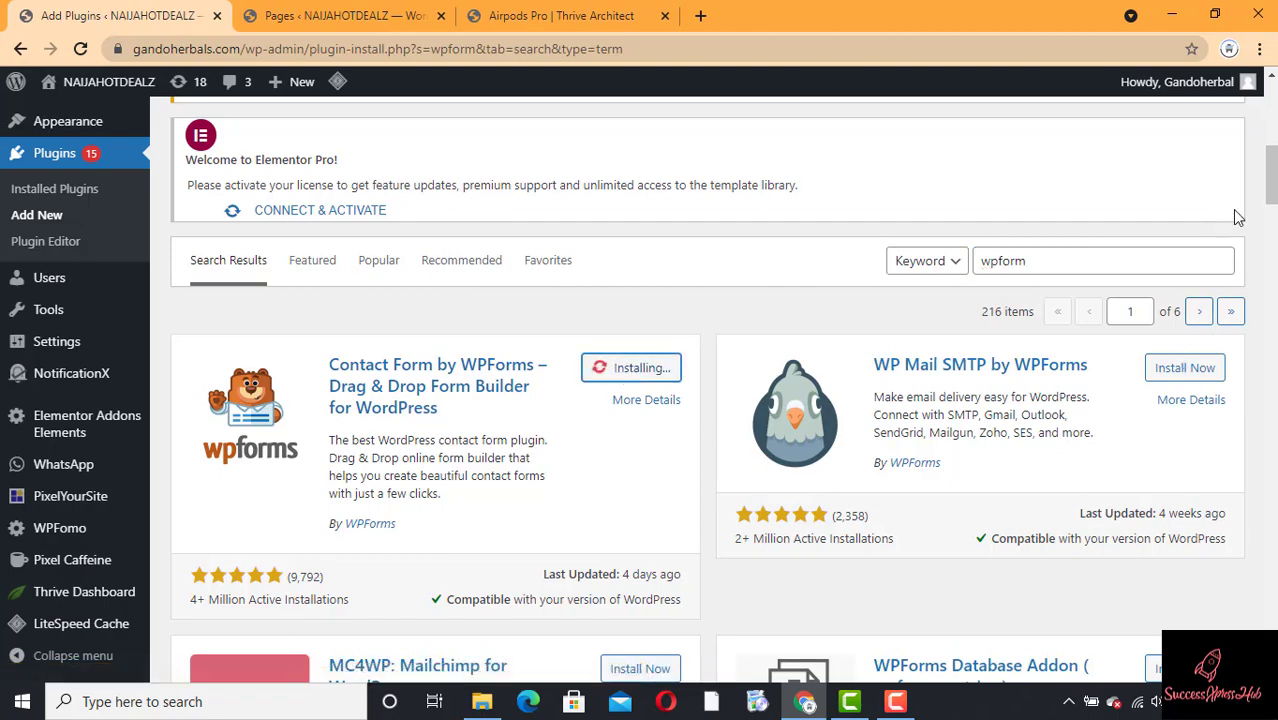
scroll(1175, 350, down, 3)
scroll(700, 390, up, 4)
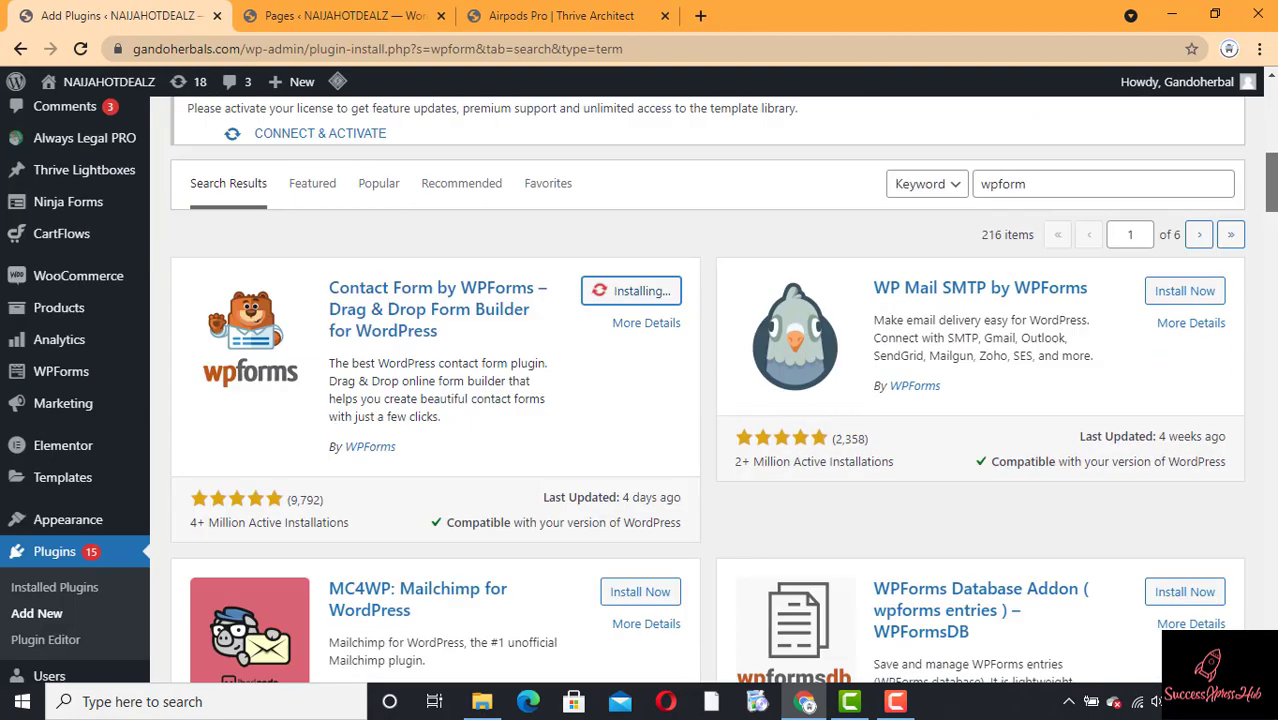
scroll(700, 390, down, 1)
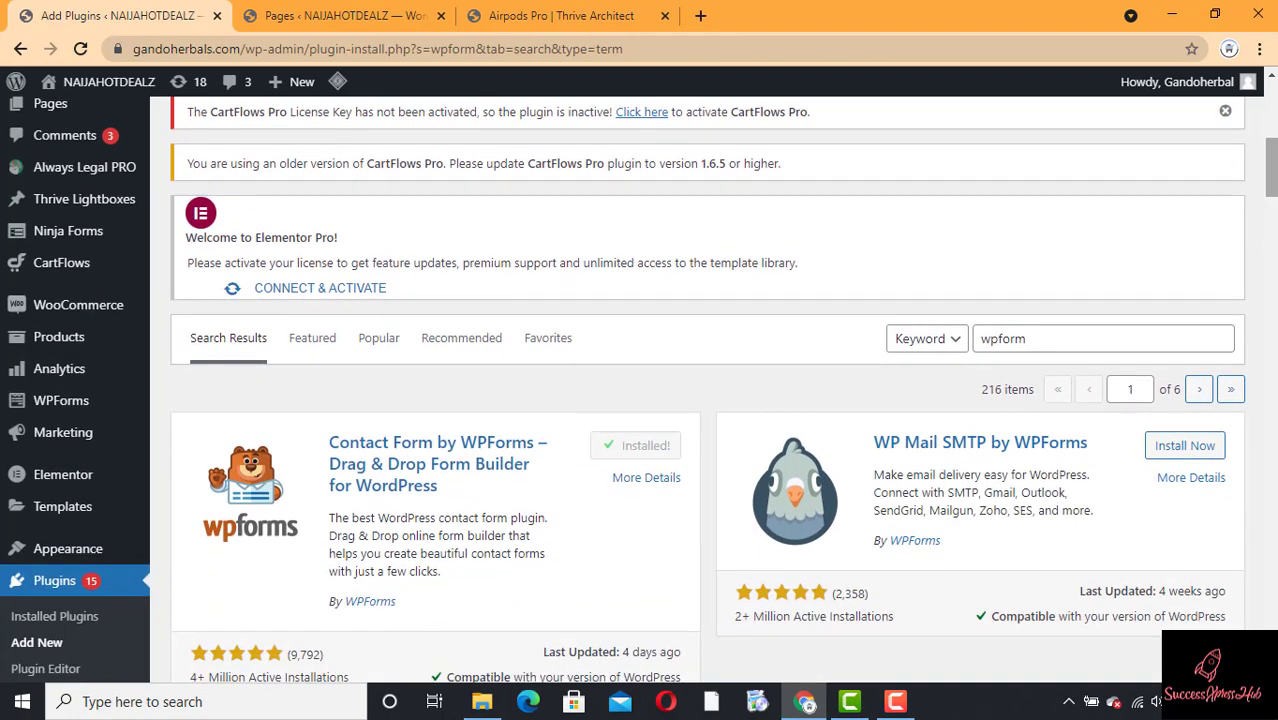
click(645, 452)
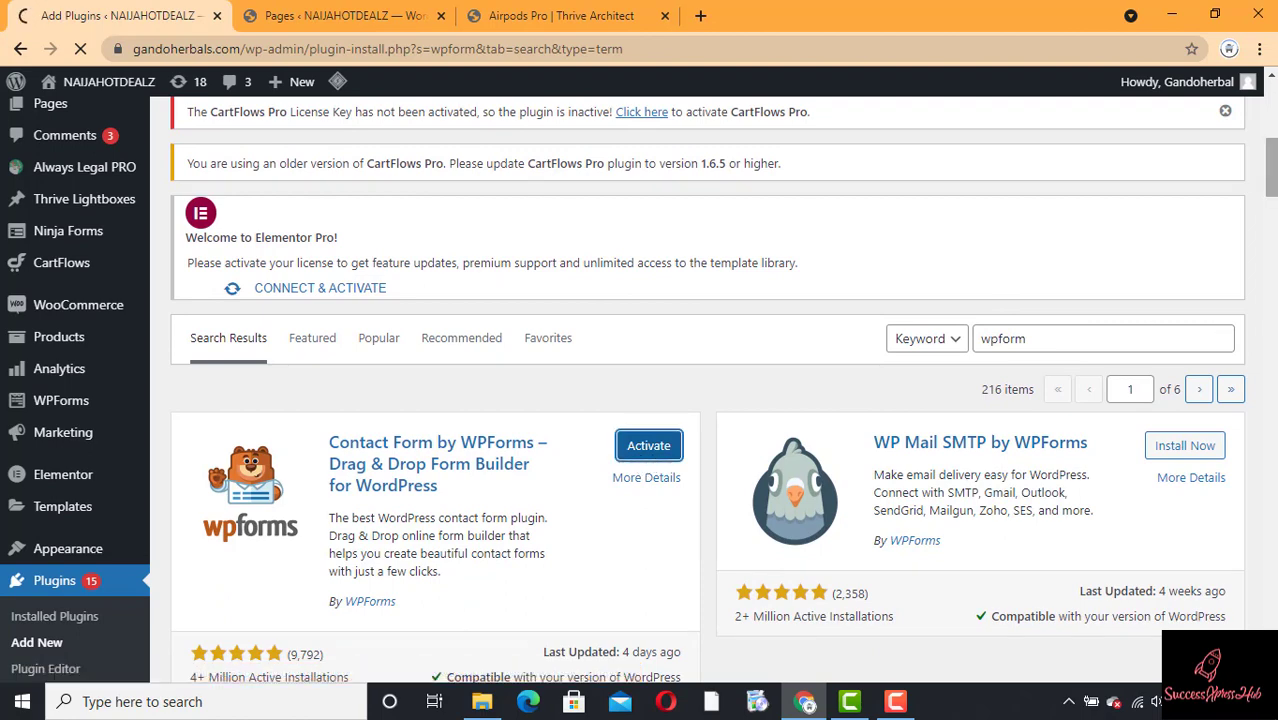
Step: Start a new form from the WPForms > Add New menu
mouse_move(1273, 180)
mouse_down()
mouse_move(1273, 270)
mouse_move(1275, 183)
mouse_up()
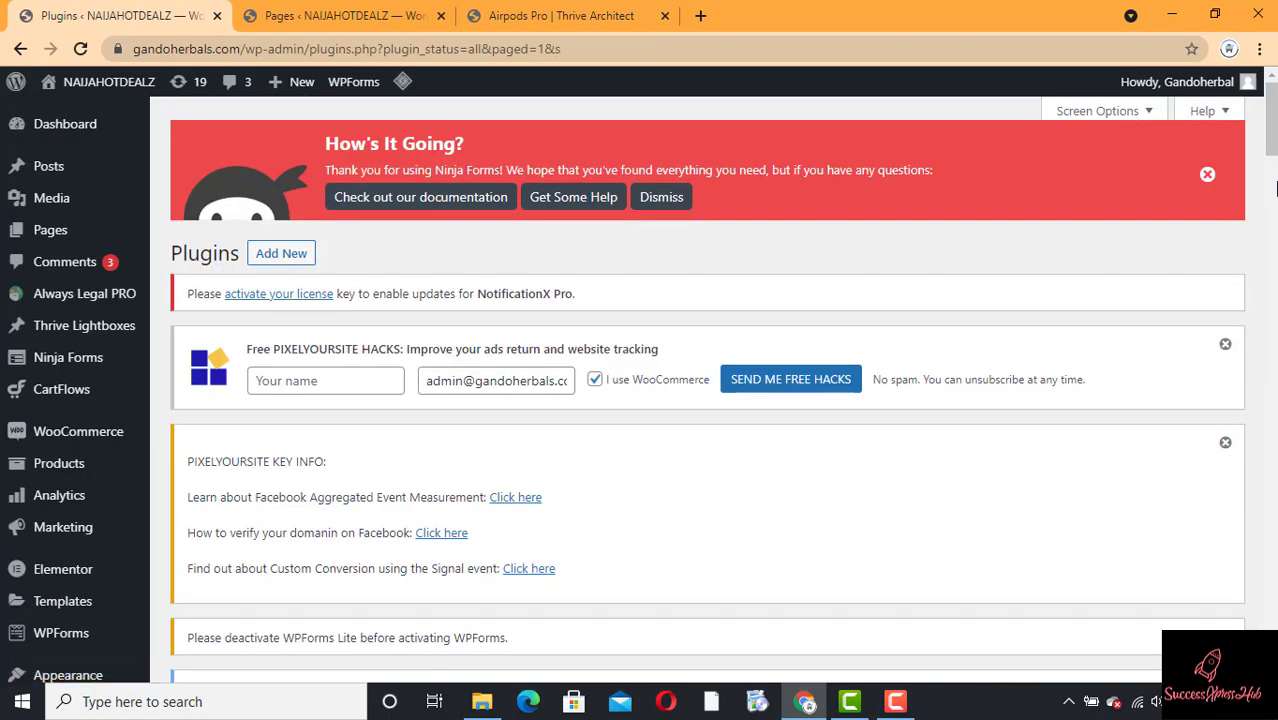
scroll(1275, 188, down, 2)
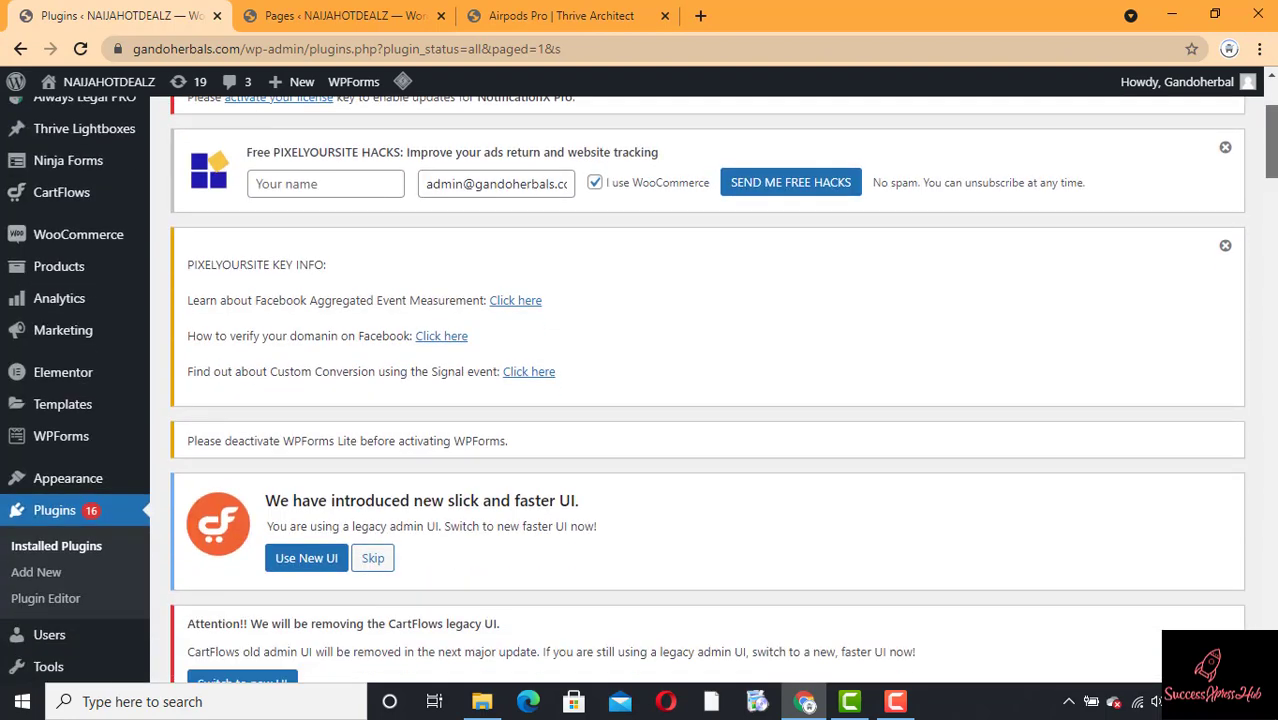
scroll(1273, 188, down, 4)
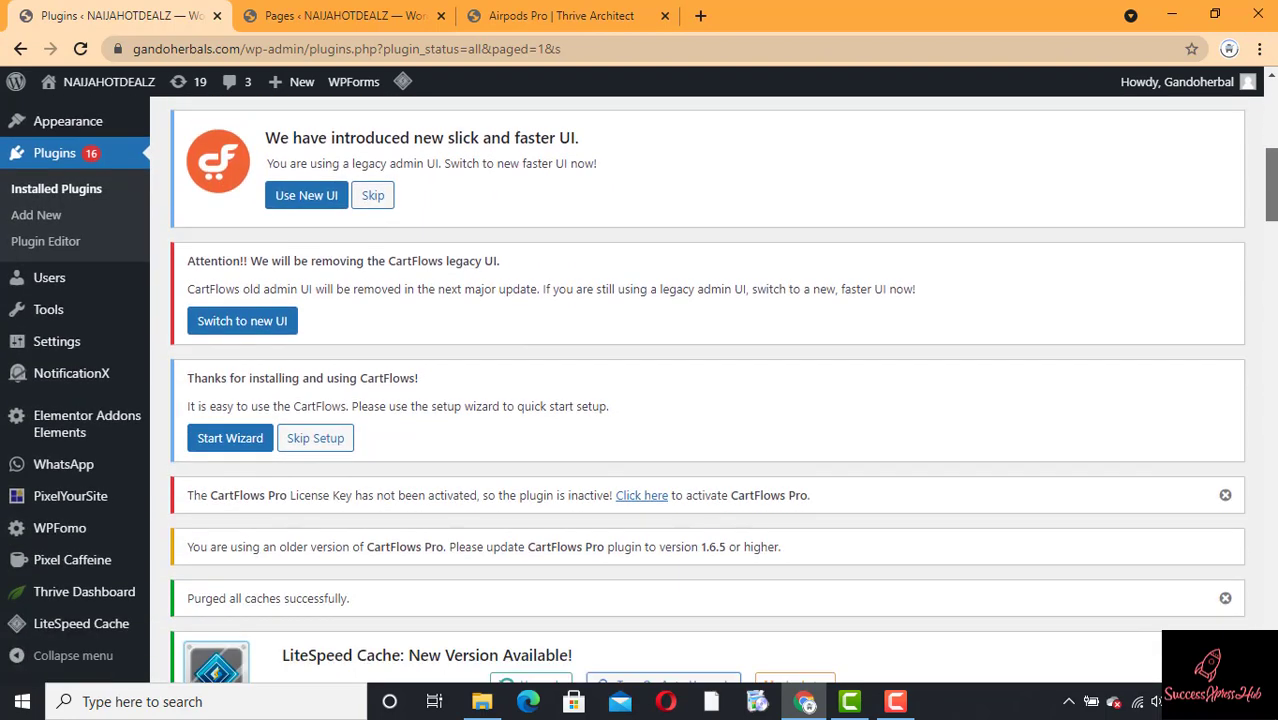
mouse_move(1273, 187)
mouse_down()
mouse_move(1273, 214)
mouse_move(1273, 197)
mouse_up()
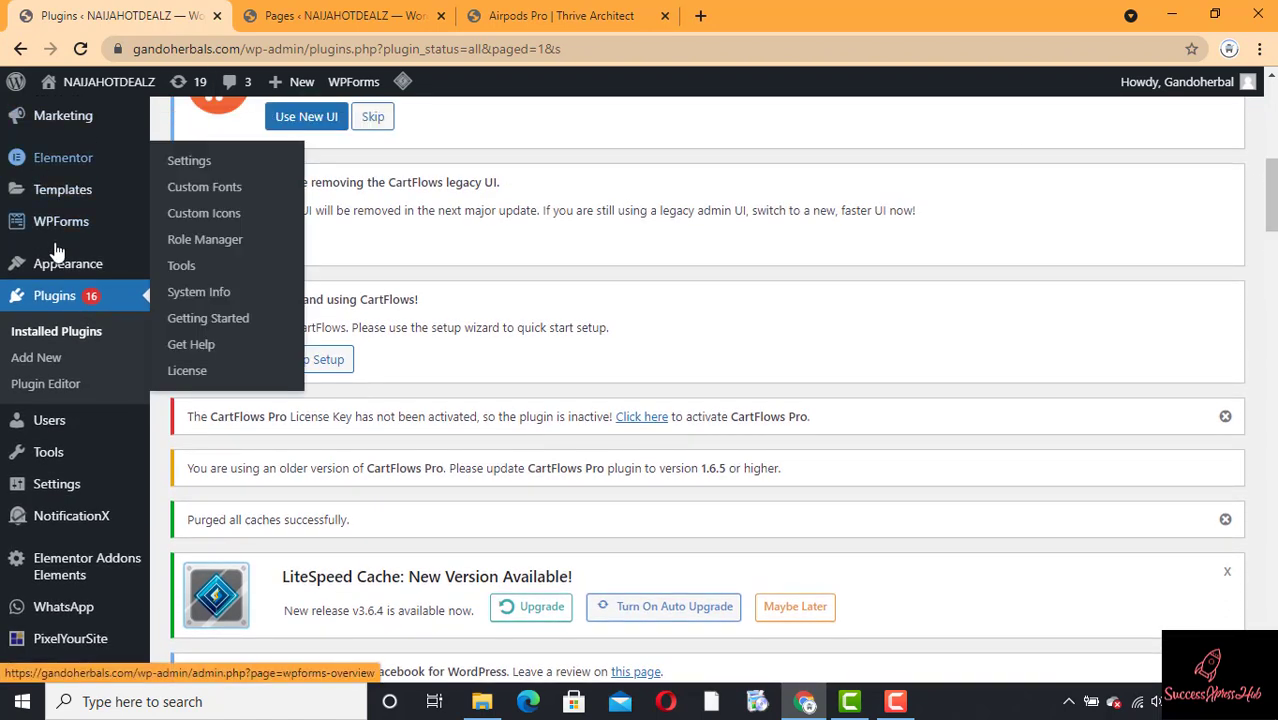
mouse_move(50, 232)
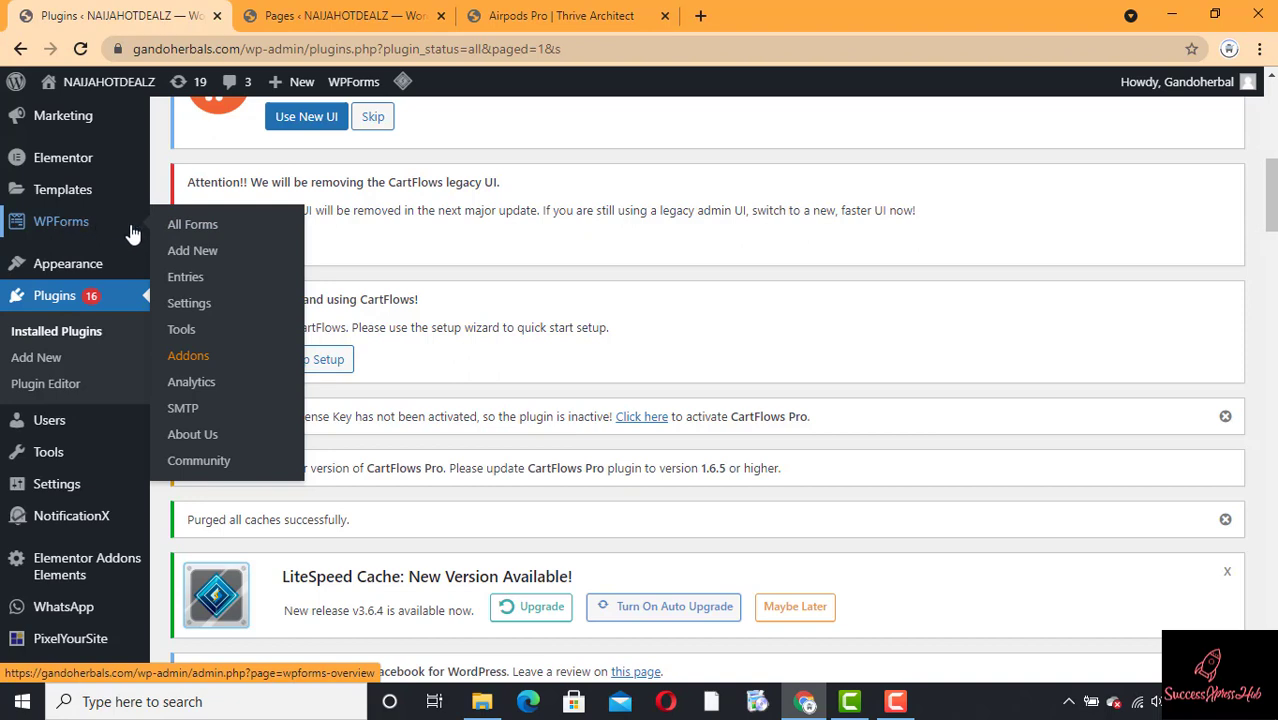
click(205, 258)
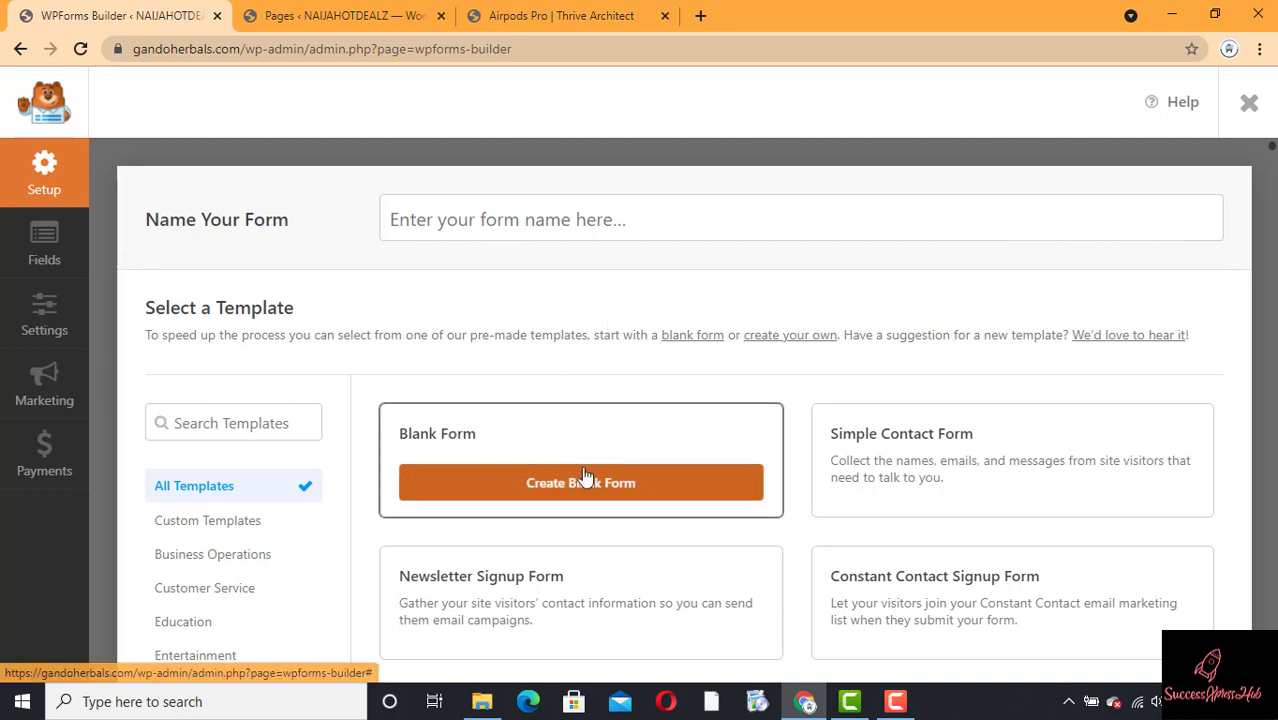
Step: Create a form from the Blank Form template
click(556, 483)
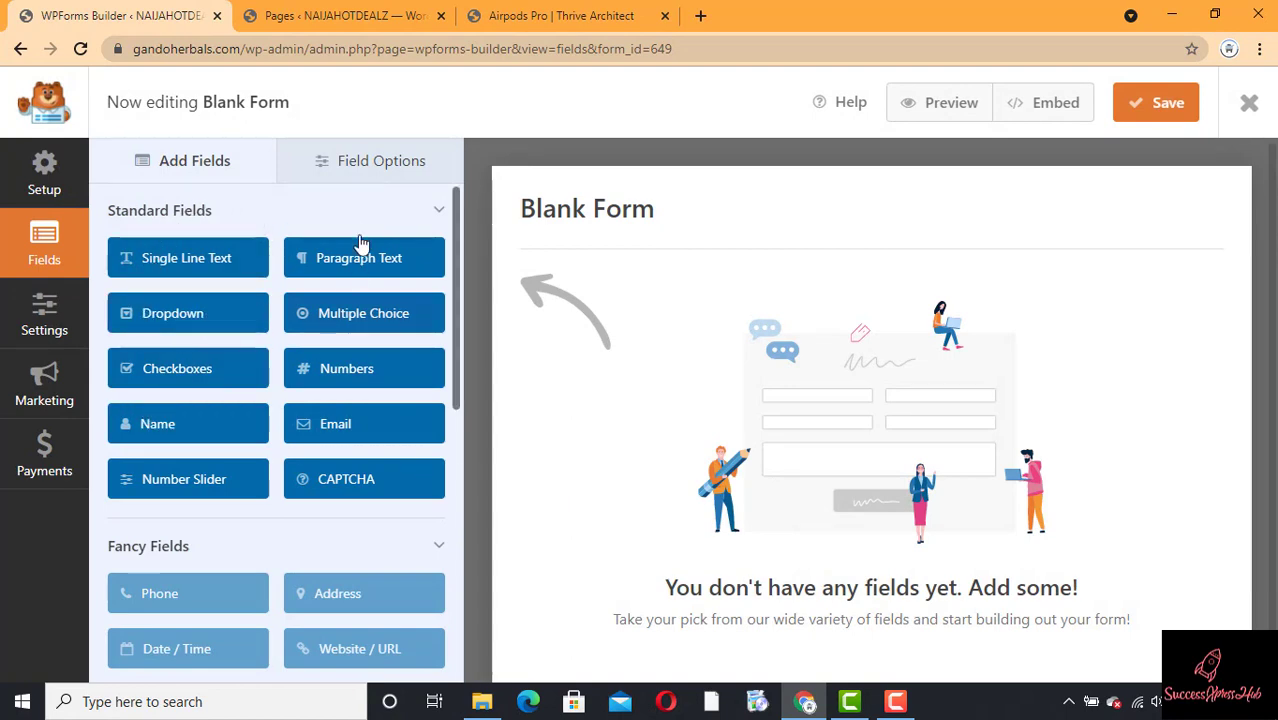
Step: Add two single-line text fields and make the first a required FULL NAME field
click(178, 260)
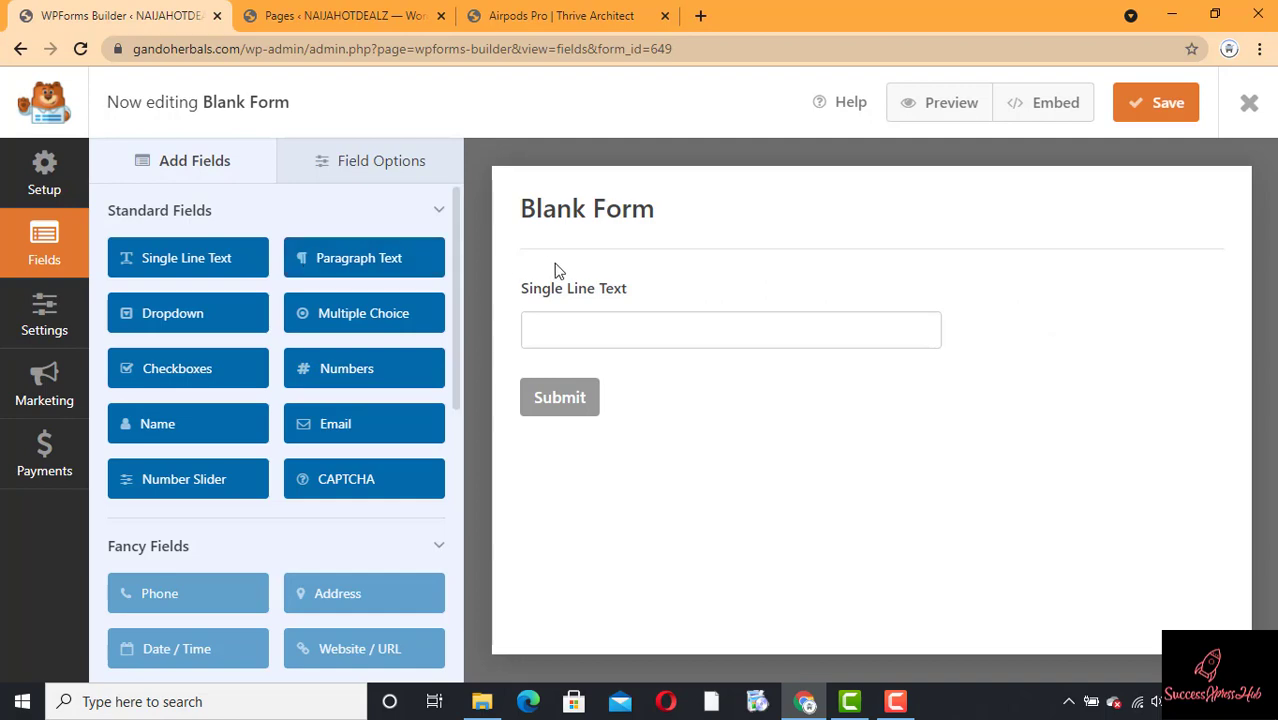
click(188, 262)
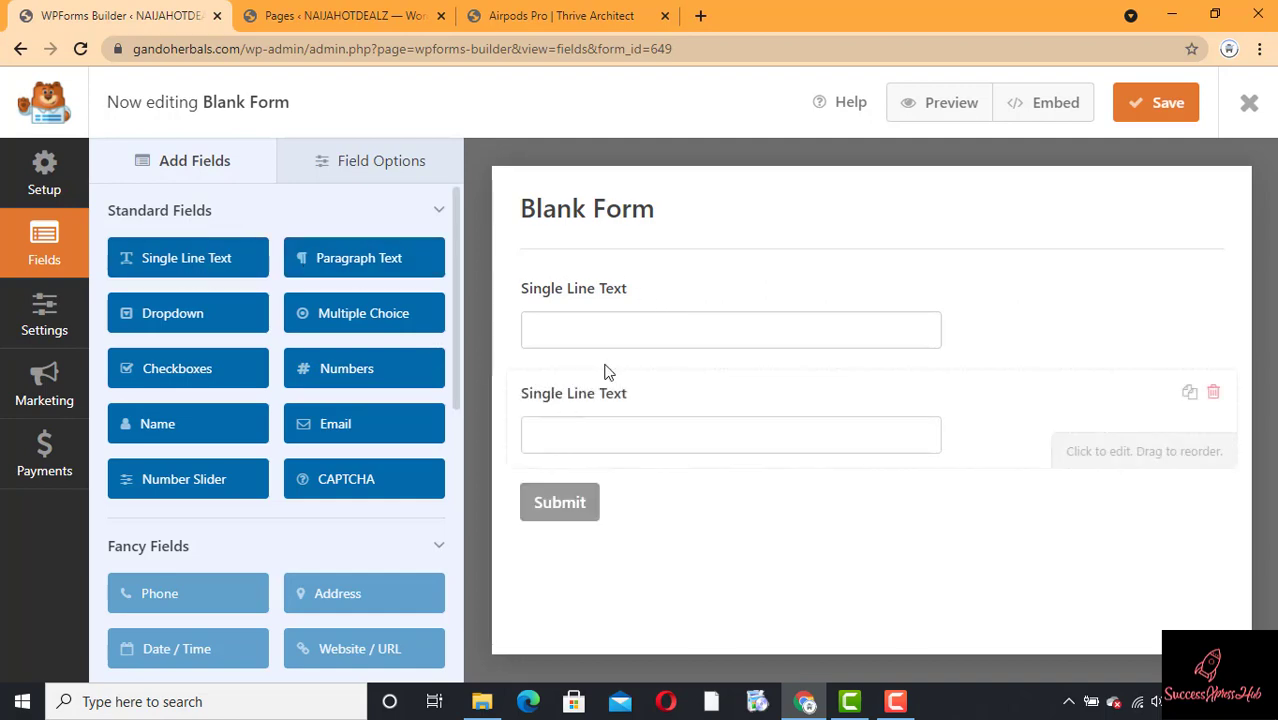
click(645, 305)
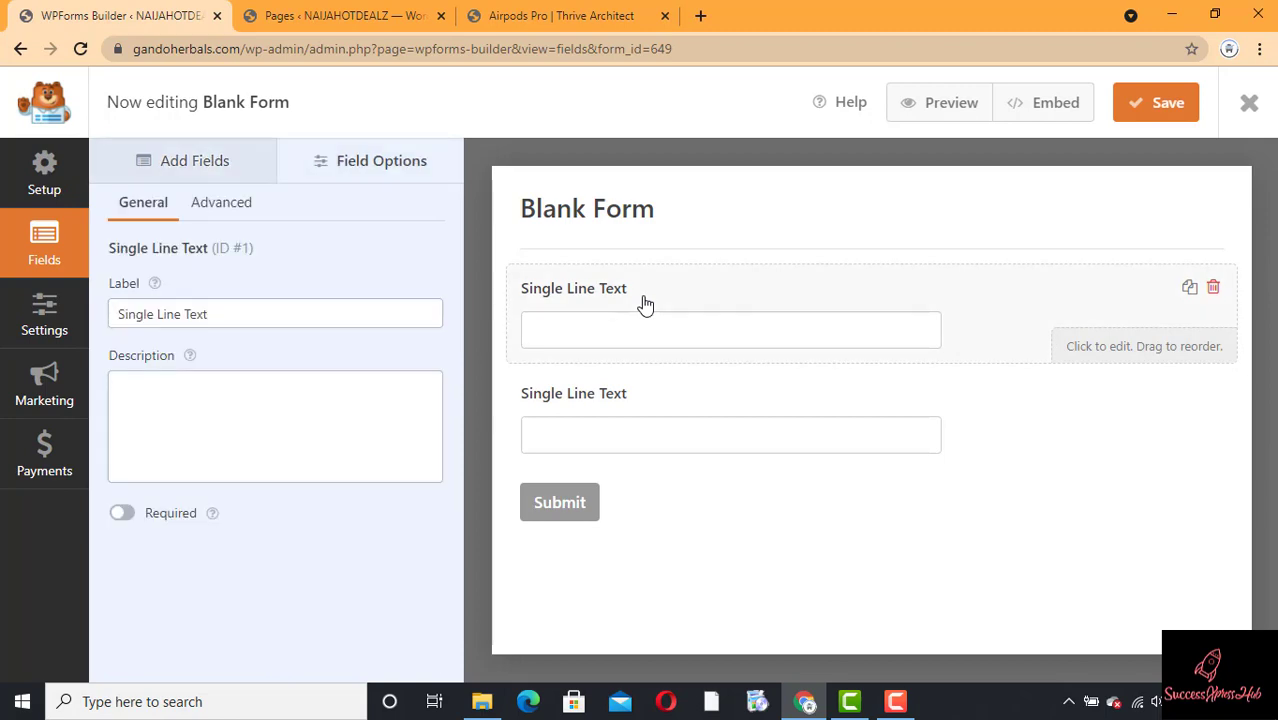
click(255, 322)
triple_click(255, 322)
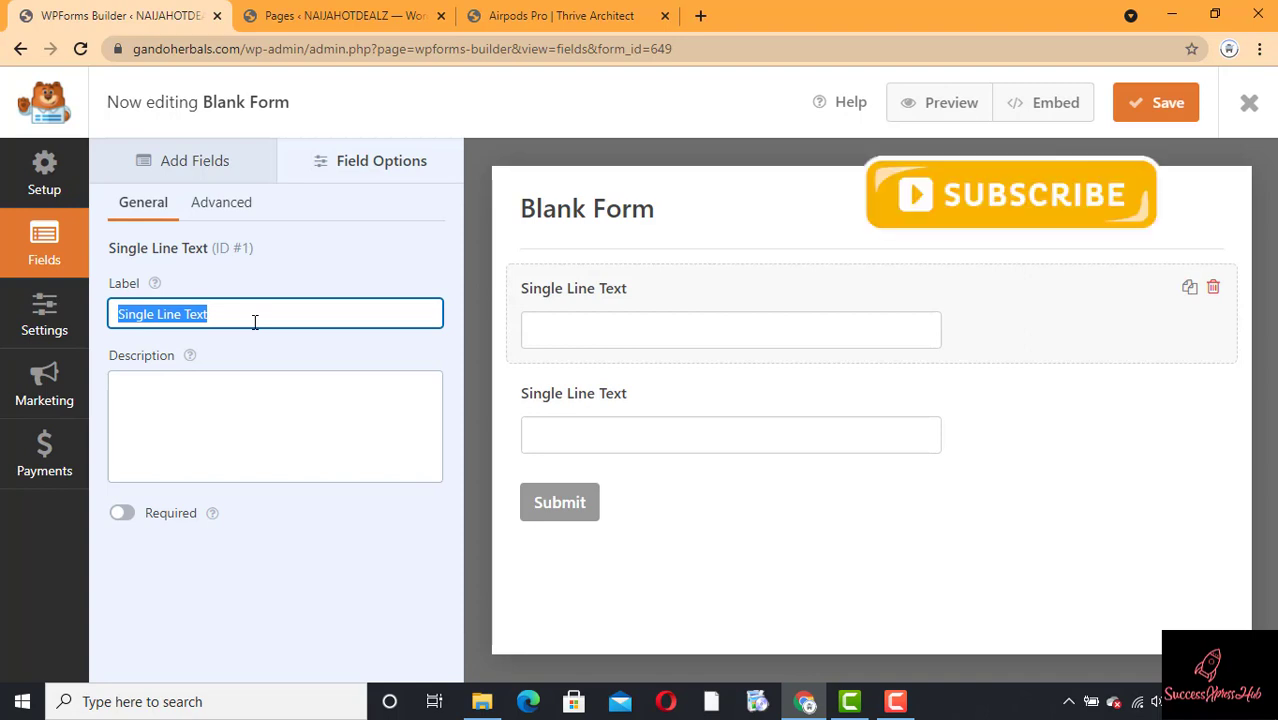
text(FULL)
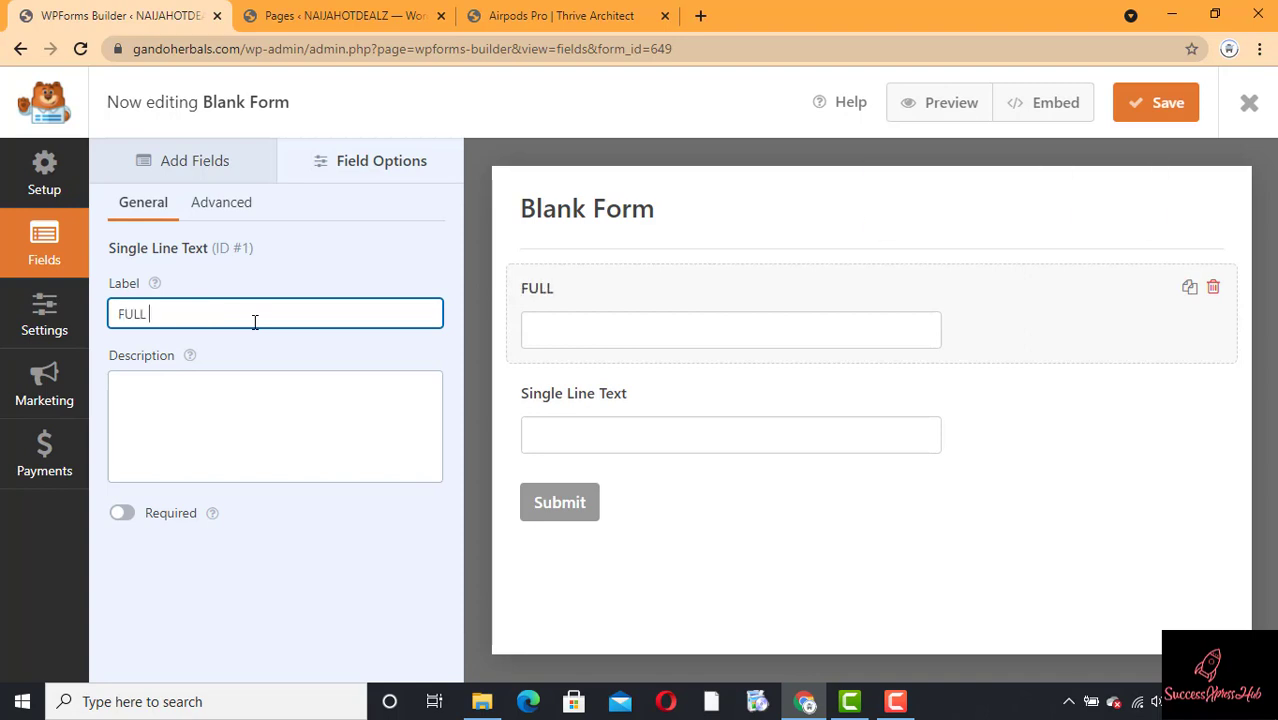
text( NAMWE)
key(BackSpace)
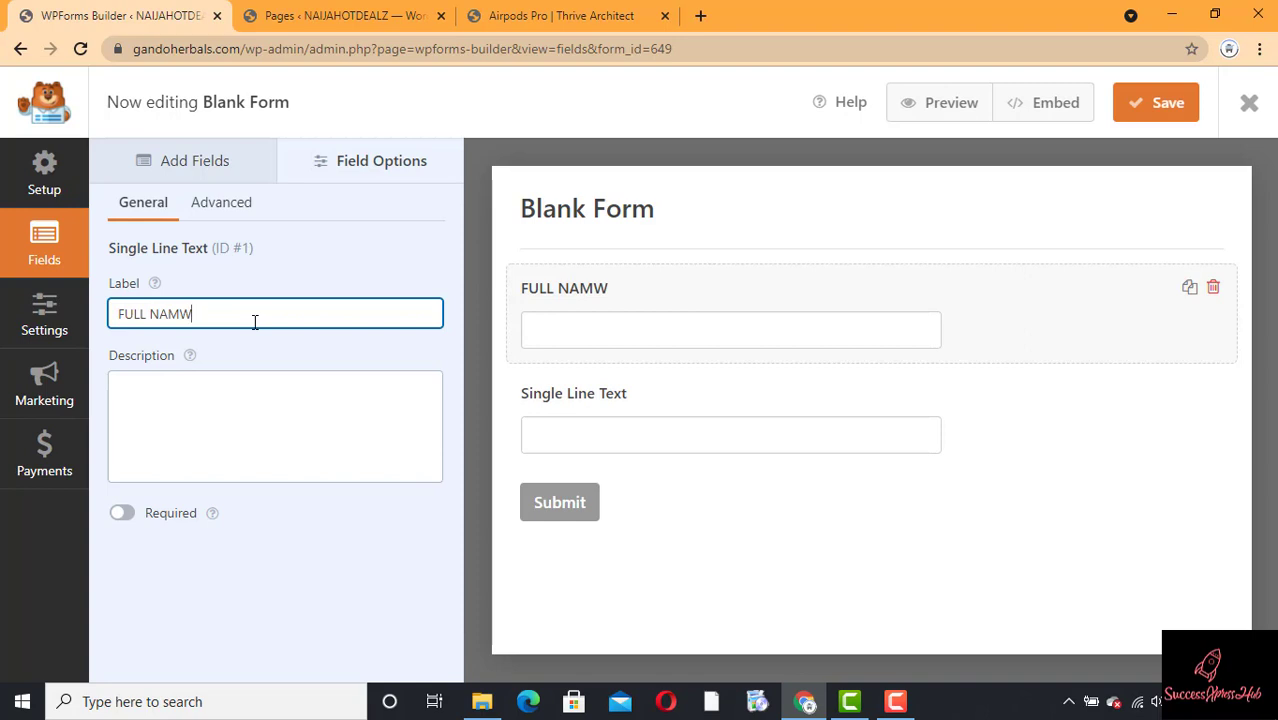
key(BackSpace)
key(BackSpace)
text(ME)
click(121, 516)
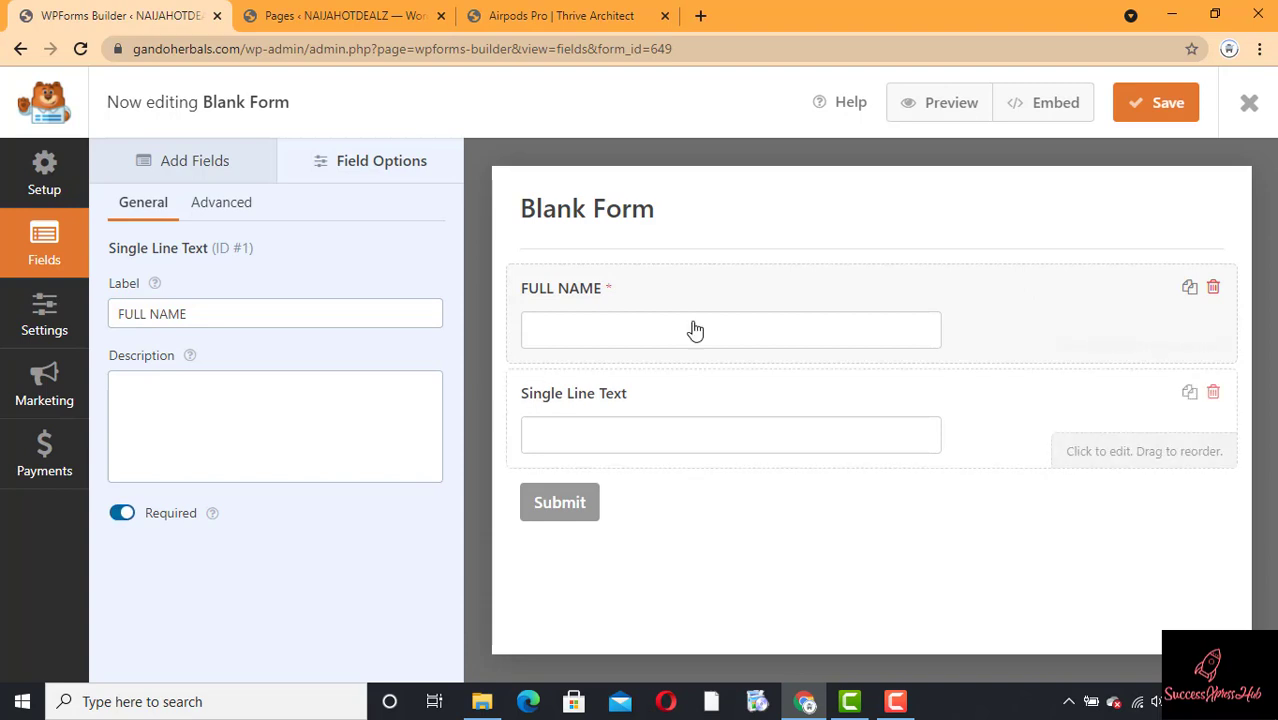
Step: Relabel the second text field FULL ADDRESS and make it required
click(651, 412)
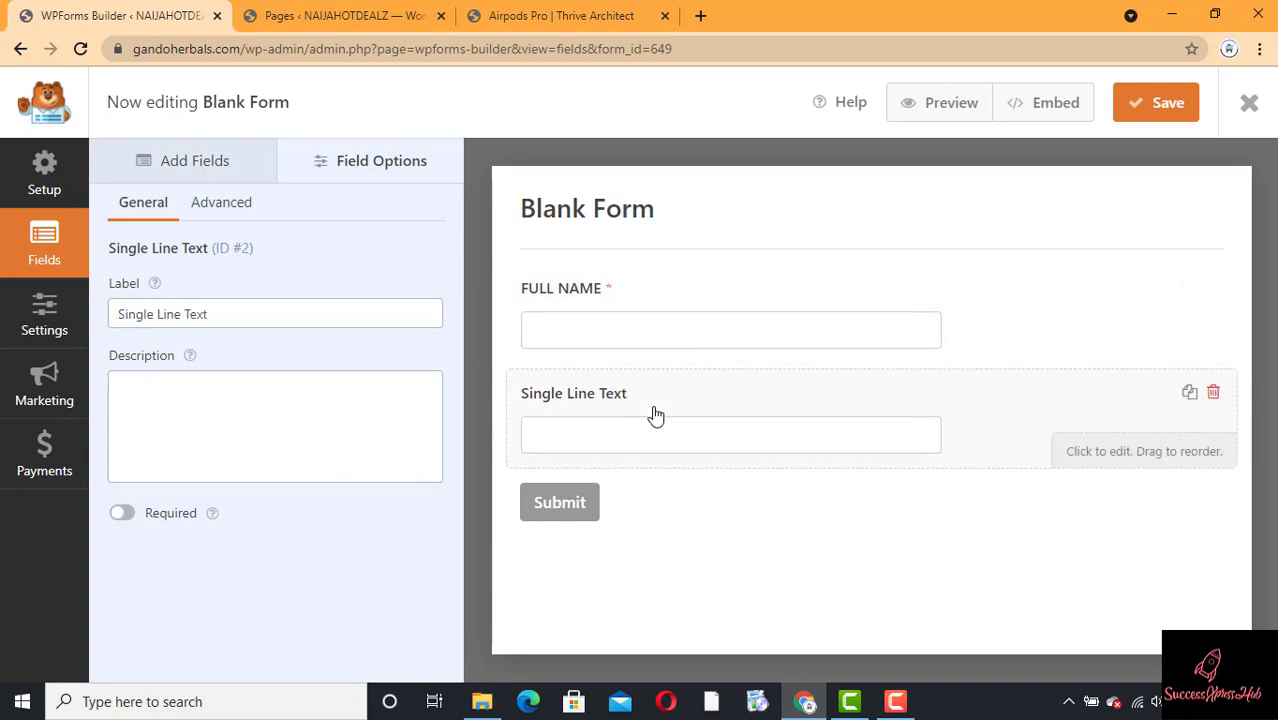
click(270, 320)
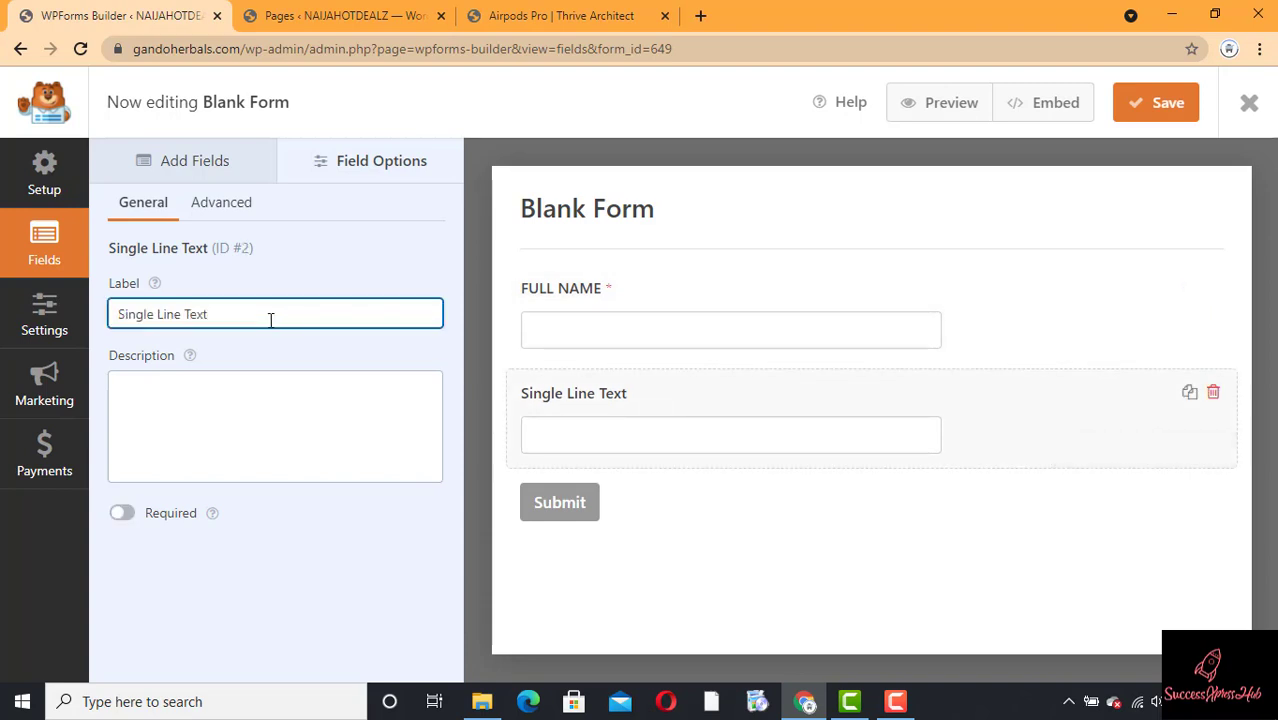
key(ctrl+a)
text(FU)
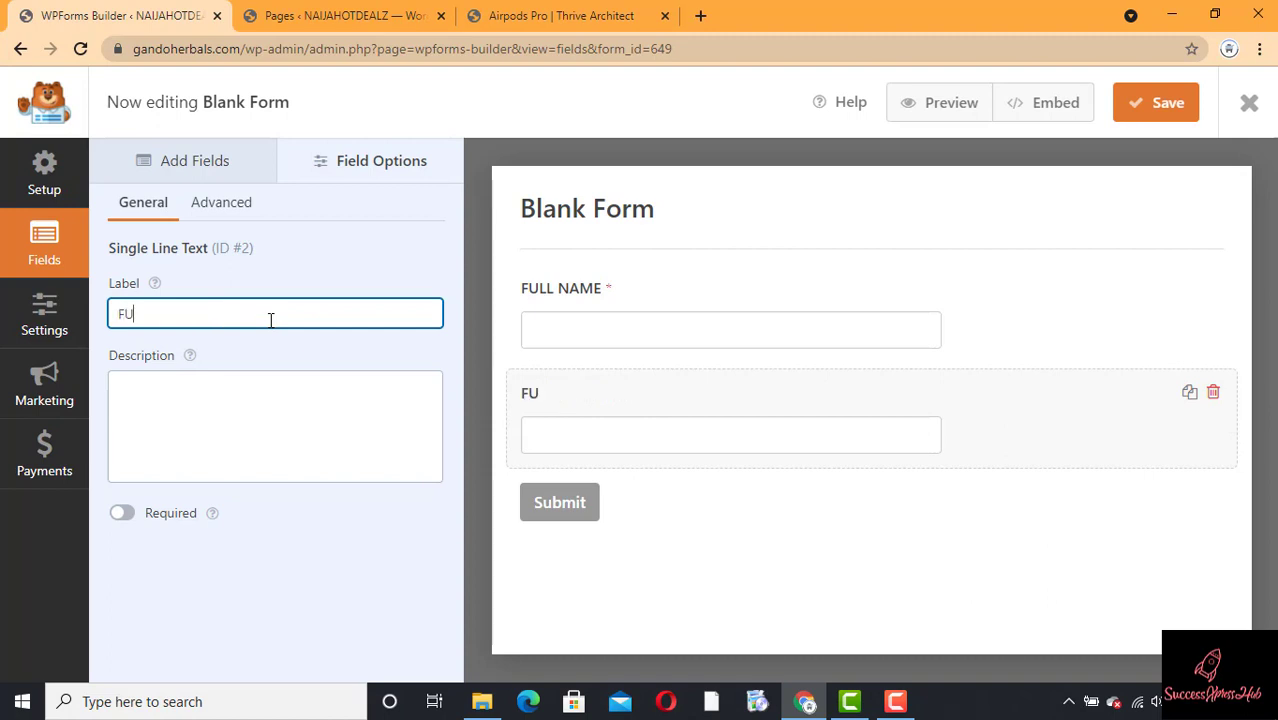
text(LL ADDRES)
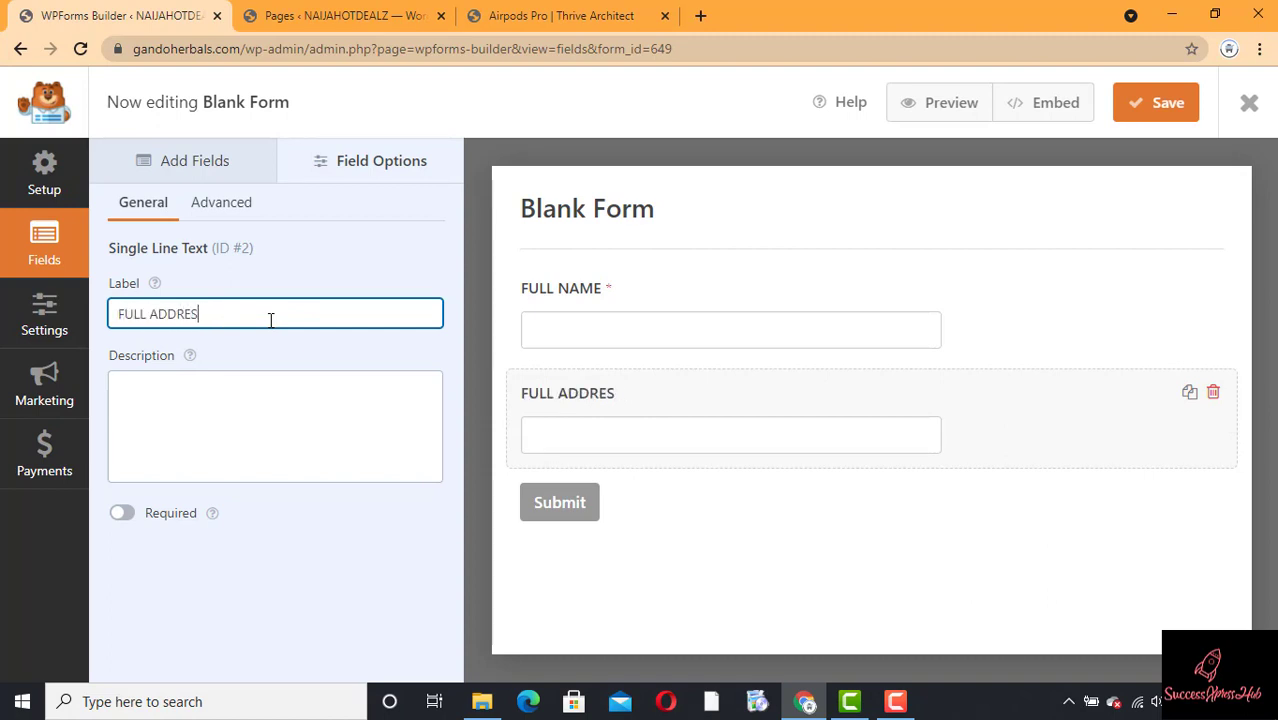
text(SS)
click(125, 515)
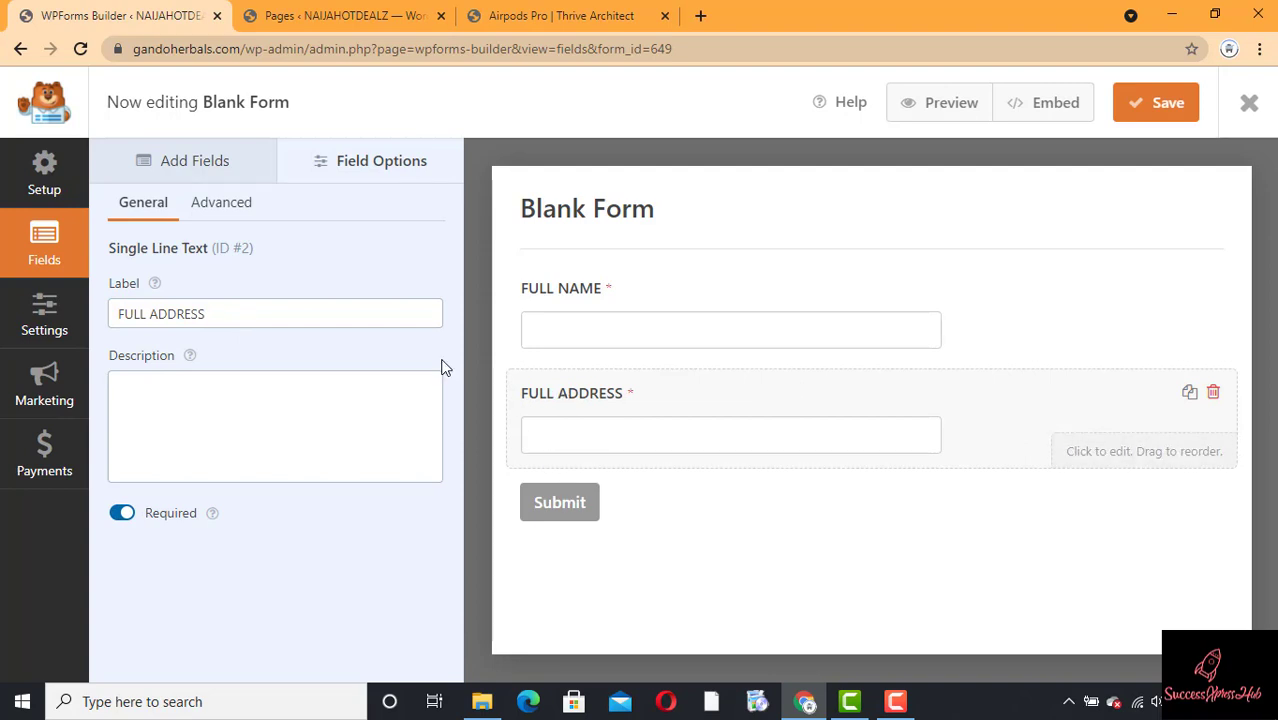
Step: Add a third single-line text field labelled PHONE NUMBER and mark it required
click(222, 175)
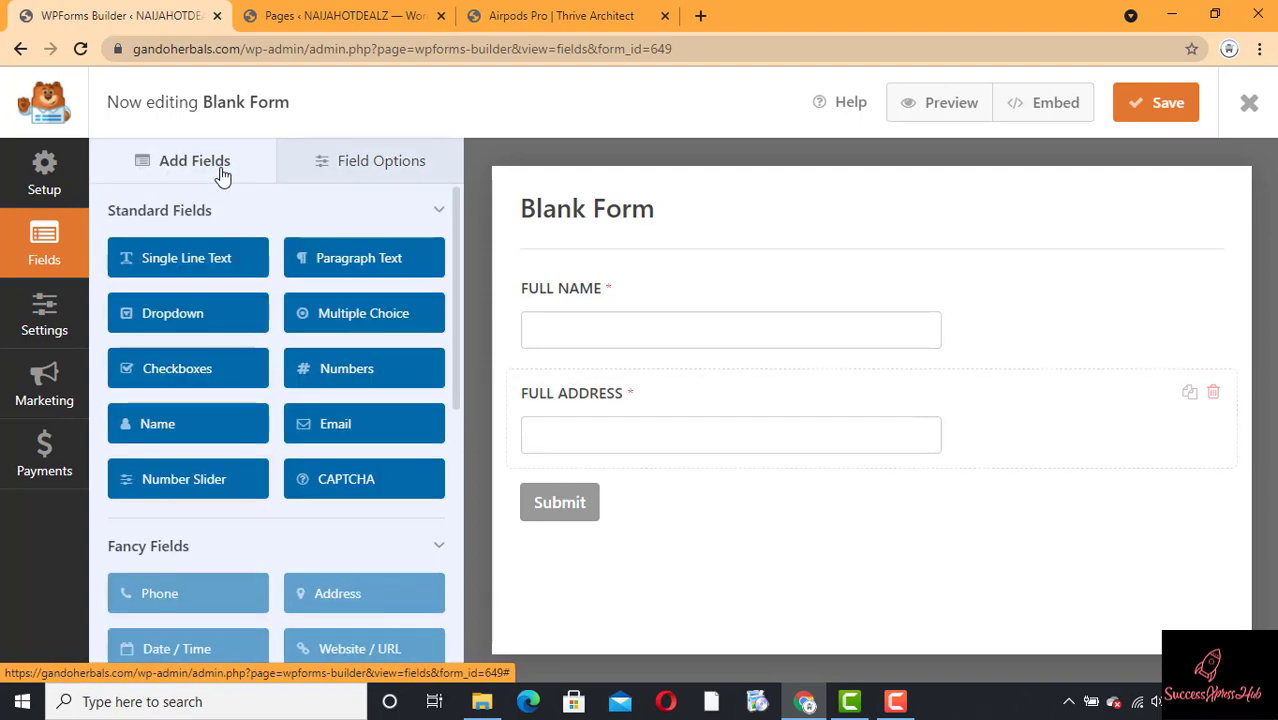
click(184, 262)
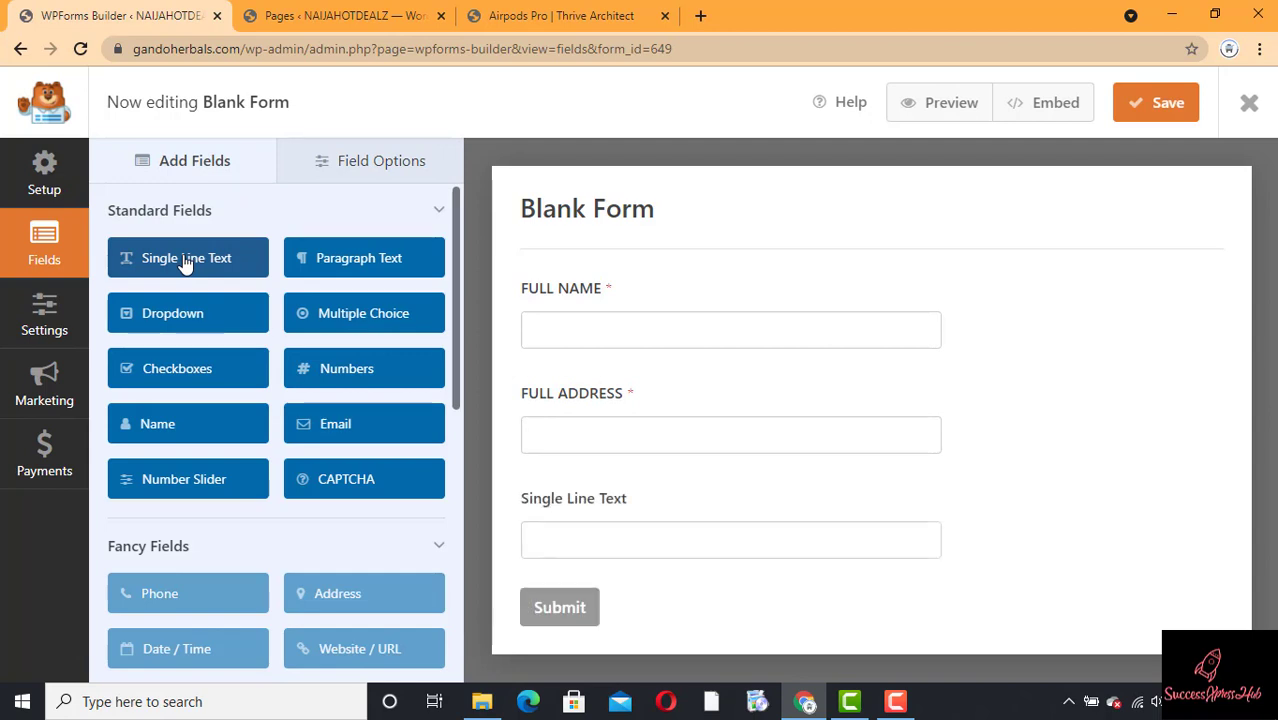
click(610, 503)
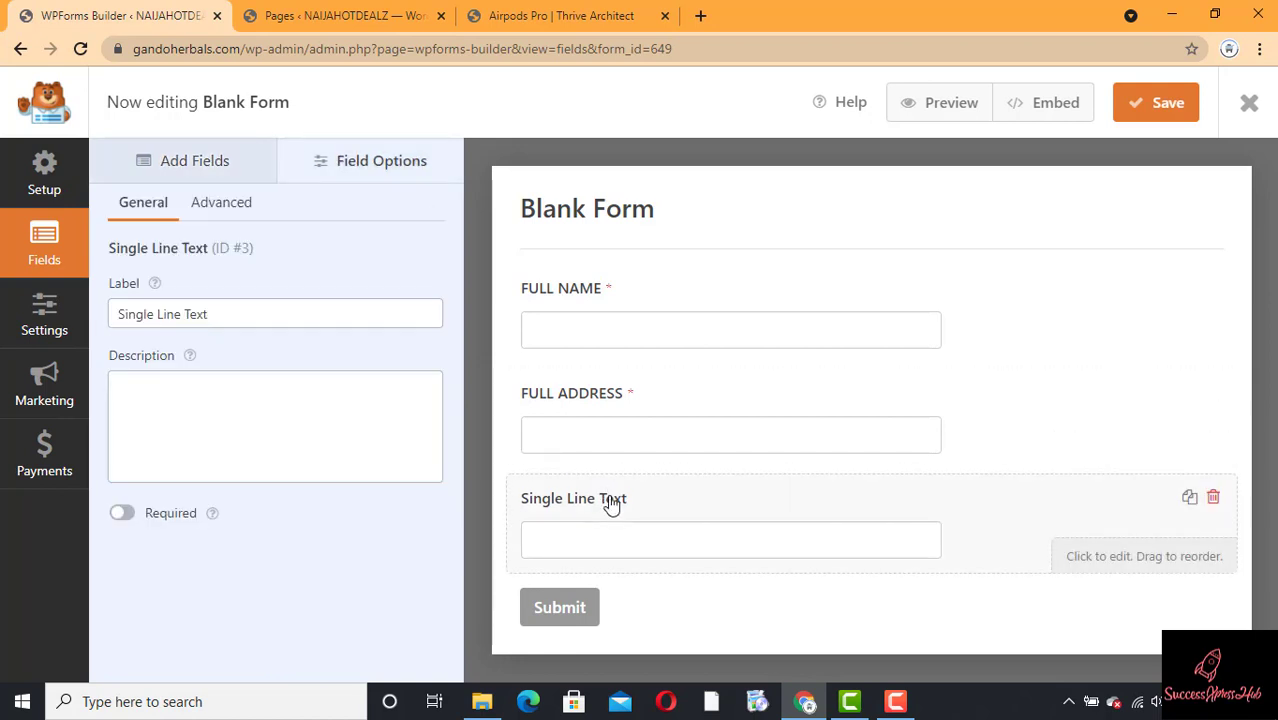
click(254, 325)
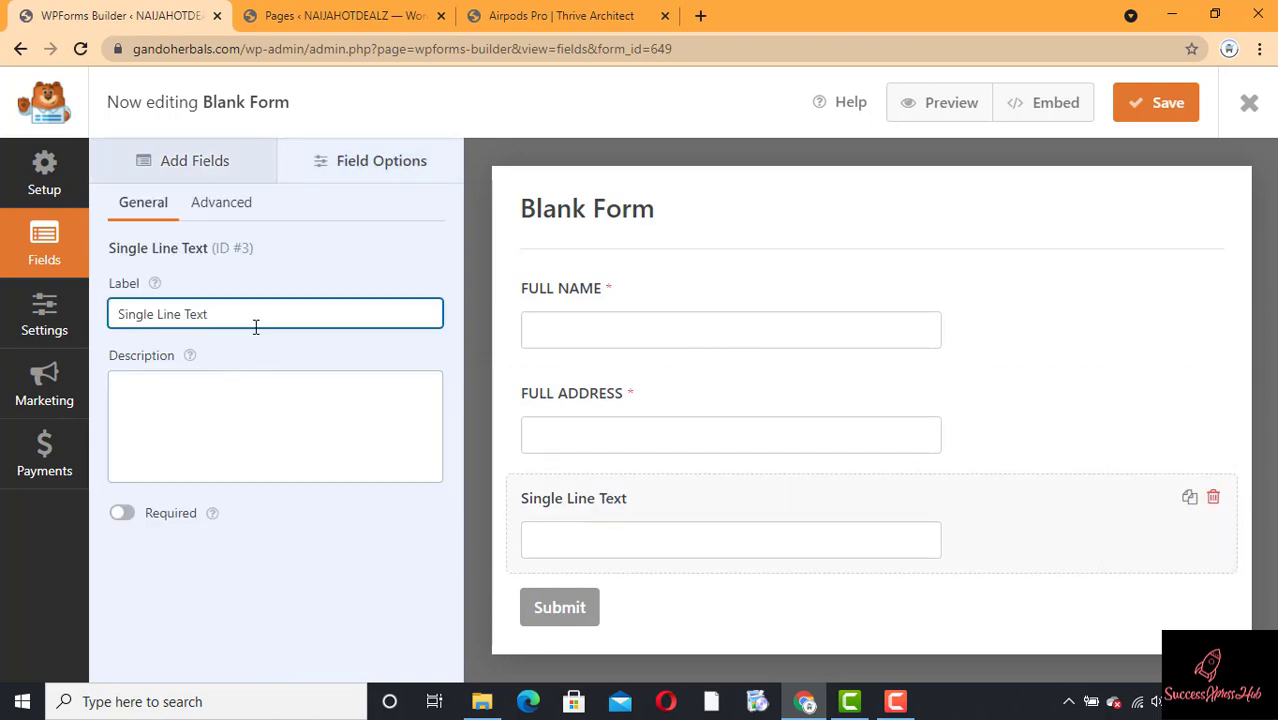
triple_click(256, 327)
text(PHONE)
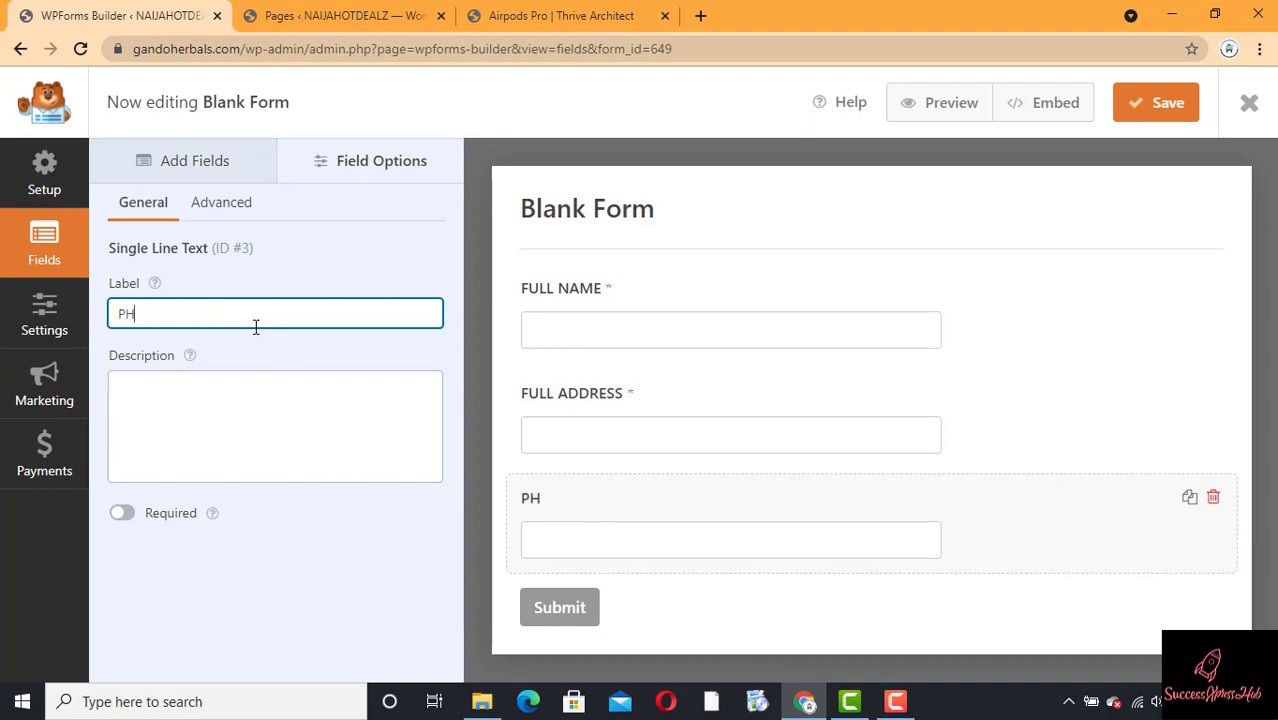
text(MBER)
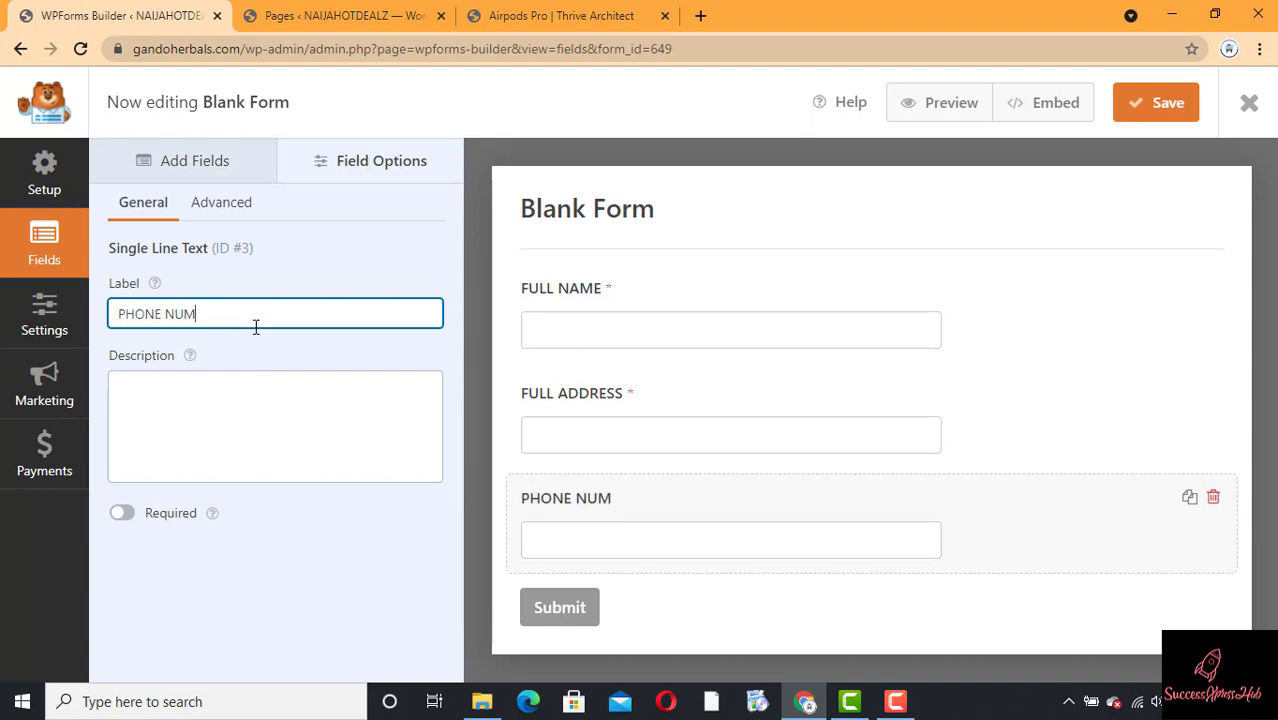
click(121, 513)
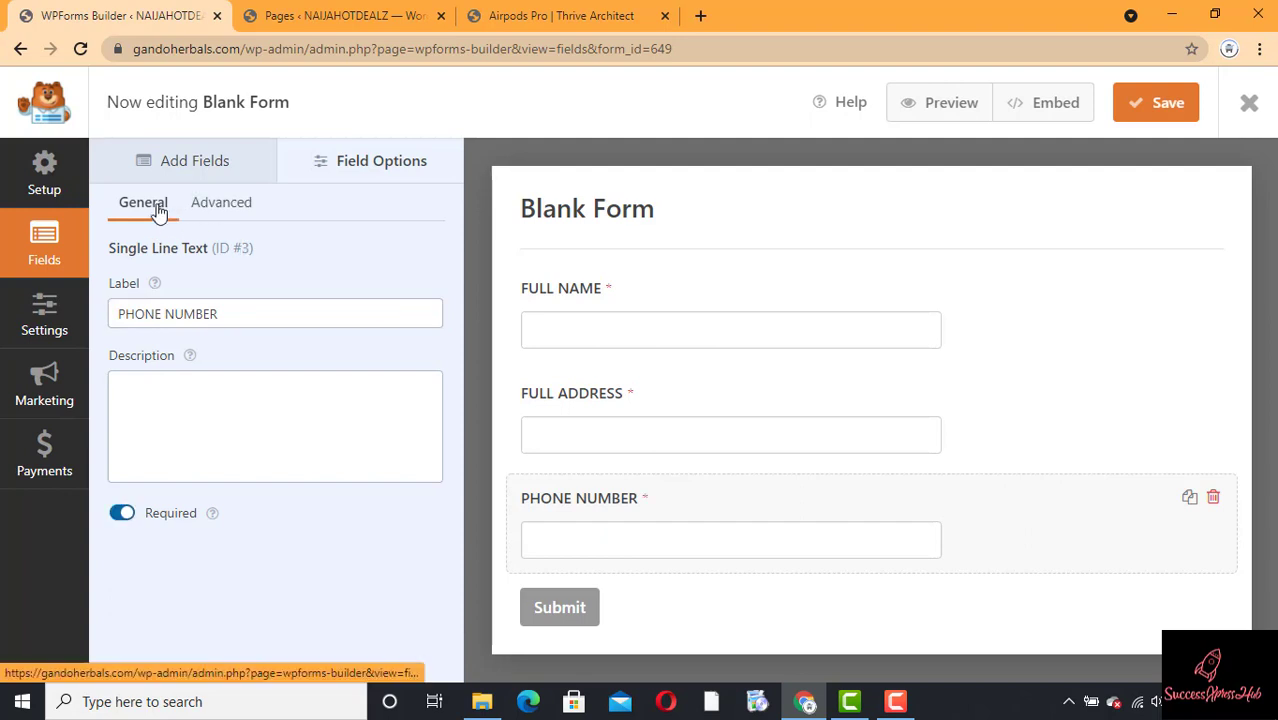
click(195, 172)
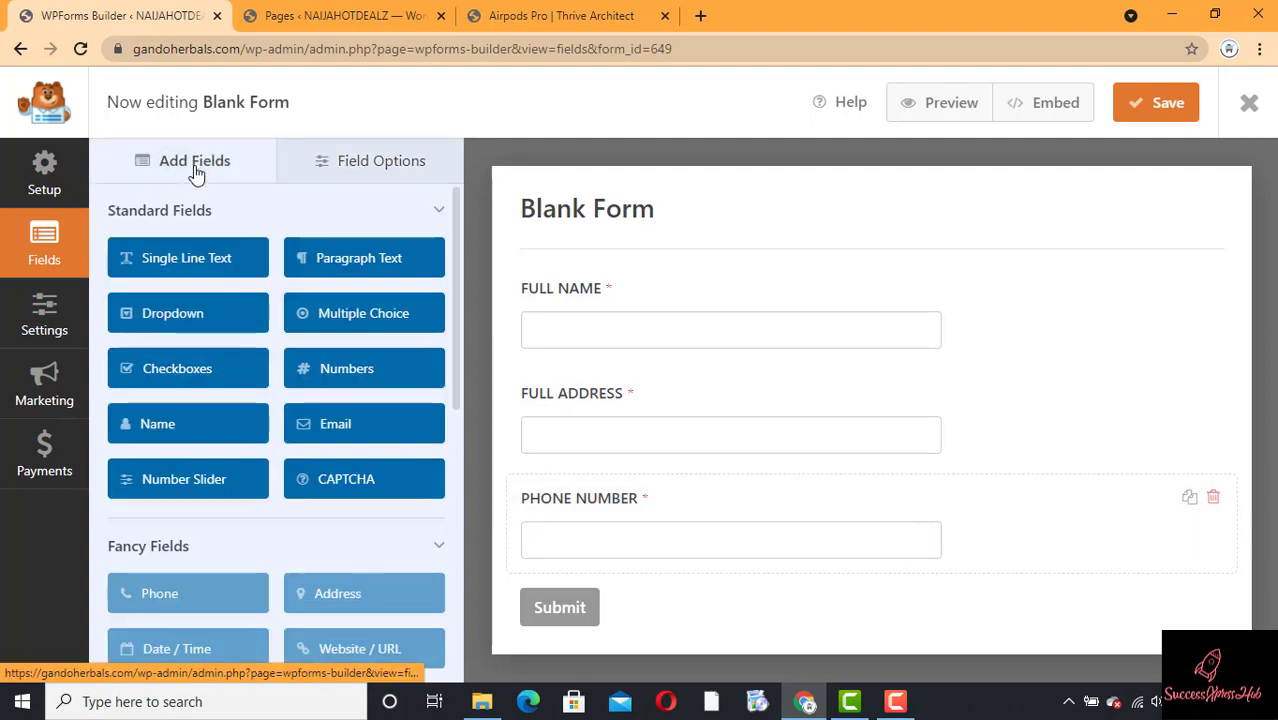
Step: Add a single-line text field labelled ALTERNATIVE NUMBER, leaving it optional
click(177, 266)
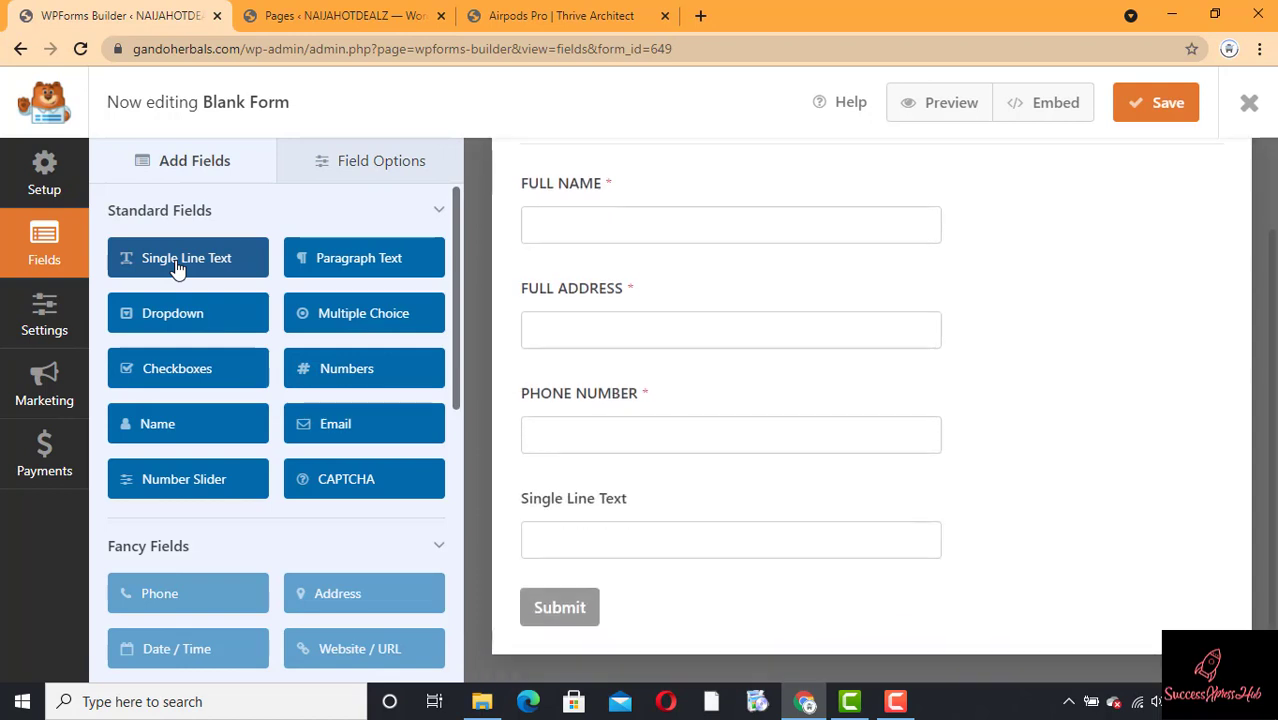
click(640, 510)
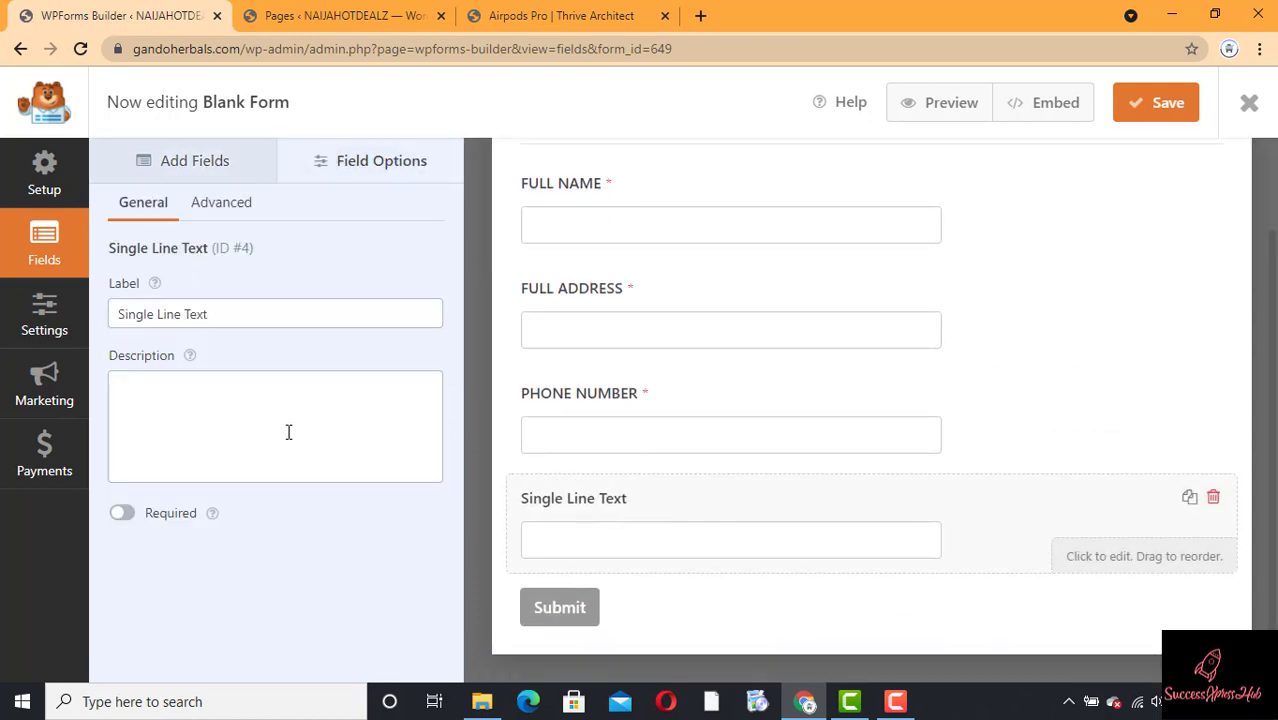
click(276, 317)
key(ctrl+a)
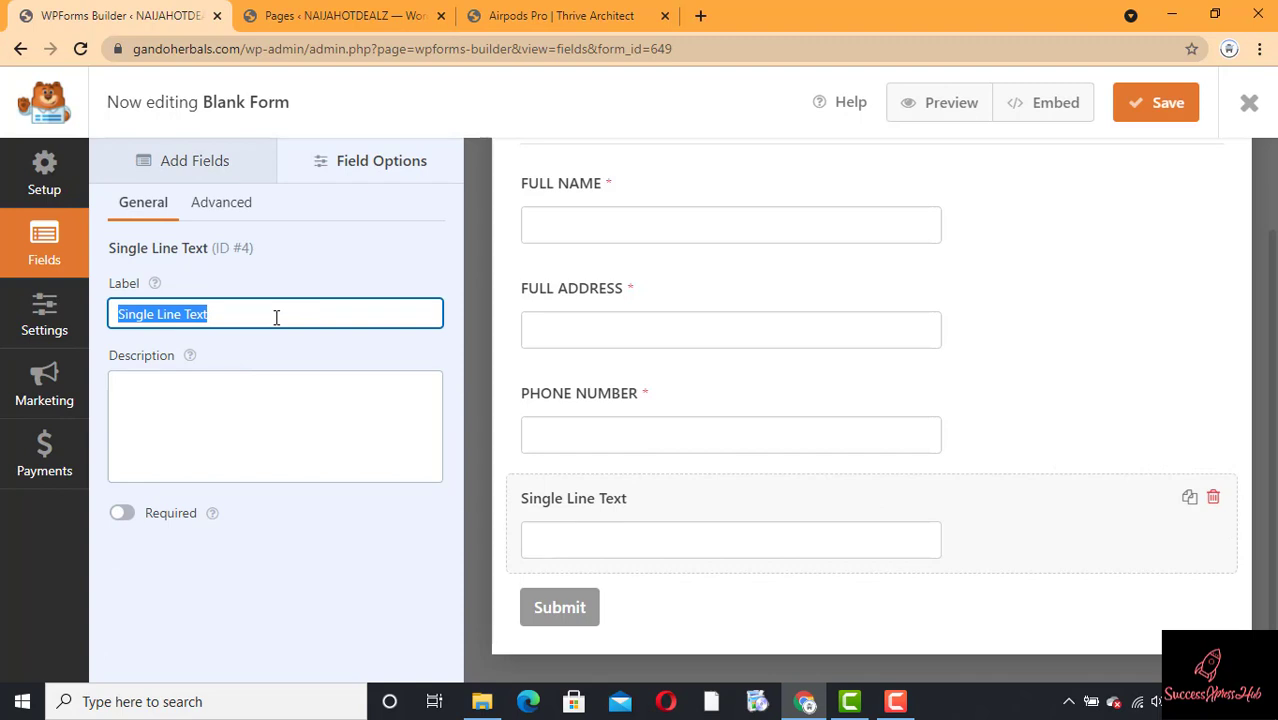
text(AT)
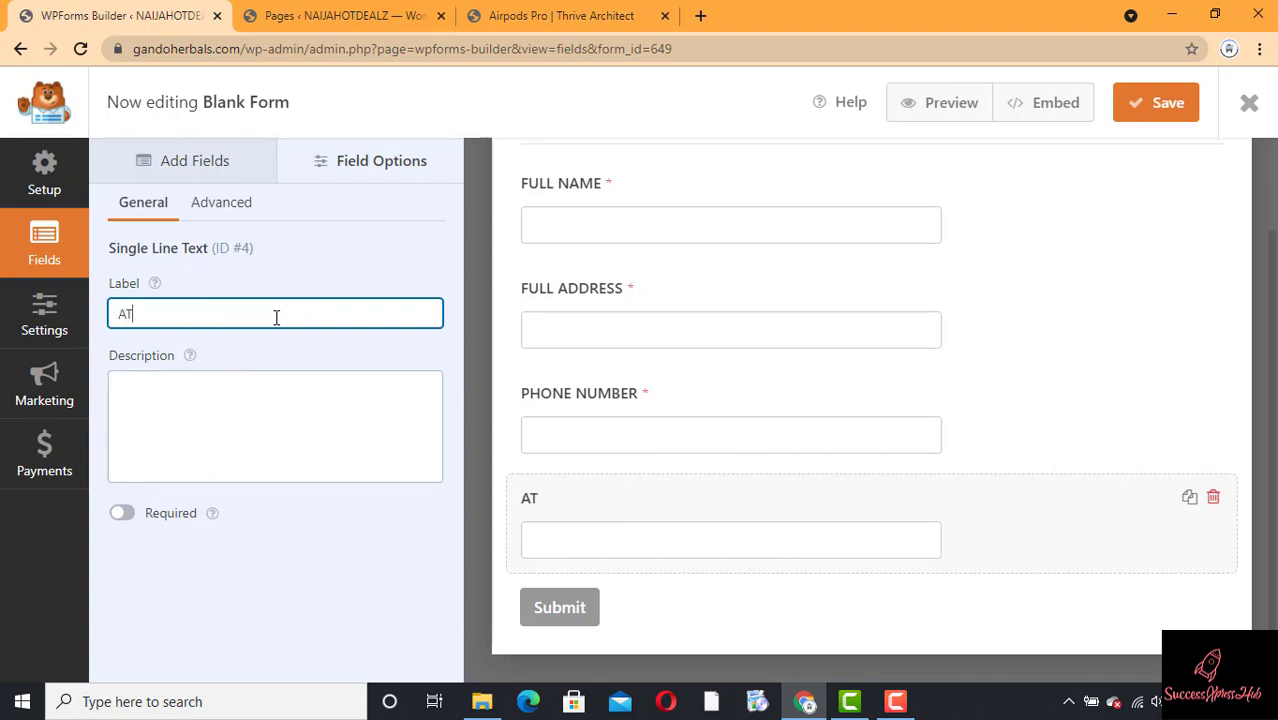
key(BackSpace)
text(LNATIVE)
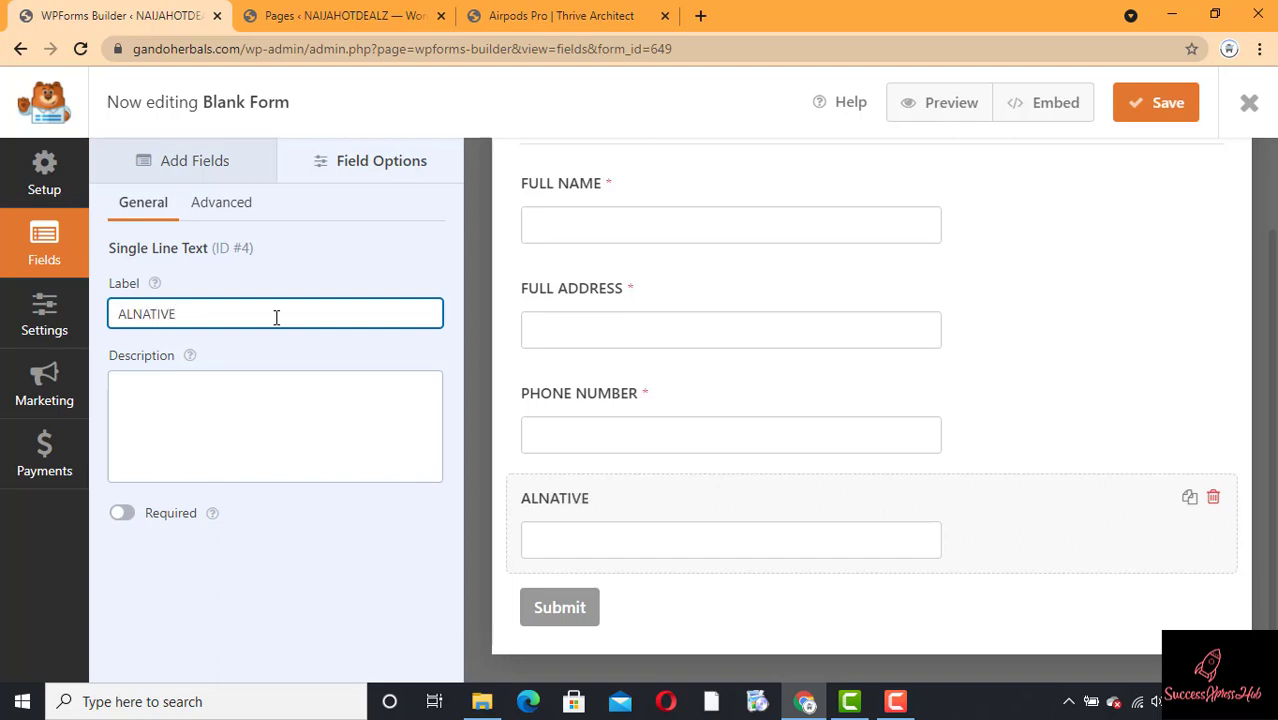
key(BackSpace)
key(BackSpace)
key(BackSpace)
key(BackSpace)
key(BackSpace)
key(BackSpace)
text(TERB)
key(BackSpace)
text(NATIV)
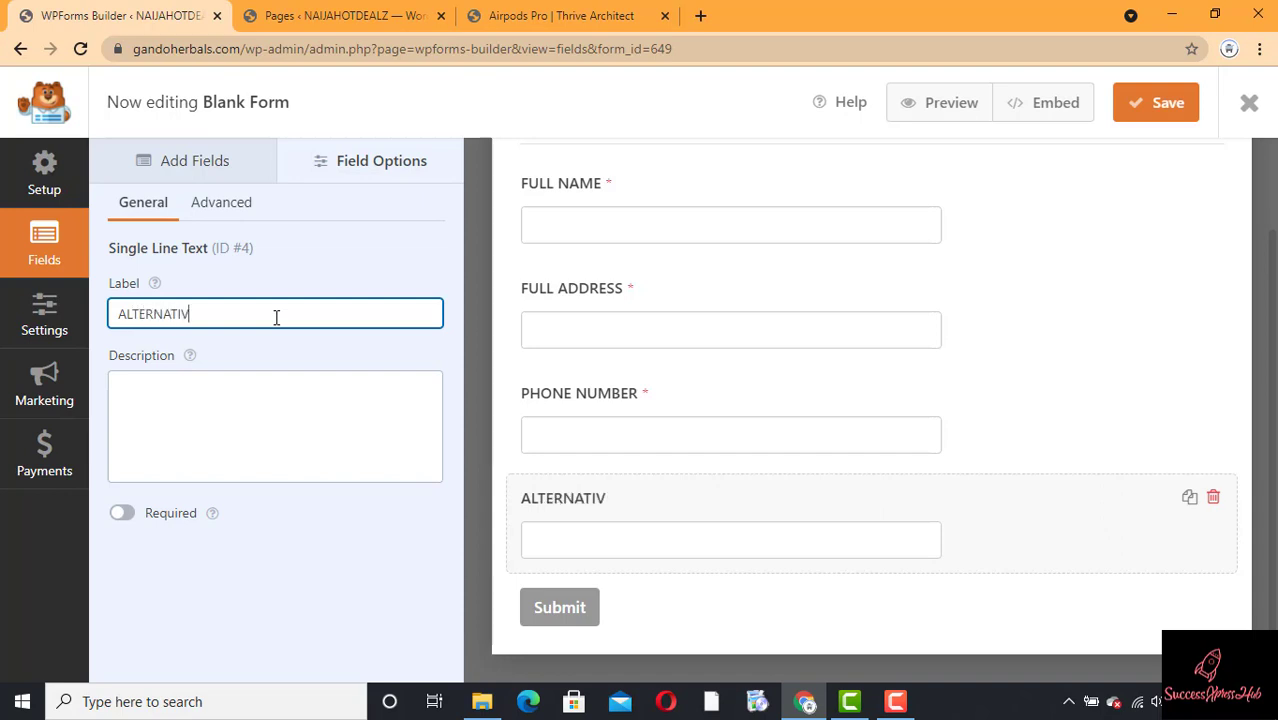
text(E NUMBER)
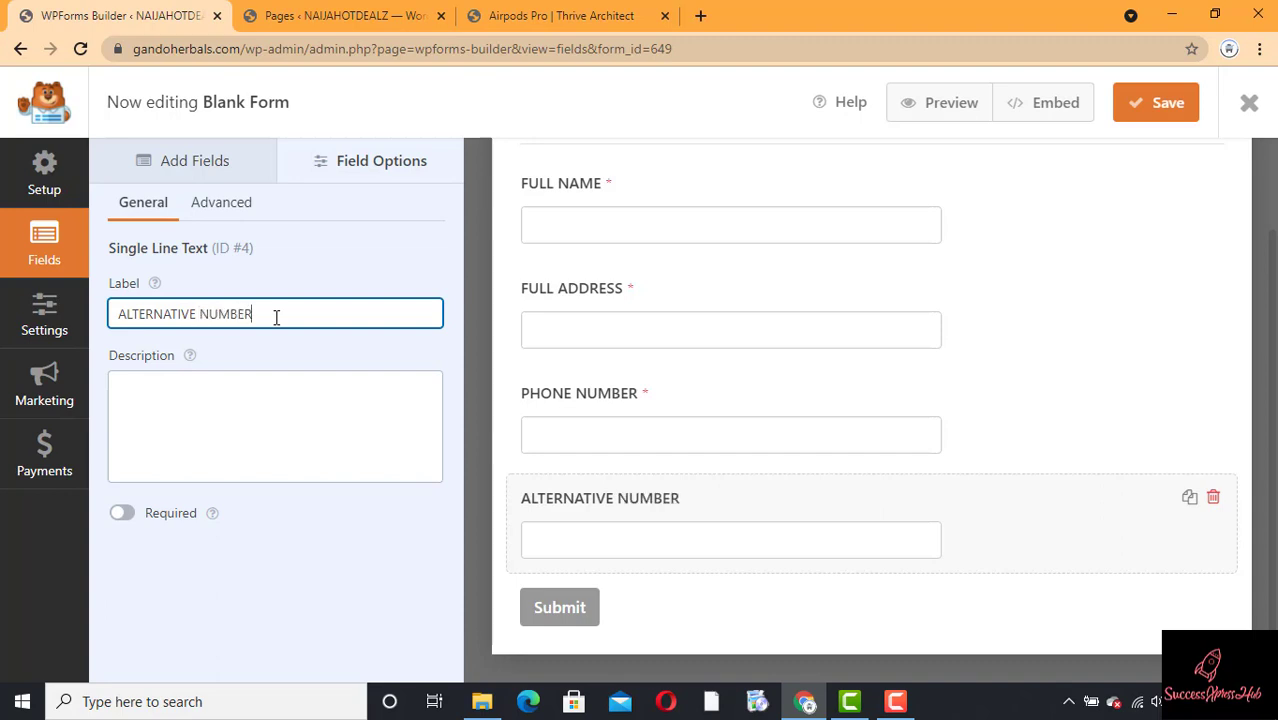
click(121, 514)
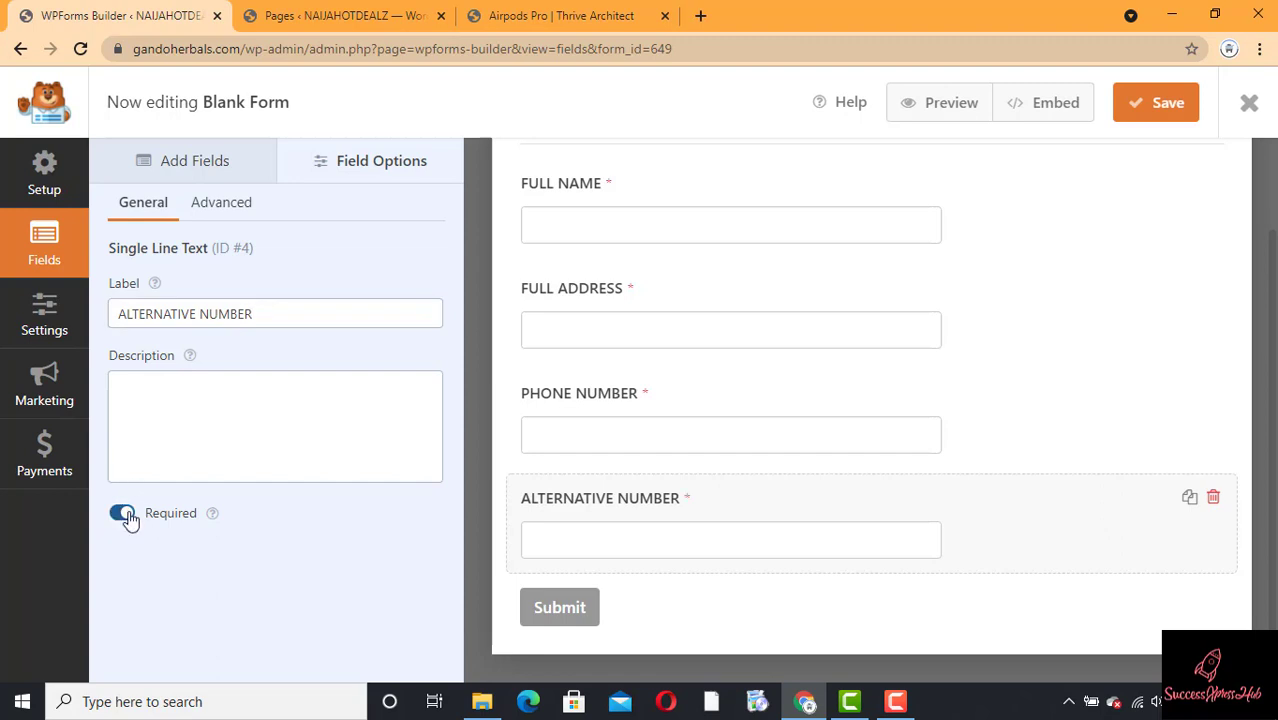
click(125, 515)
click(204, 174)
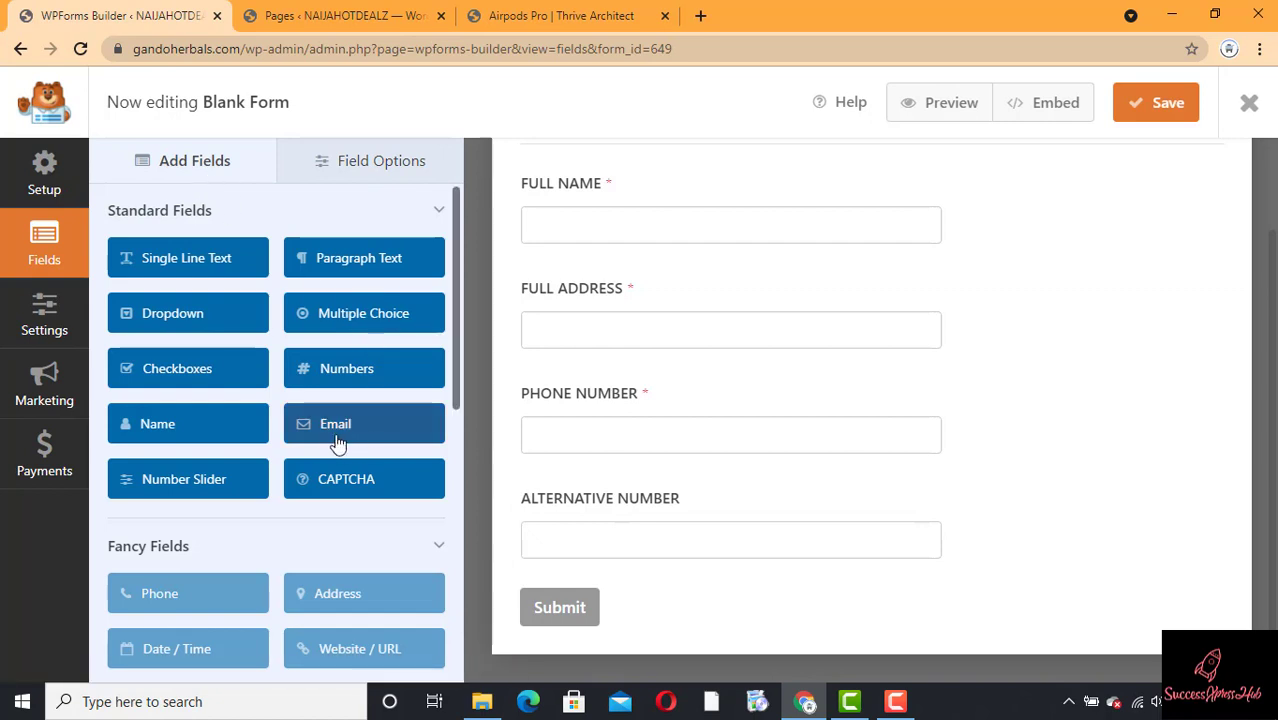
Step: Add a required single-line text field labelled CITY/STATE below ALTERNATIVE NUMBER
click(155, 262)
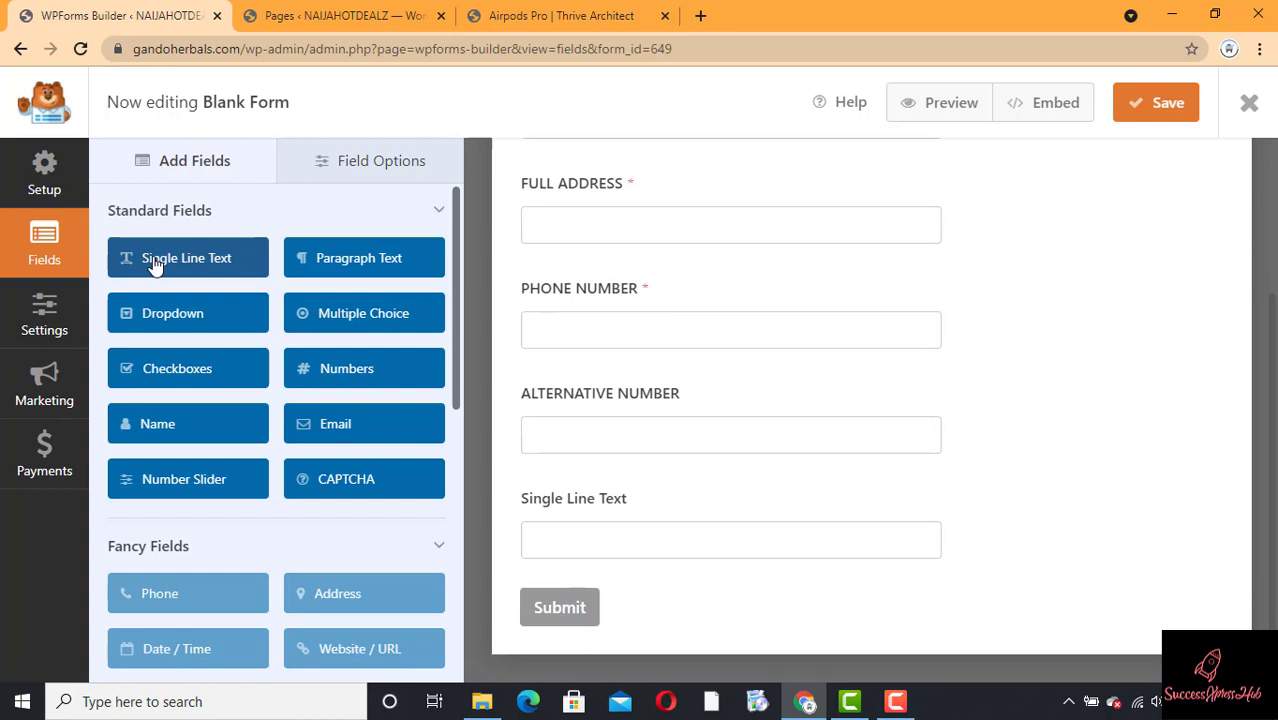
click(627, 512)
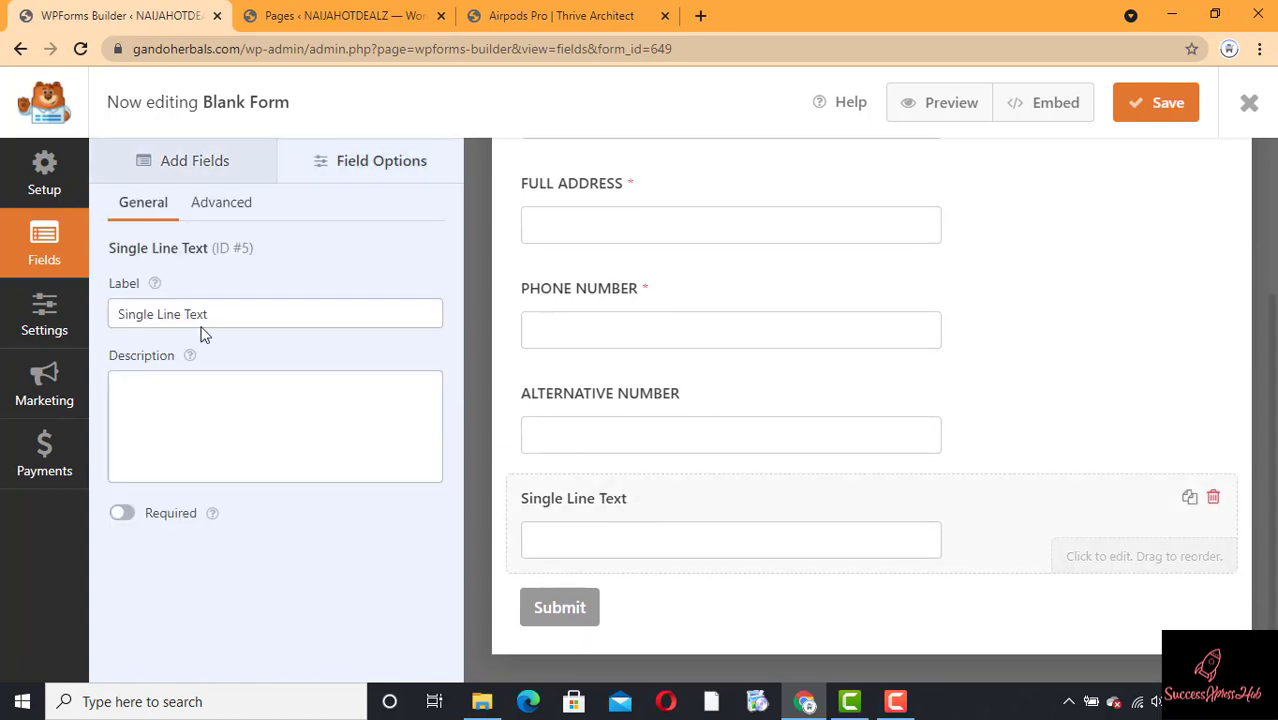
click(248, 311)
key(ctrl+a)
text(C)
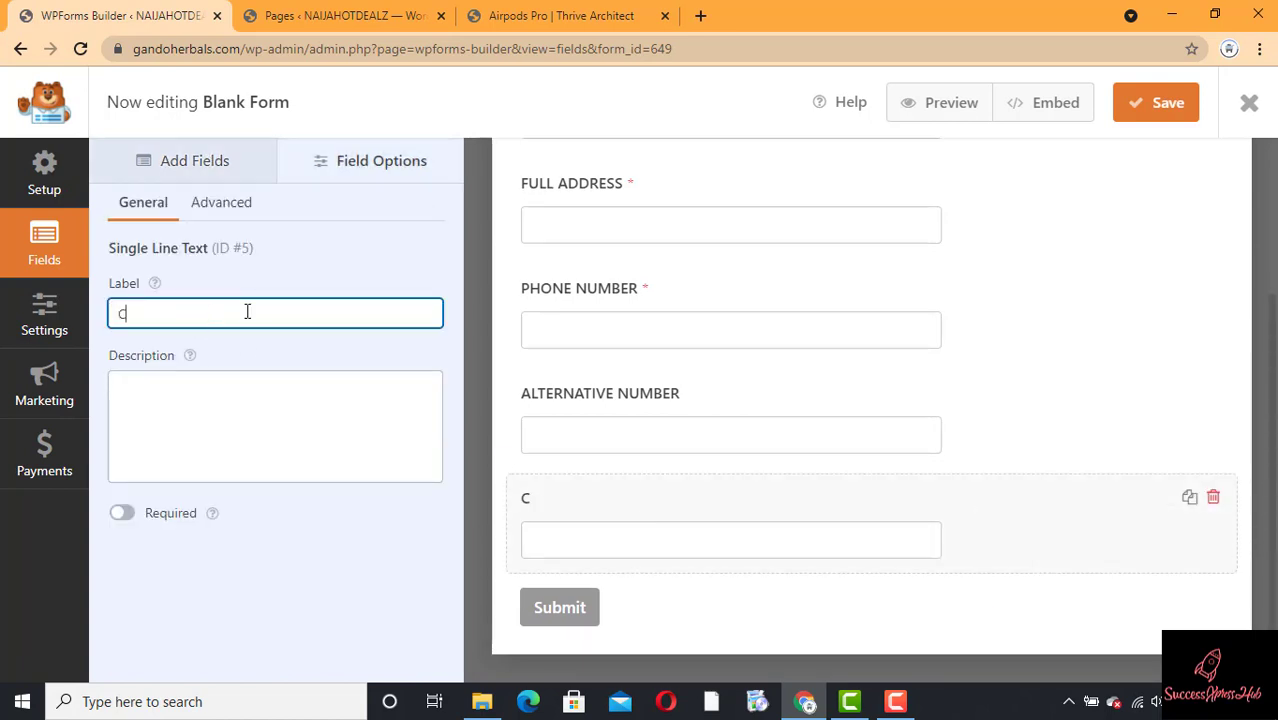
text(ITY/STATRE)
key(BackSpace)
key(BackSpace)
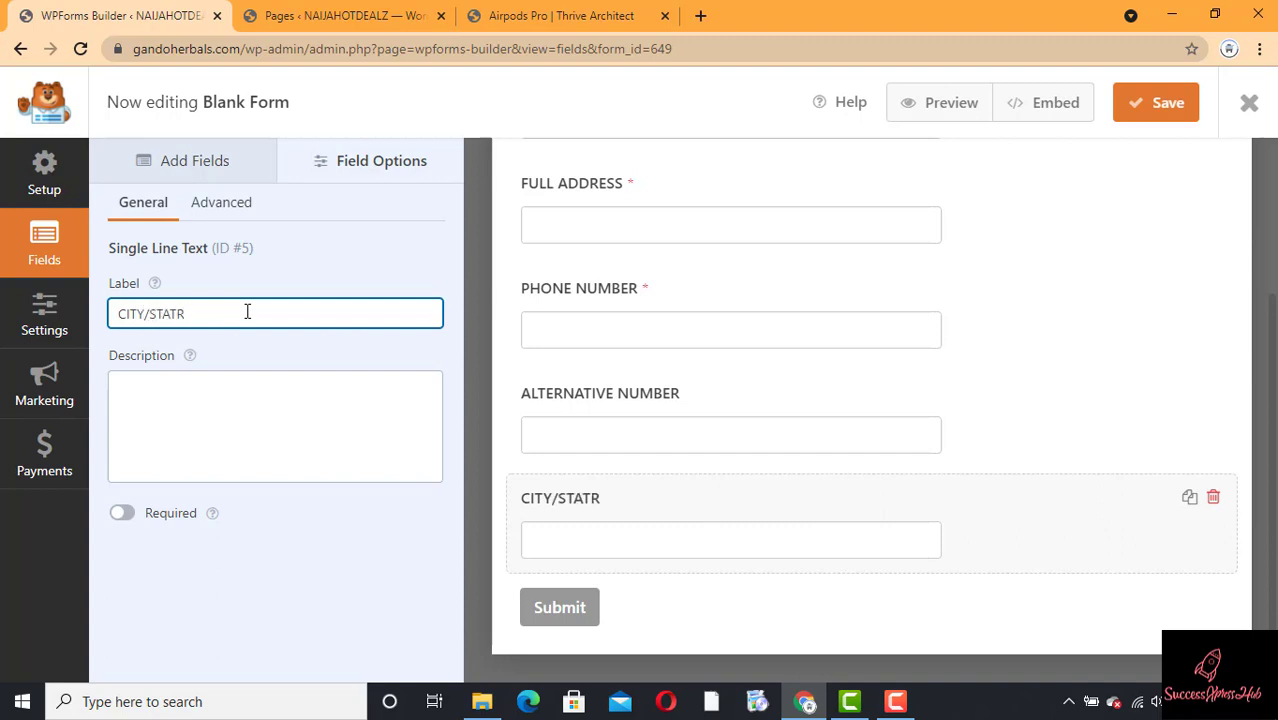
text(E)
click(121, 520)
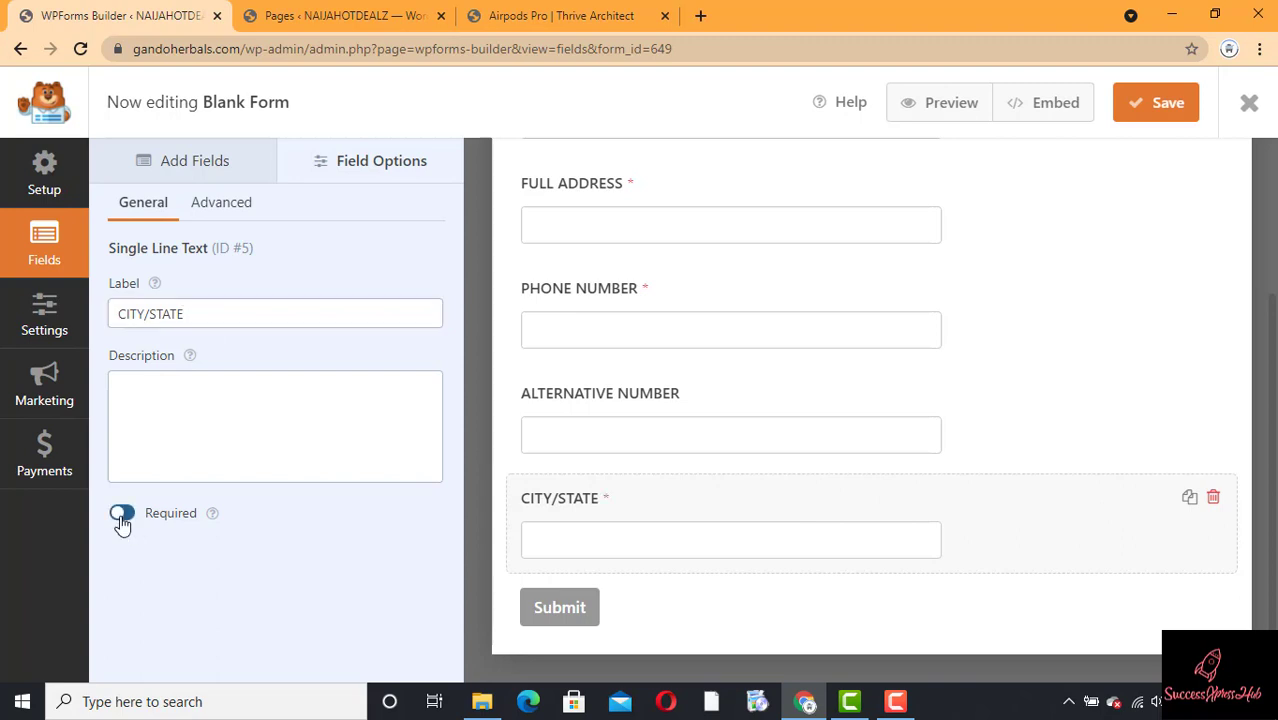
click(185, 177)
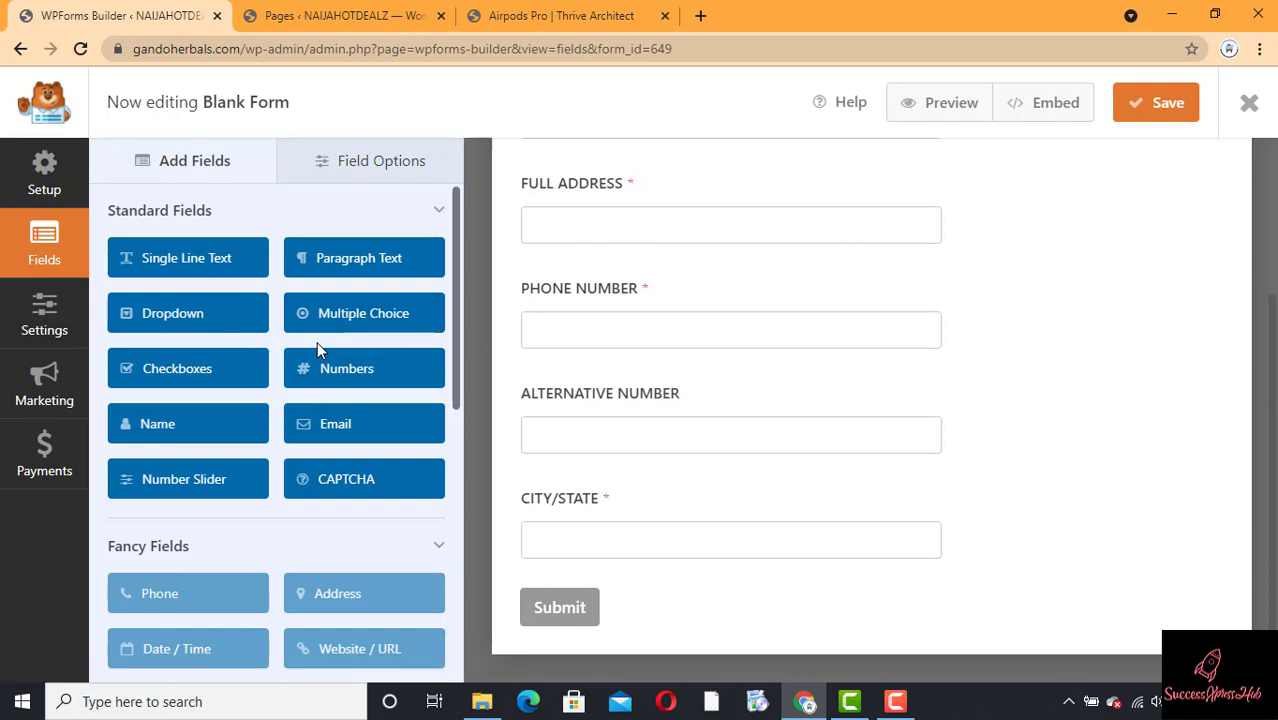
Step: Add an Email field labelled EMAIL ADDRESS and leave it optional
click(314, 438)
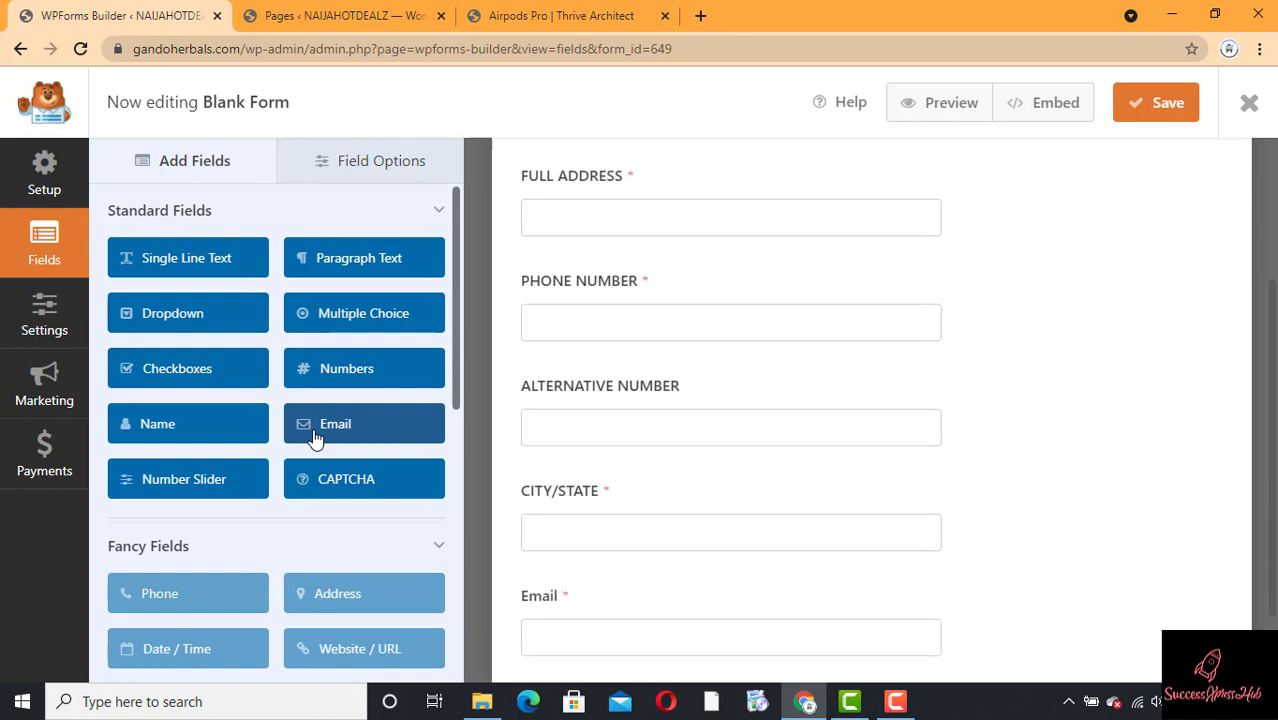
click(643, 590)
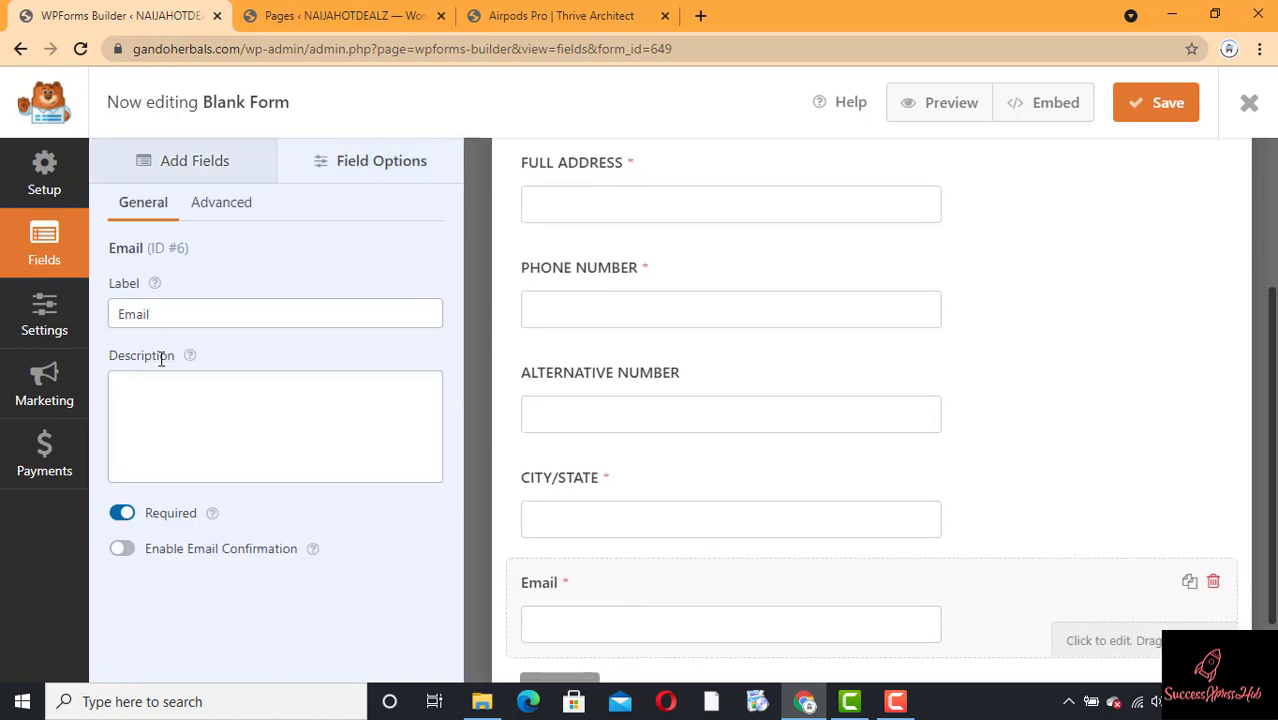
click(196, 315)
double_click(197, 316)
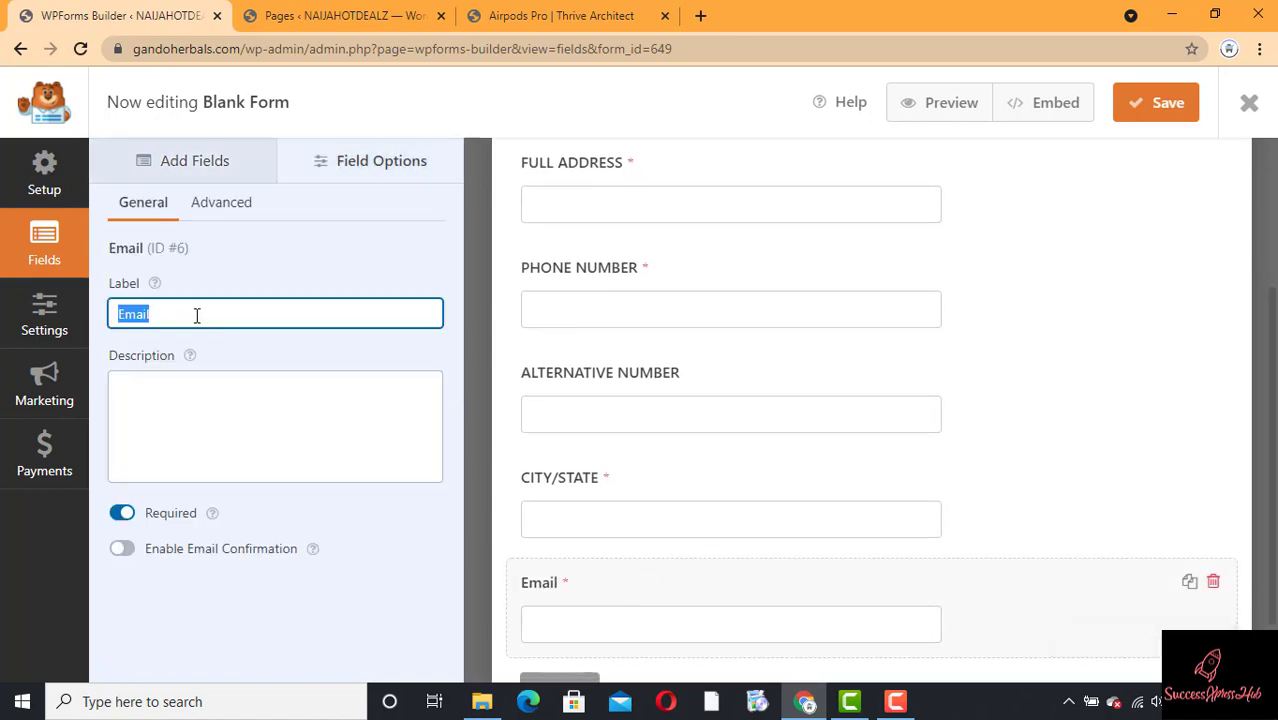
text(EMAZI)
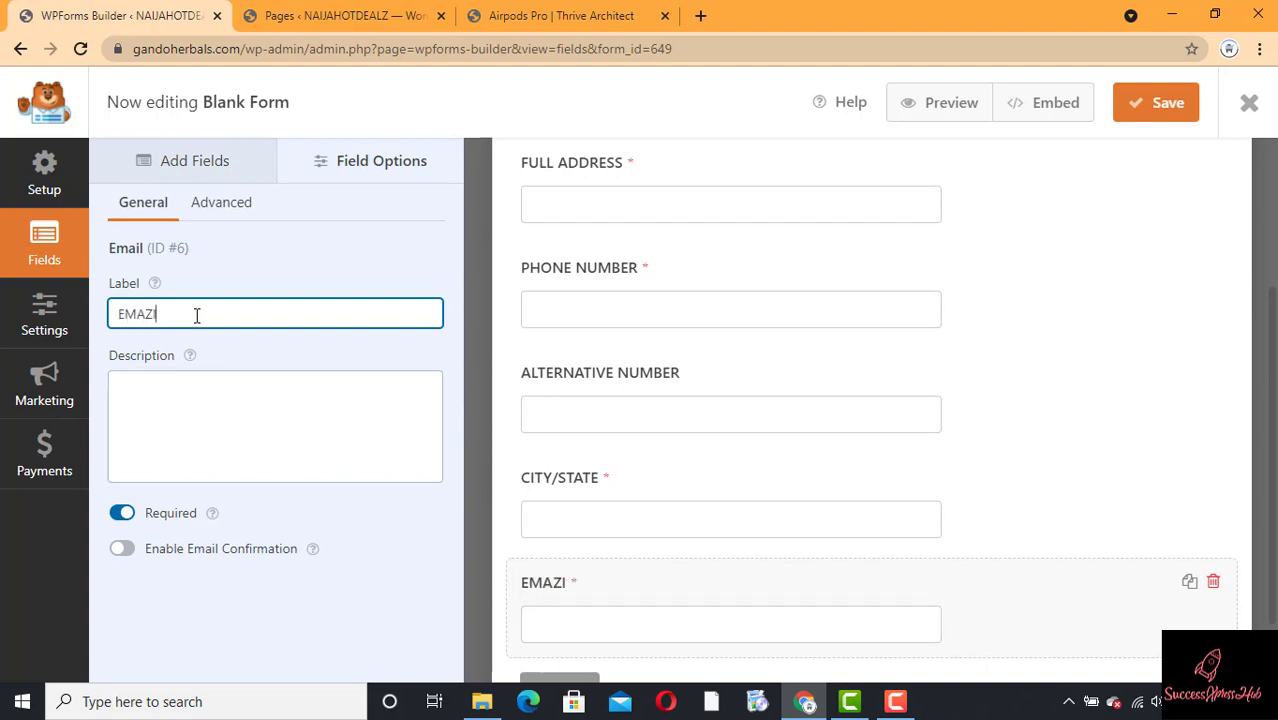
key(BackSpace)
key(BackSpace)
text(IL ADDREES)
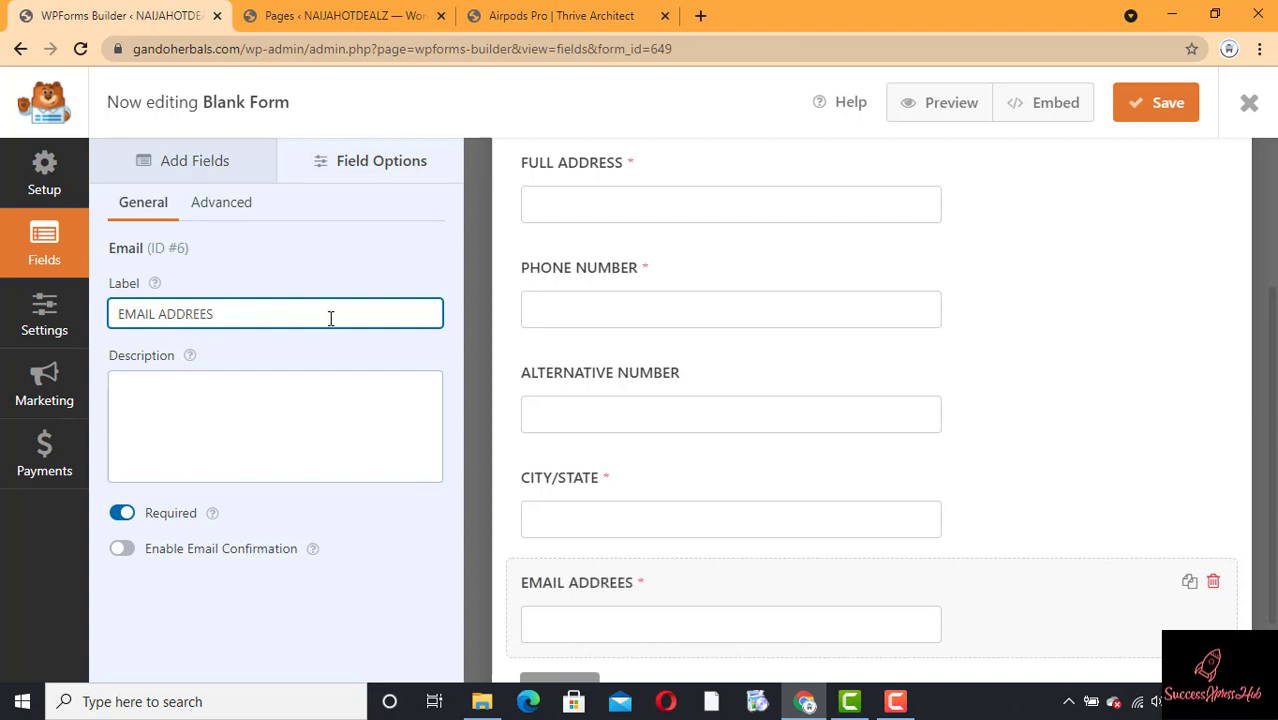
key(BackSpace)
key(BackSpace)
text(SS)
click(123, 514)
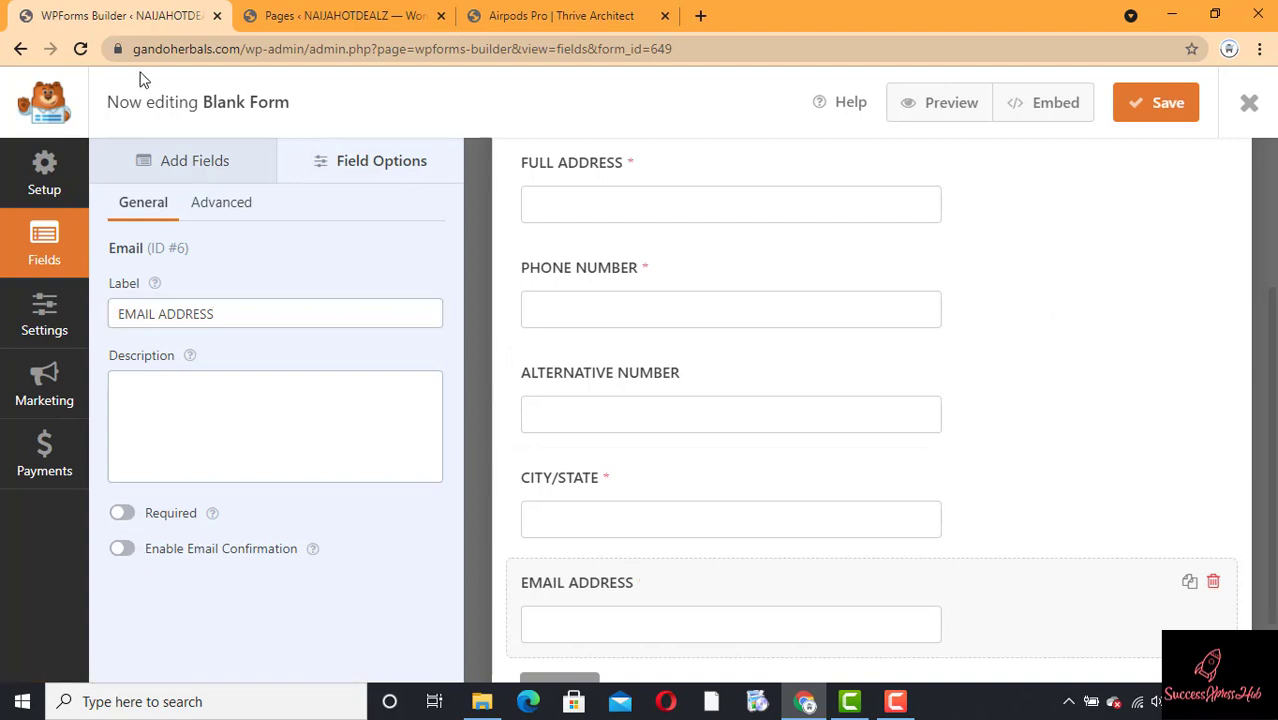
click(190, 178)
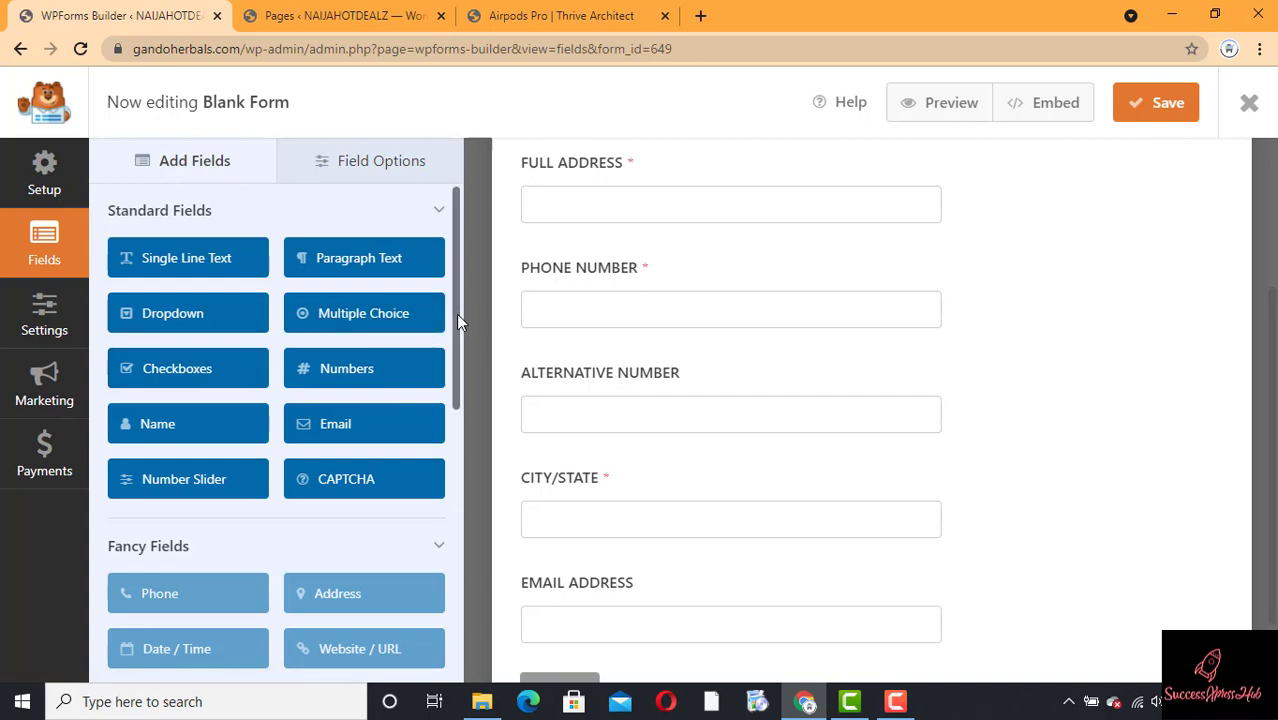
drag(457, 314, 455, 336)
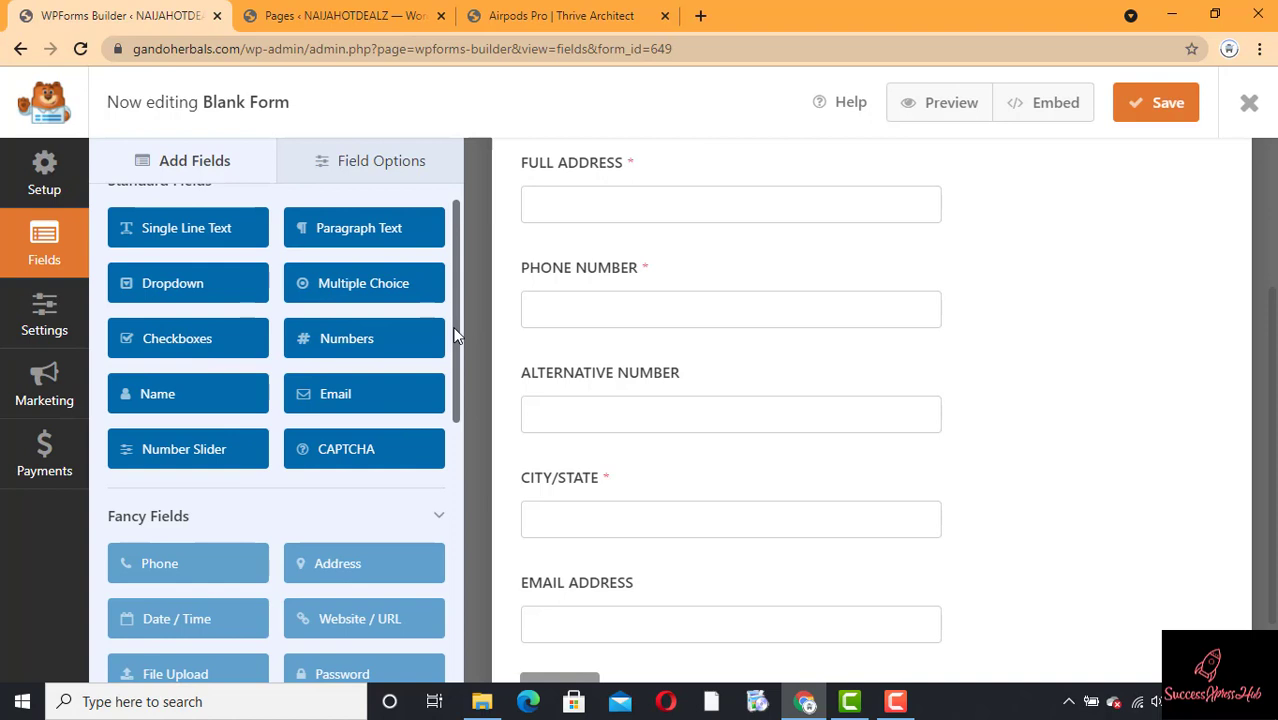
Step: Add a Multiple Choice field and relabel it AIRPODS PRO
click(375, 287)
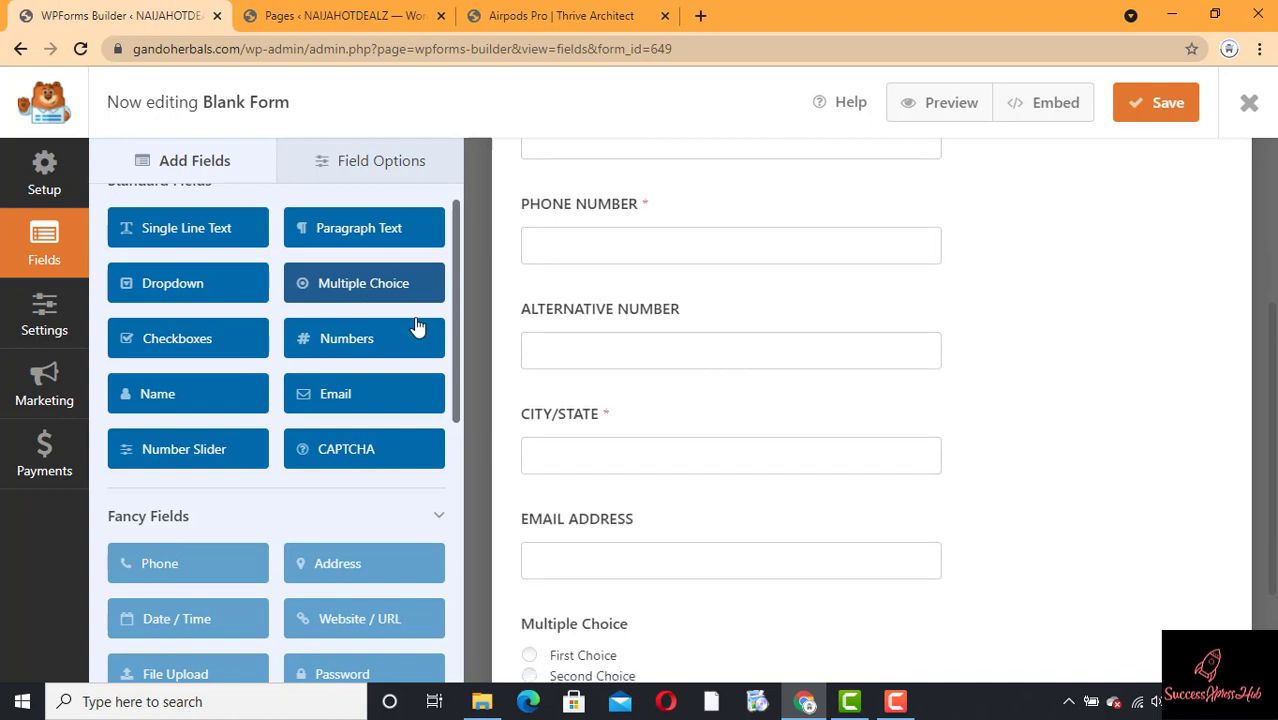
drag(1271, 437, 1271, 520)
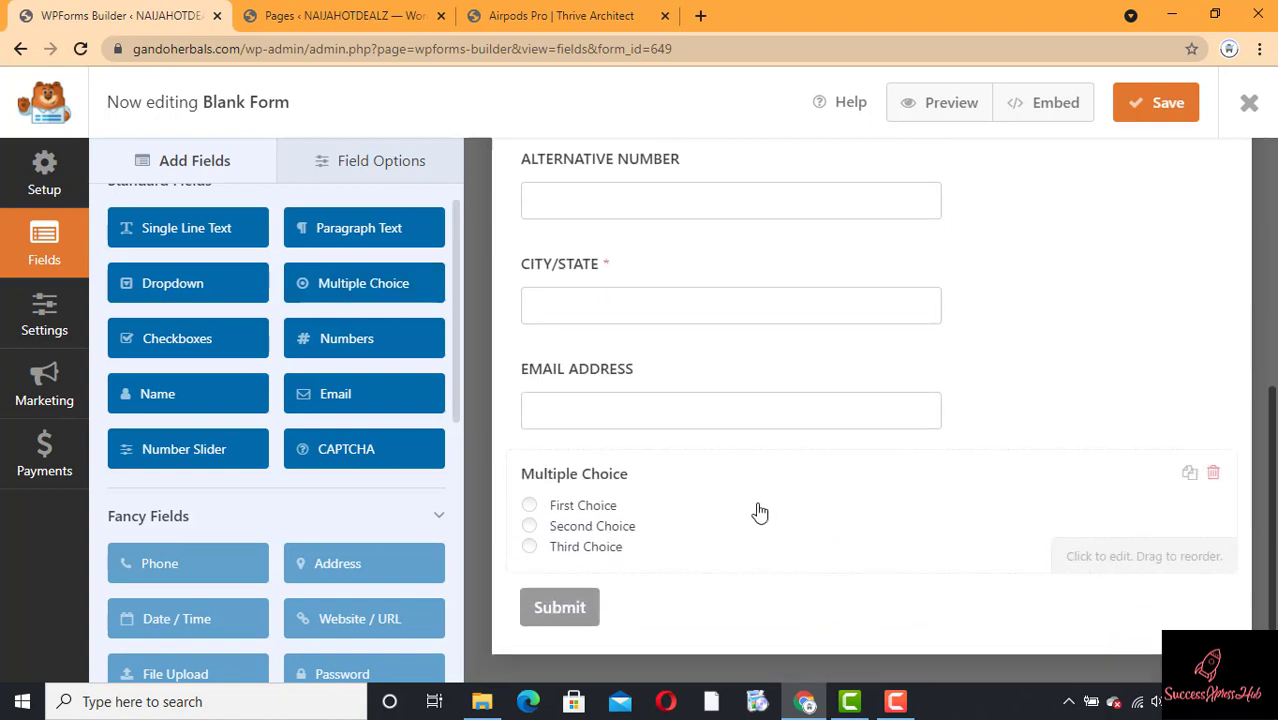
click(632, 489)
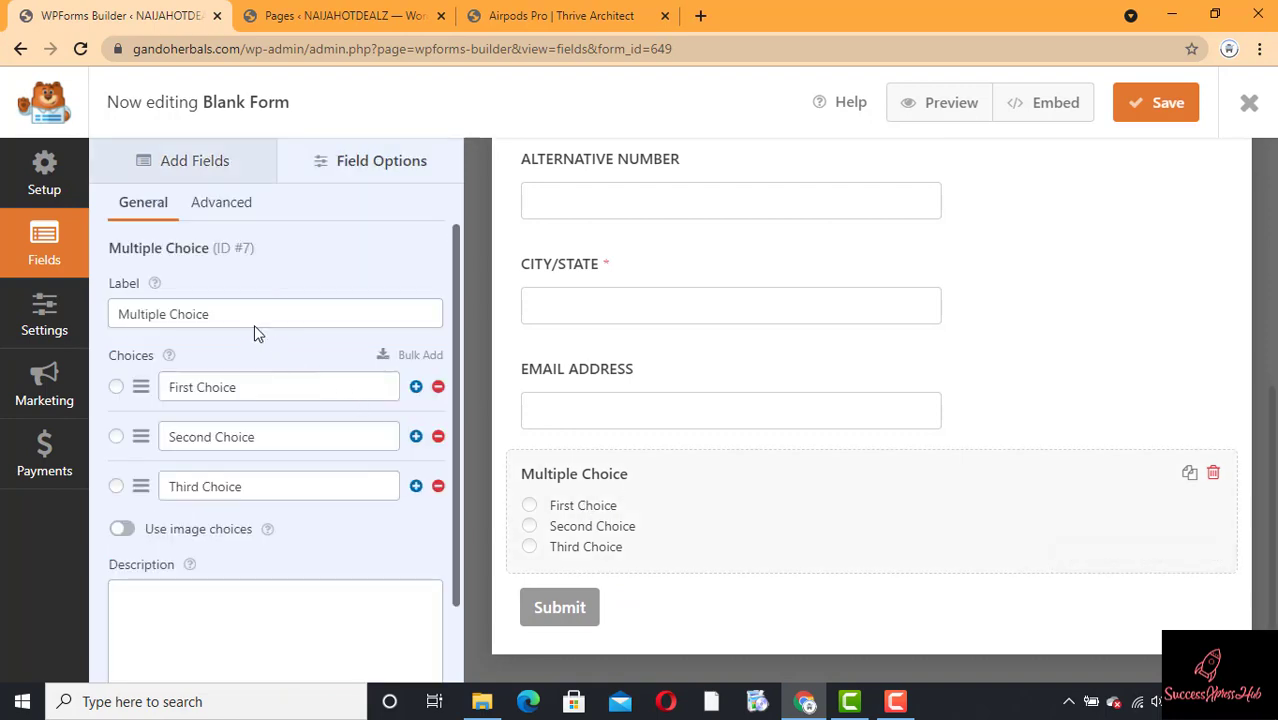
click(227, 309)
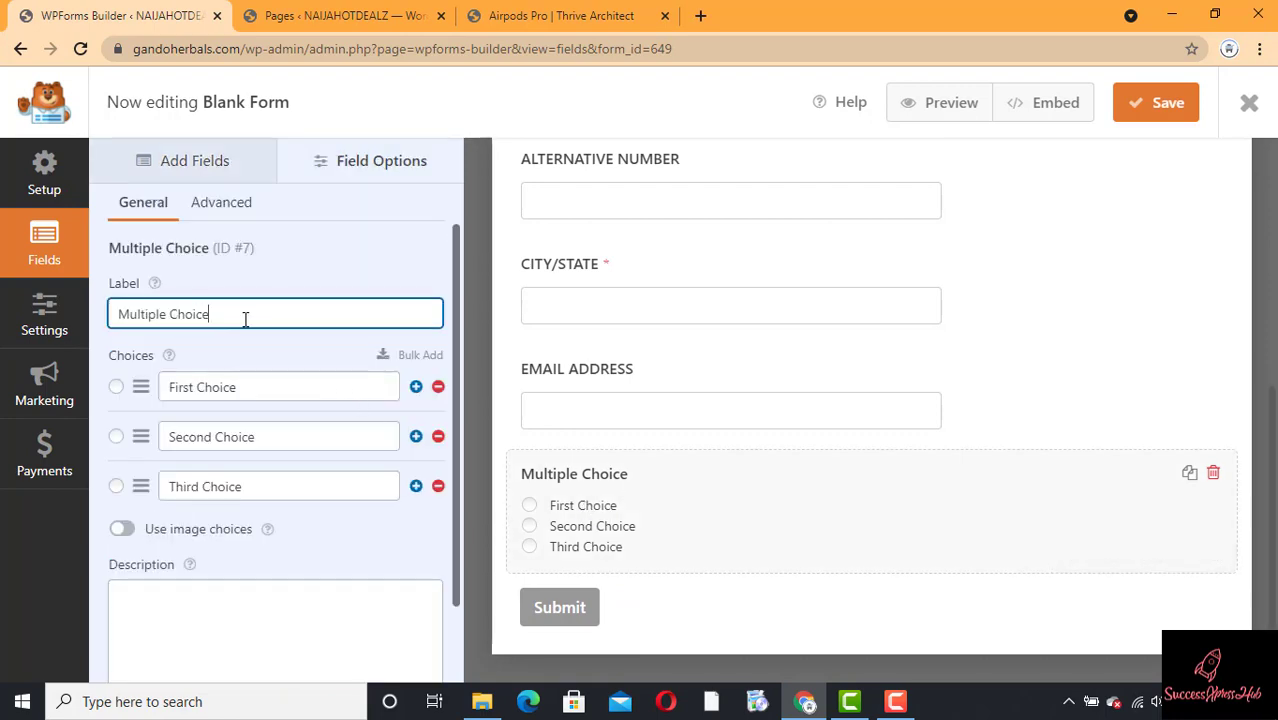
key(ctrl+a)
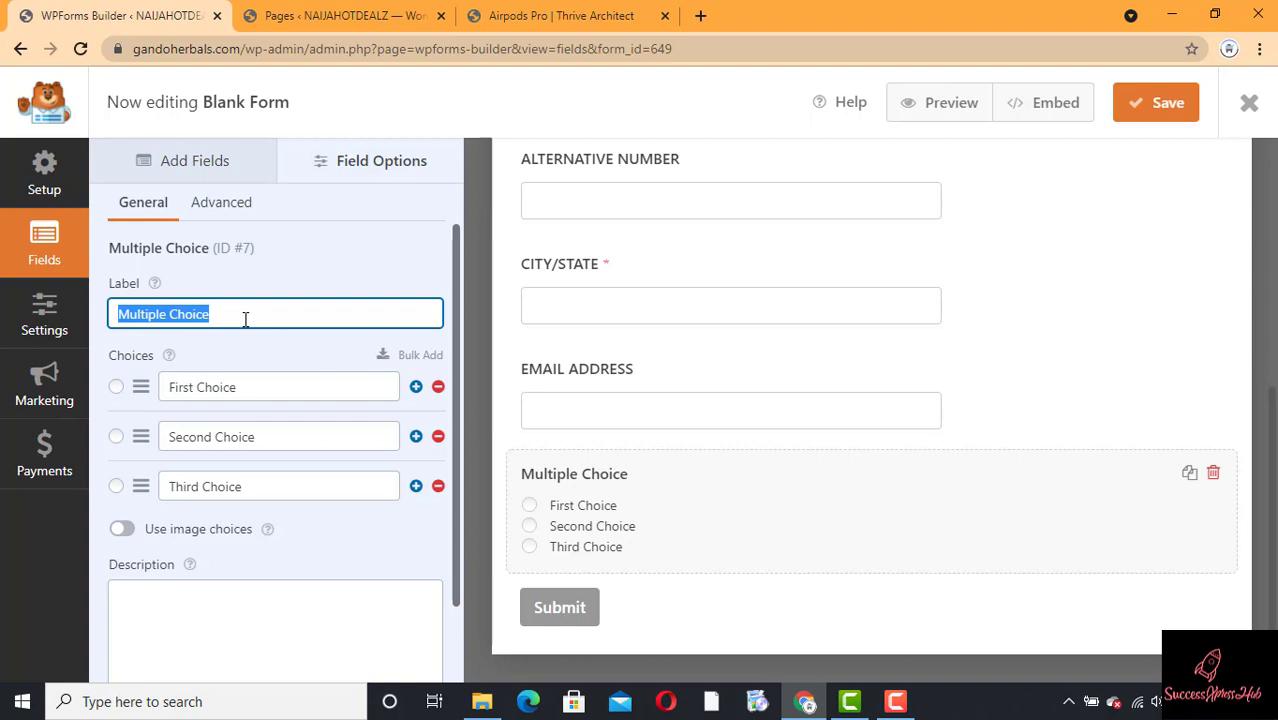
text(AIRP)
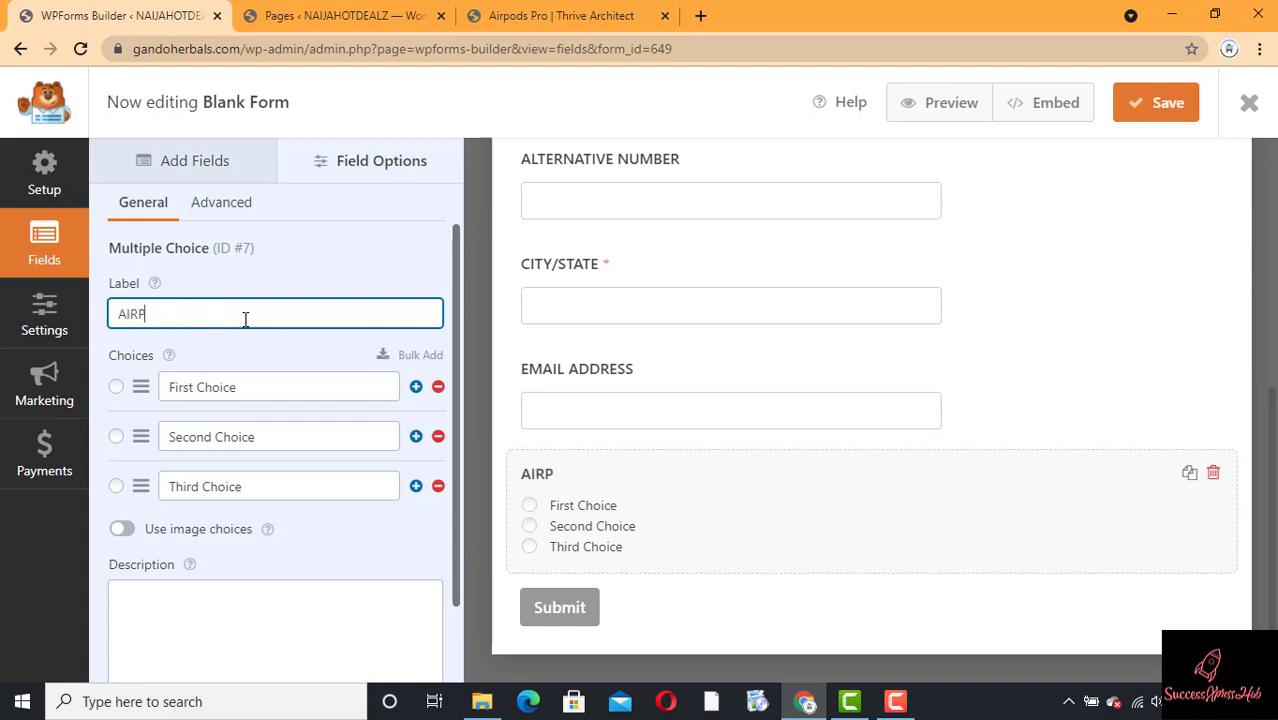
text(ODS PRO)
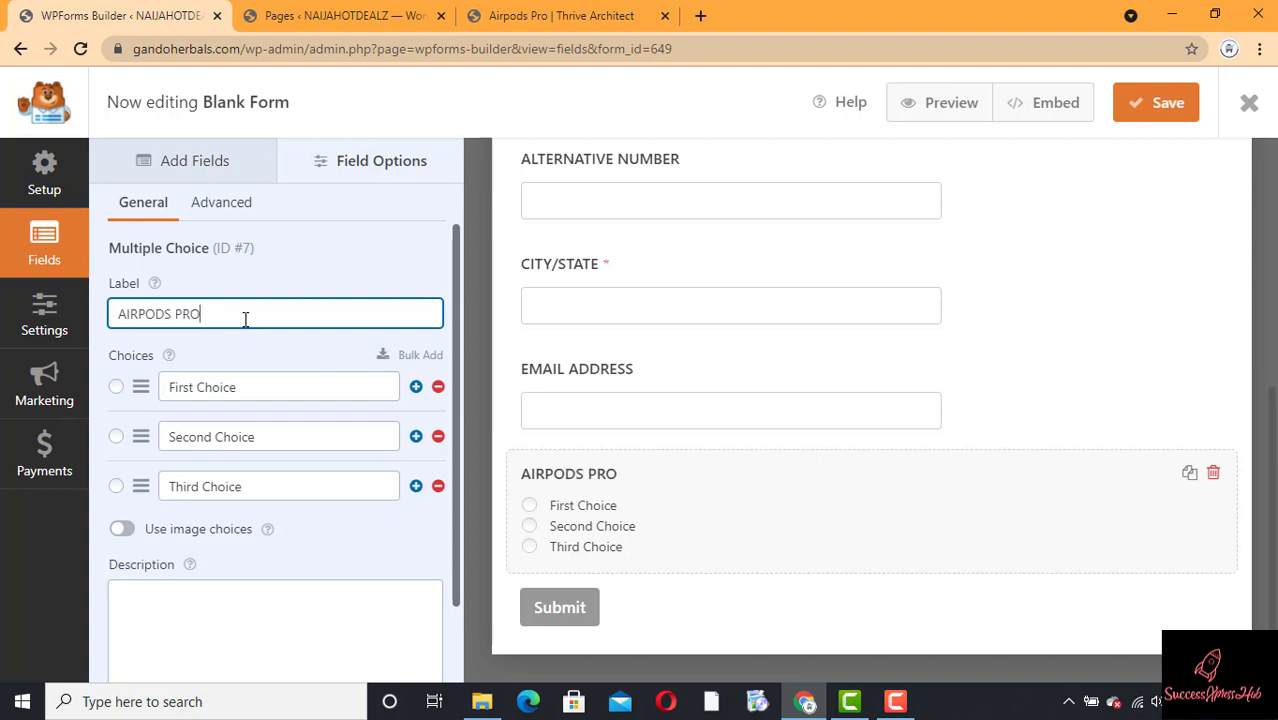
Step: Set the AIRPODS PRO choices to BUY ONE =N20,000, BUY TWO = N30,000 and BUY THREE = N50,000
click(254, 388)
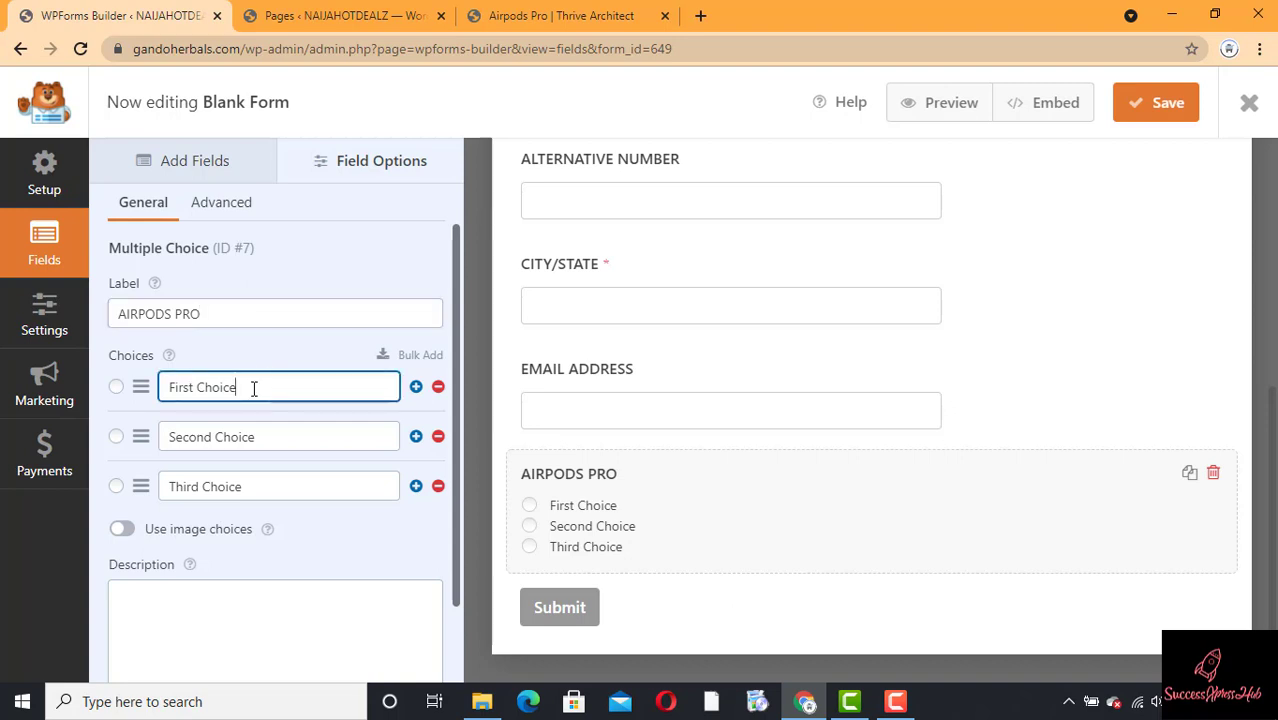
triple_click(254, 388)
text(BUY ONE)
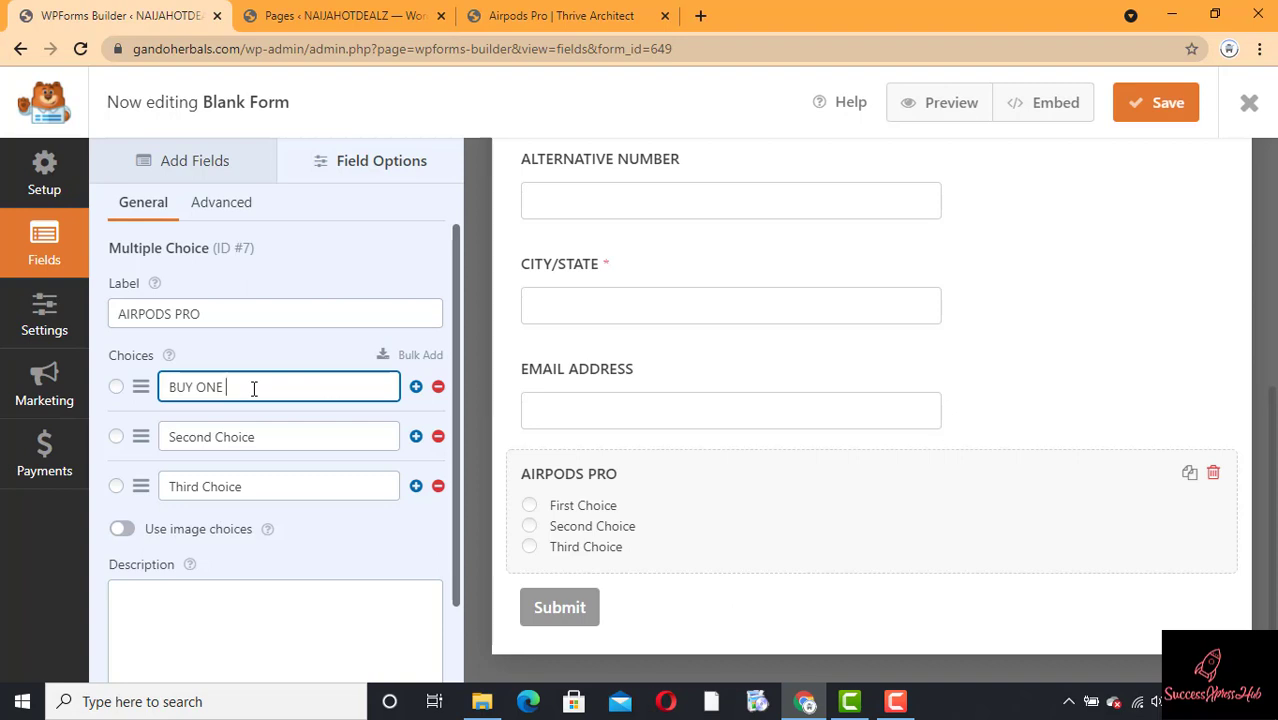
text( +)
text(=)
text(N2)
text(0,000)
click(285, 432)
triple_click(285, 432)
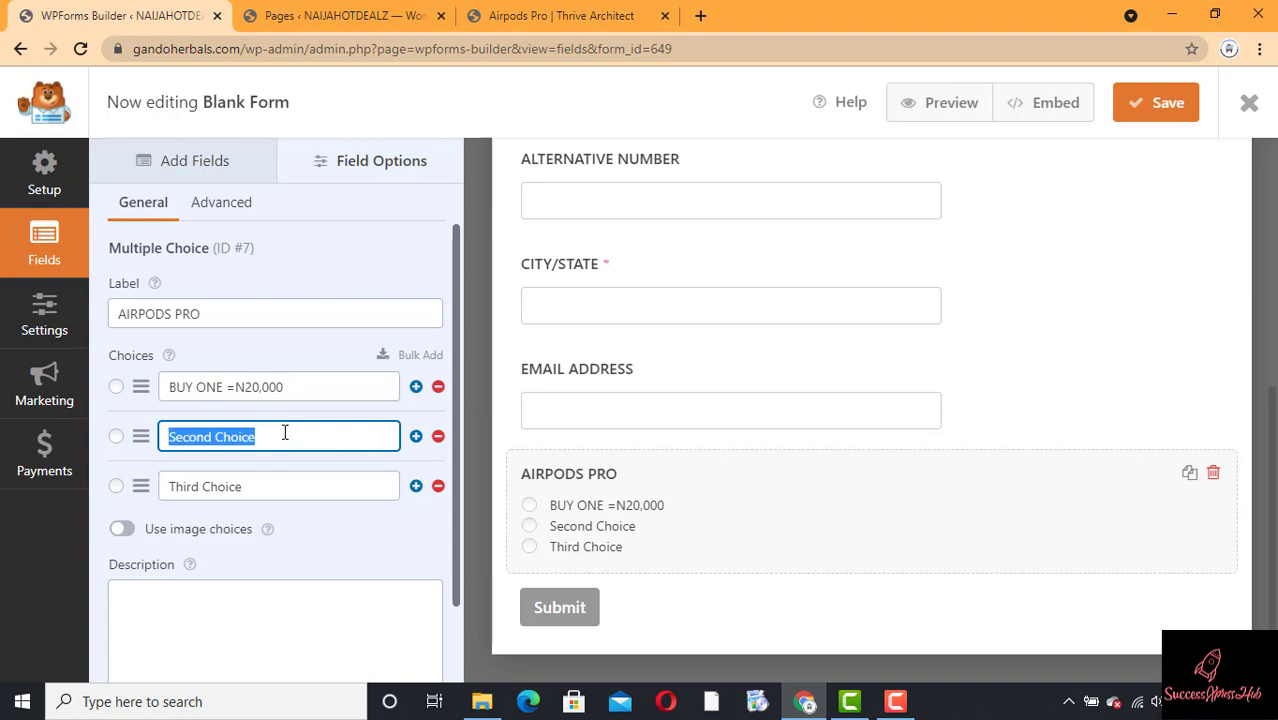
text(BUY)
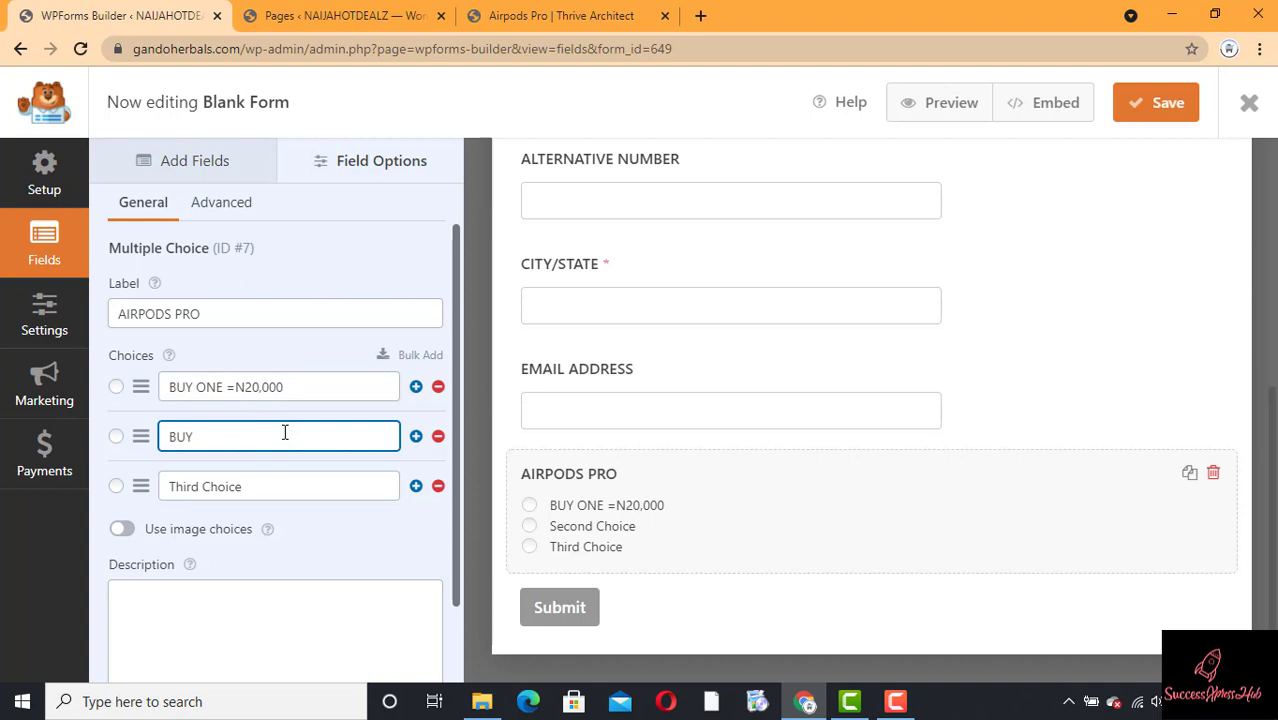
text( TWO = N30,000)
click(285, 482)
triple_click(285, 482)
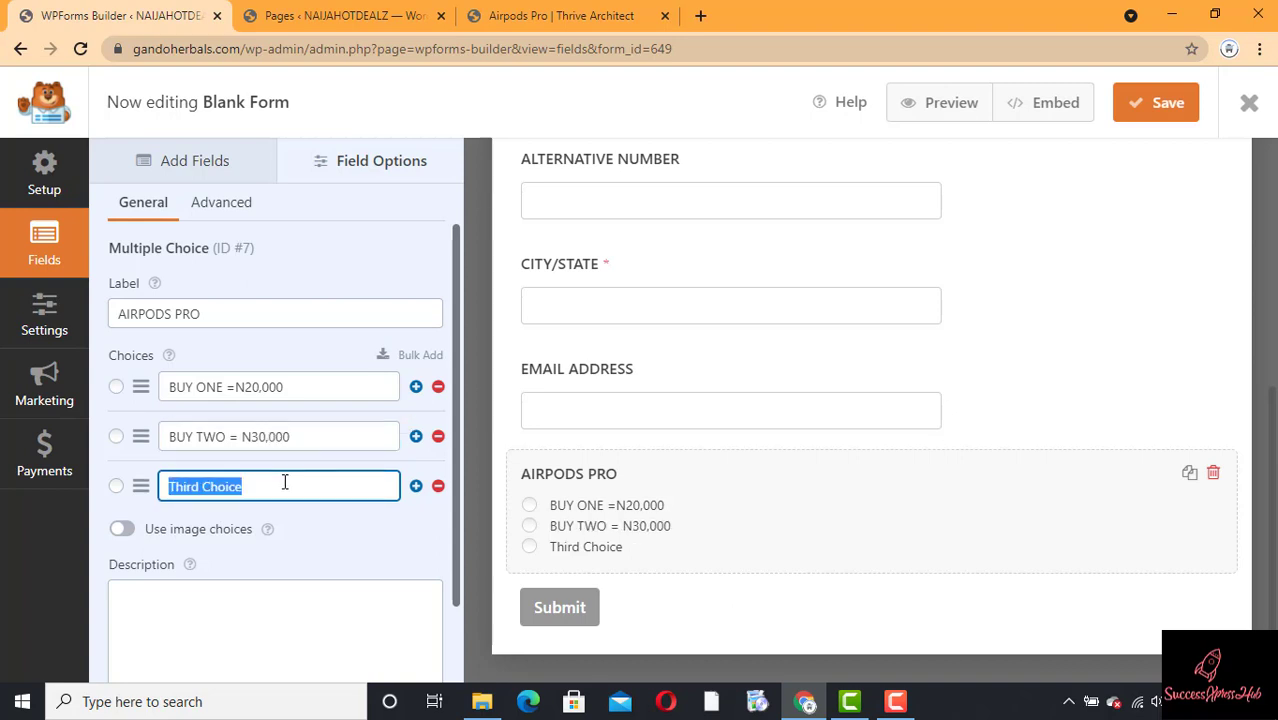
text(BUY)
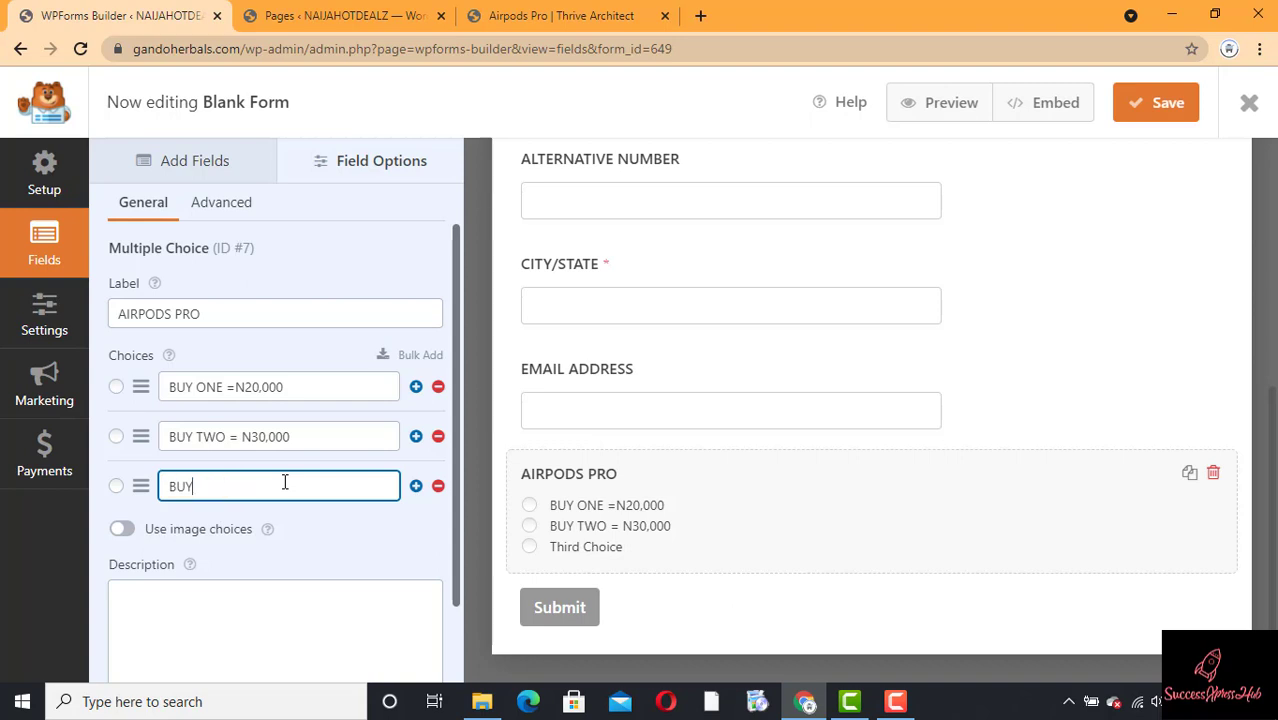
text( THREE = N50,000)
Step: Make the AIRPODS PRO question required and save the form
scroll(458, 464, down, 2)
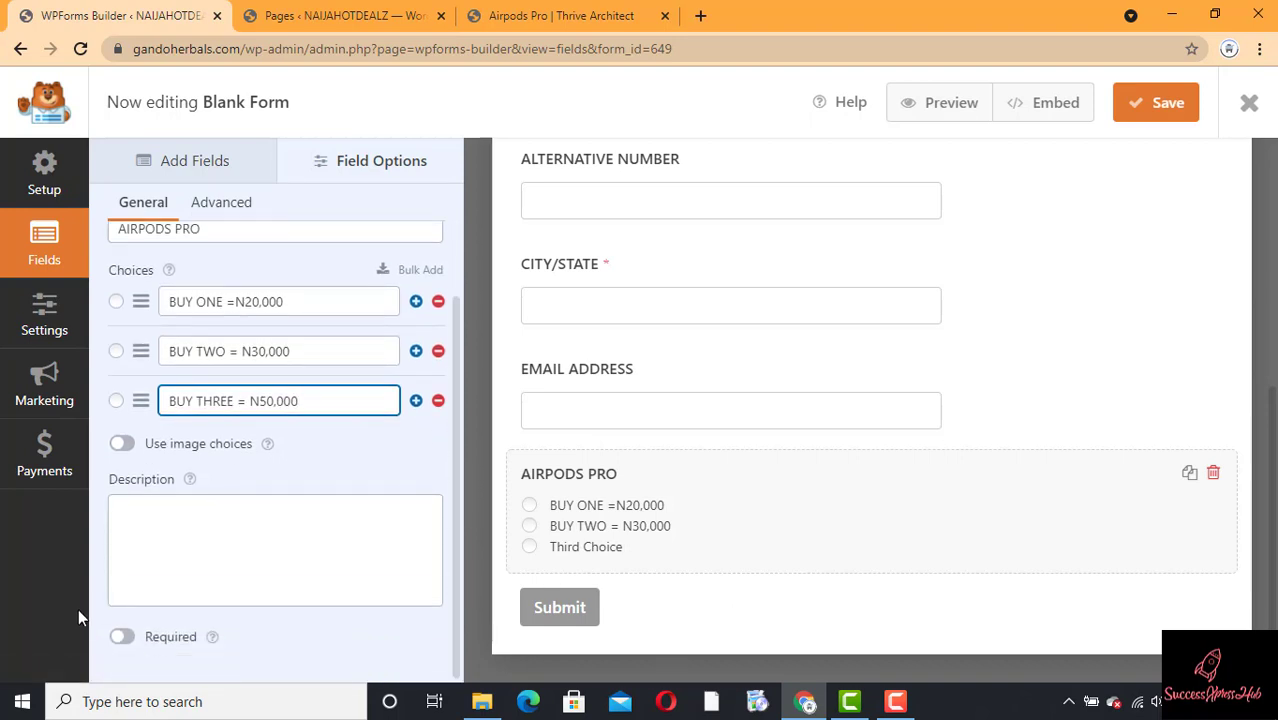
click(121, 638)
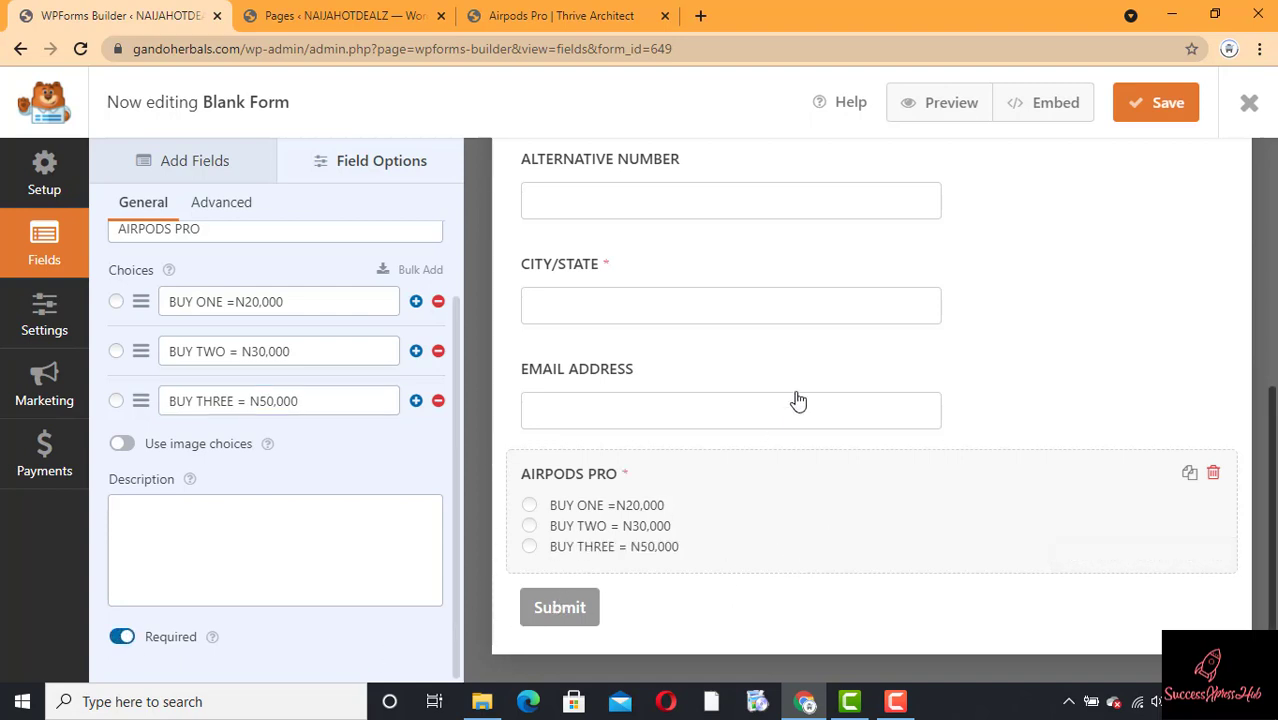
click(1137, 118)
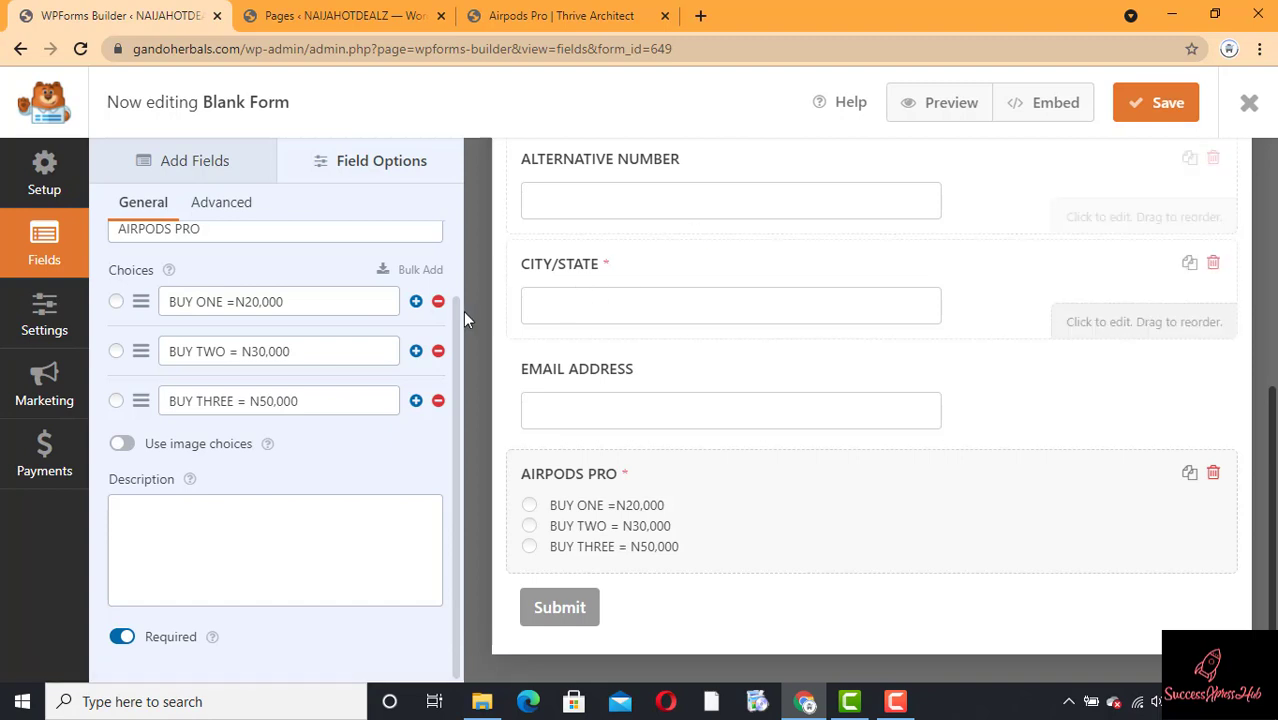
Step: Review the form fields from FULL NAME down, then open the form's General settings
drag(459, 298, 455, 186)
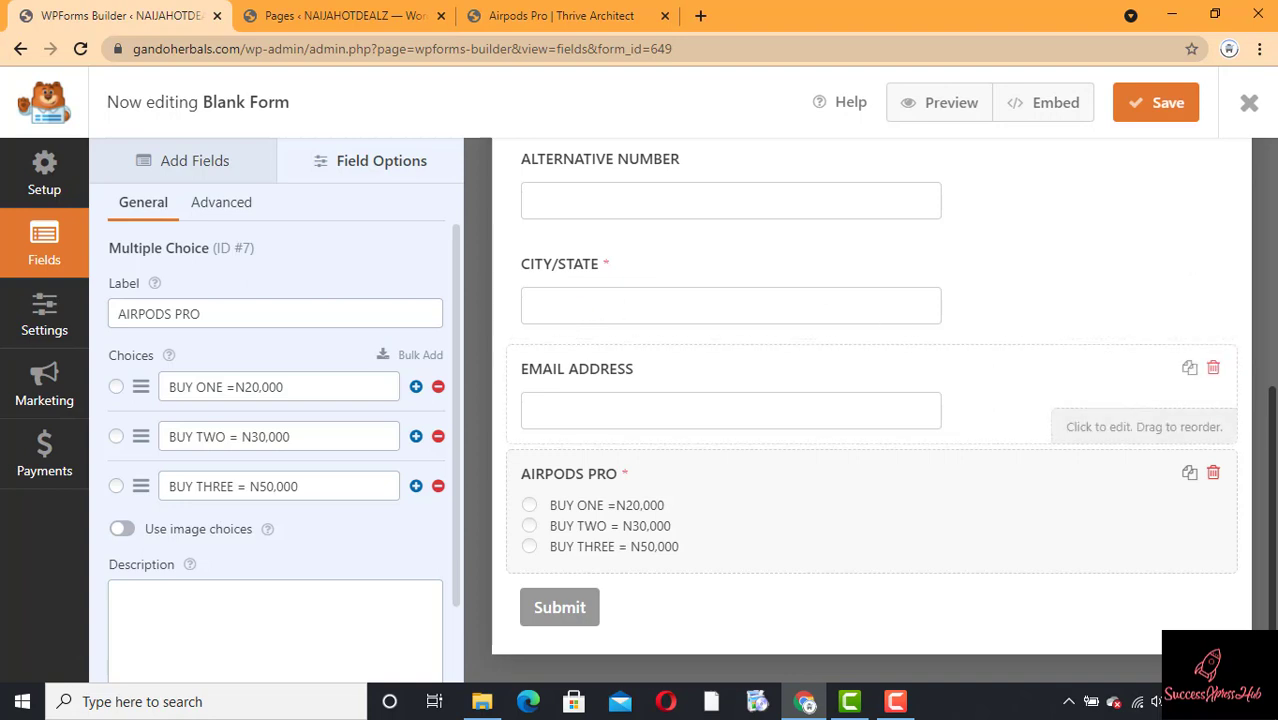
drag(1274, 400, 1274, 212)
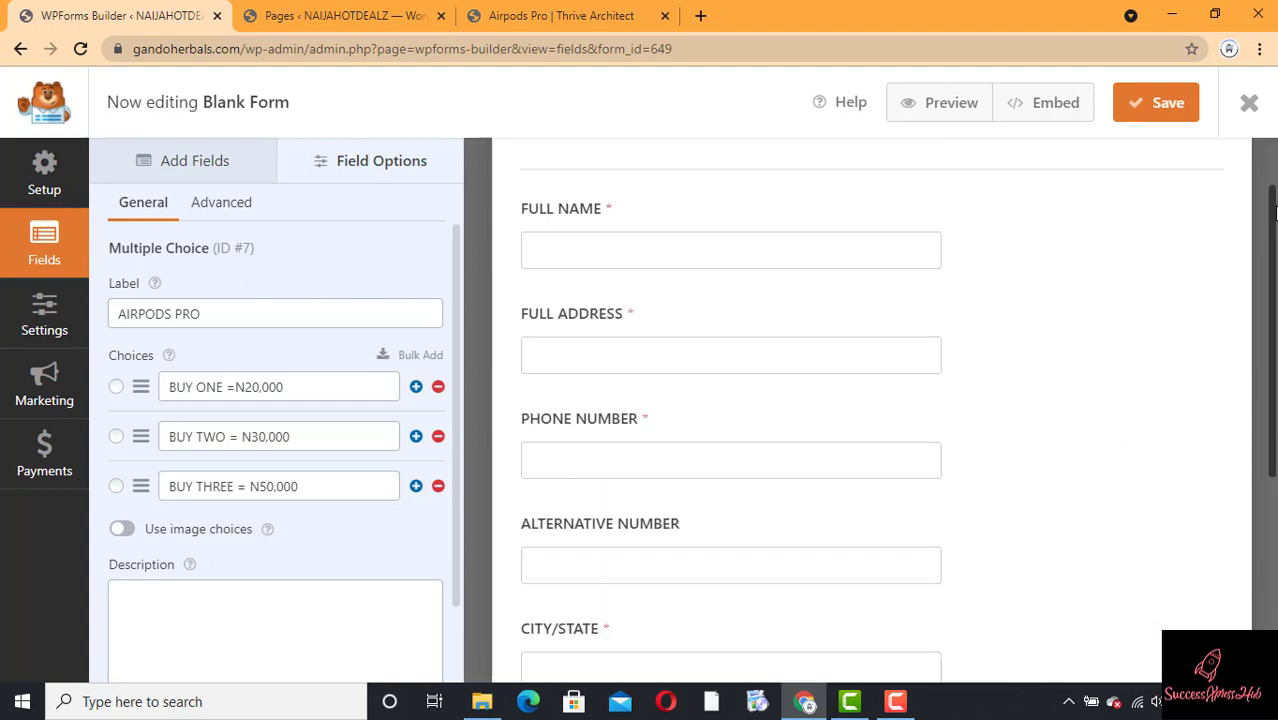
click(355, 165)
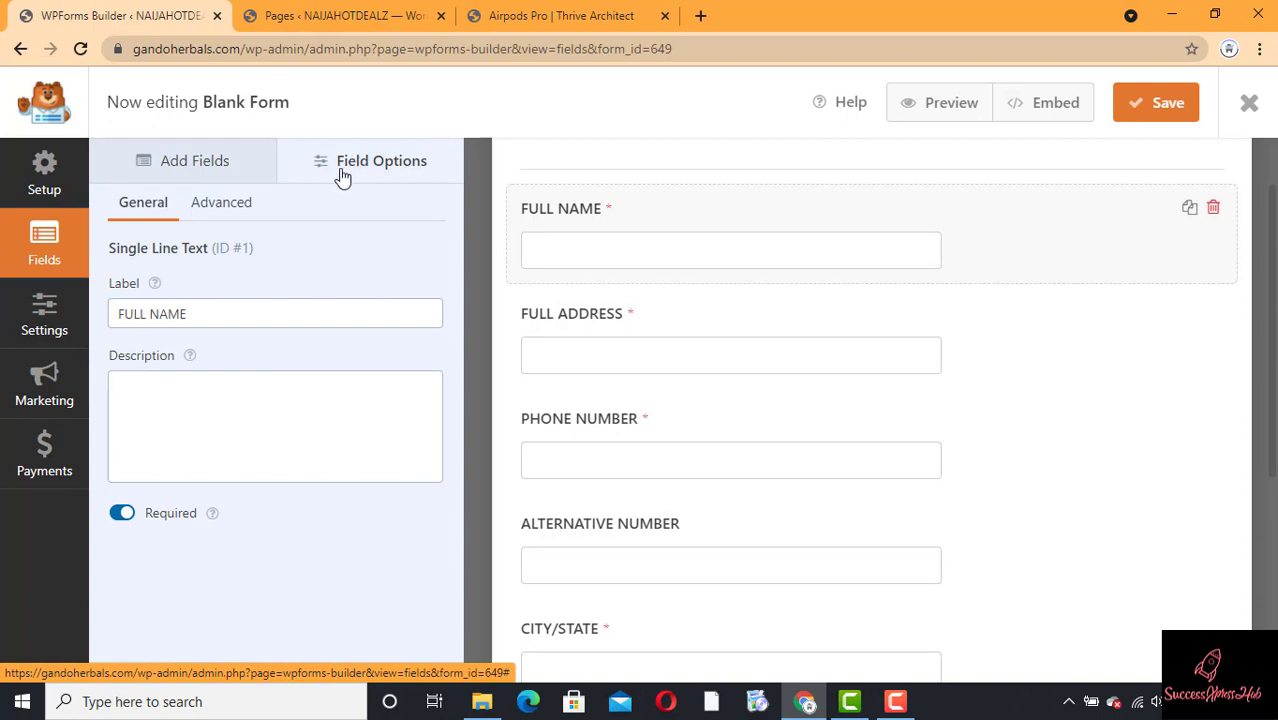
click(208, 170)
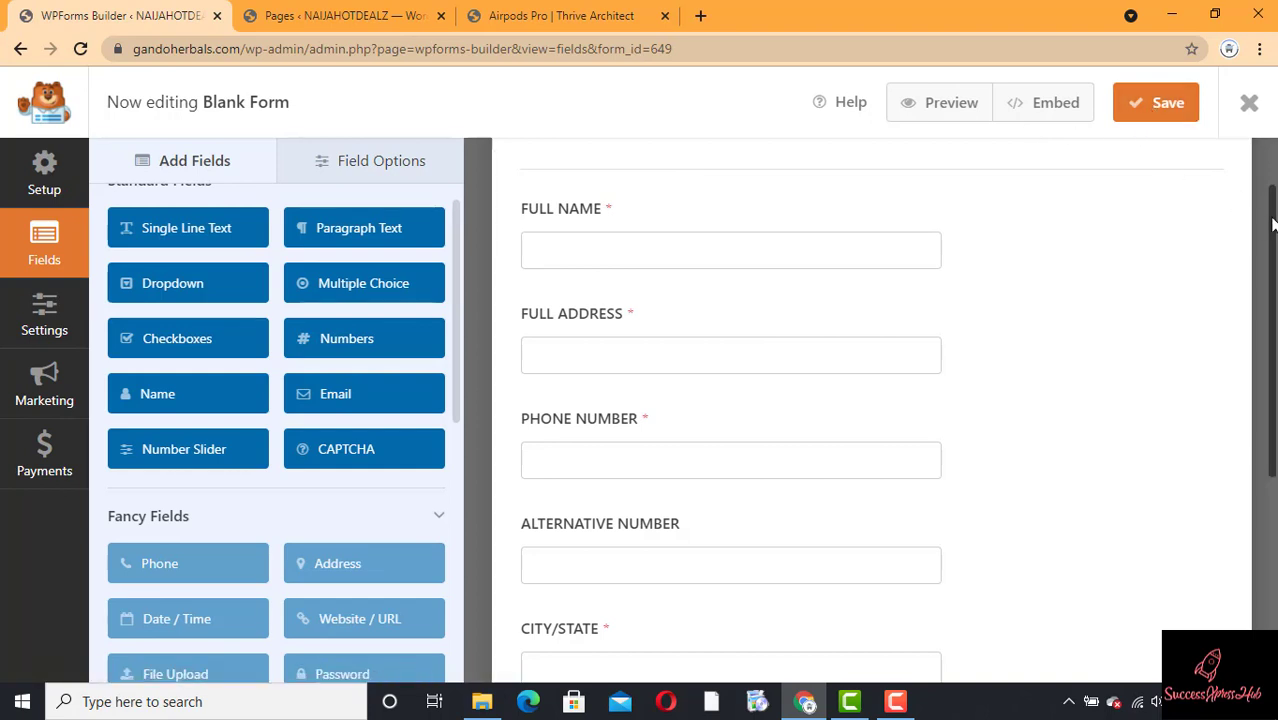
drag(1266, 225, 1266, 425)
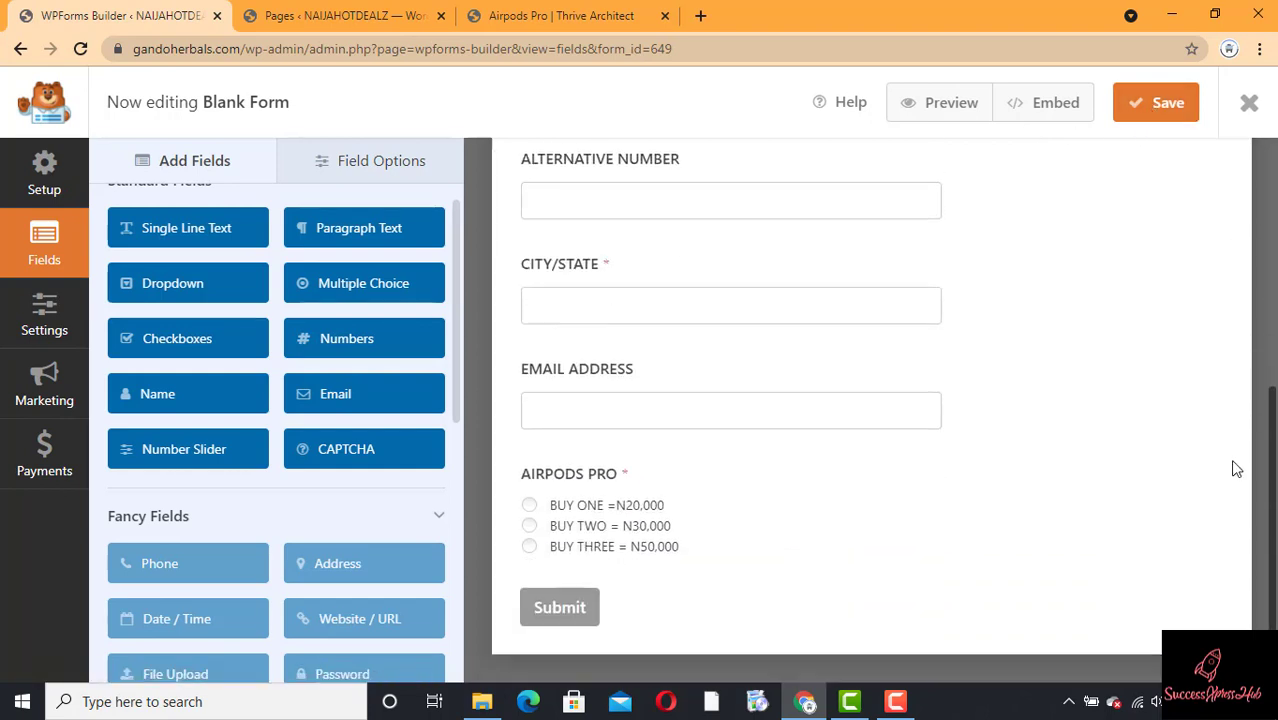
click(579, 618)
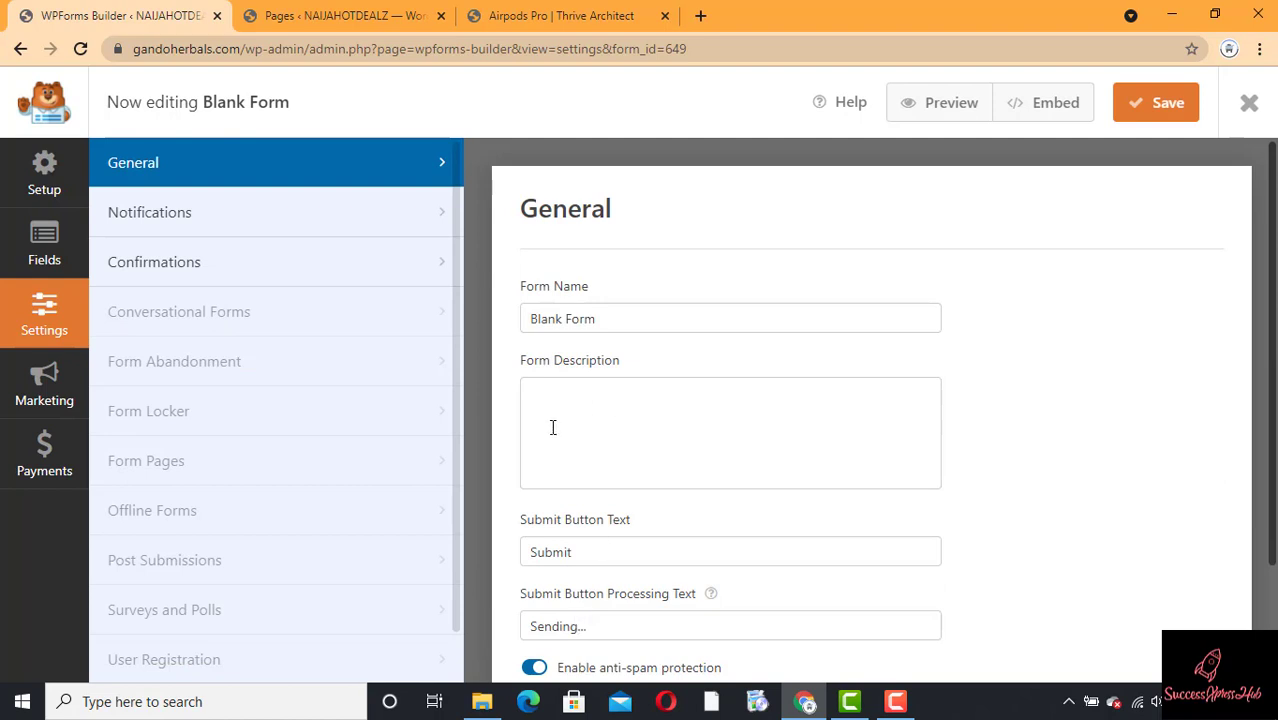
Step: Rename the form to AIRPODS PRO in the General settings
click(653, 319)
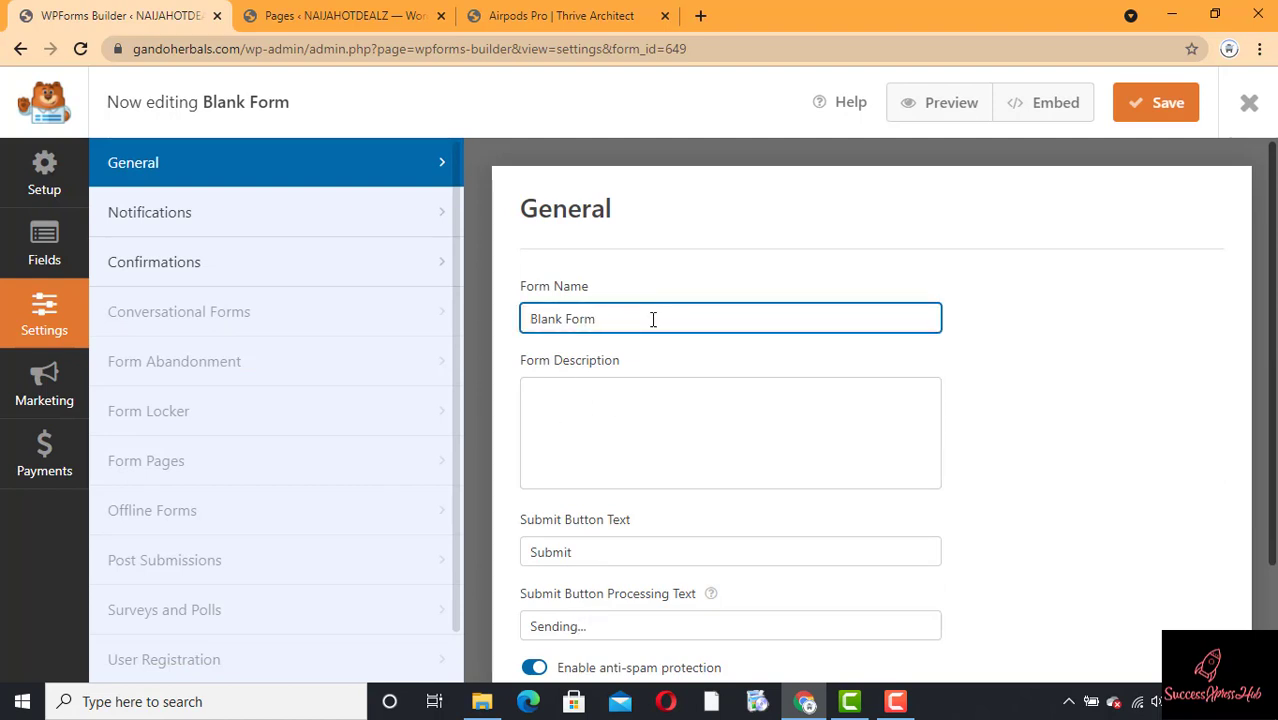
key(ctrl+a)
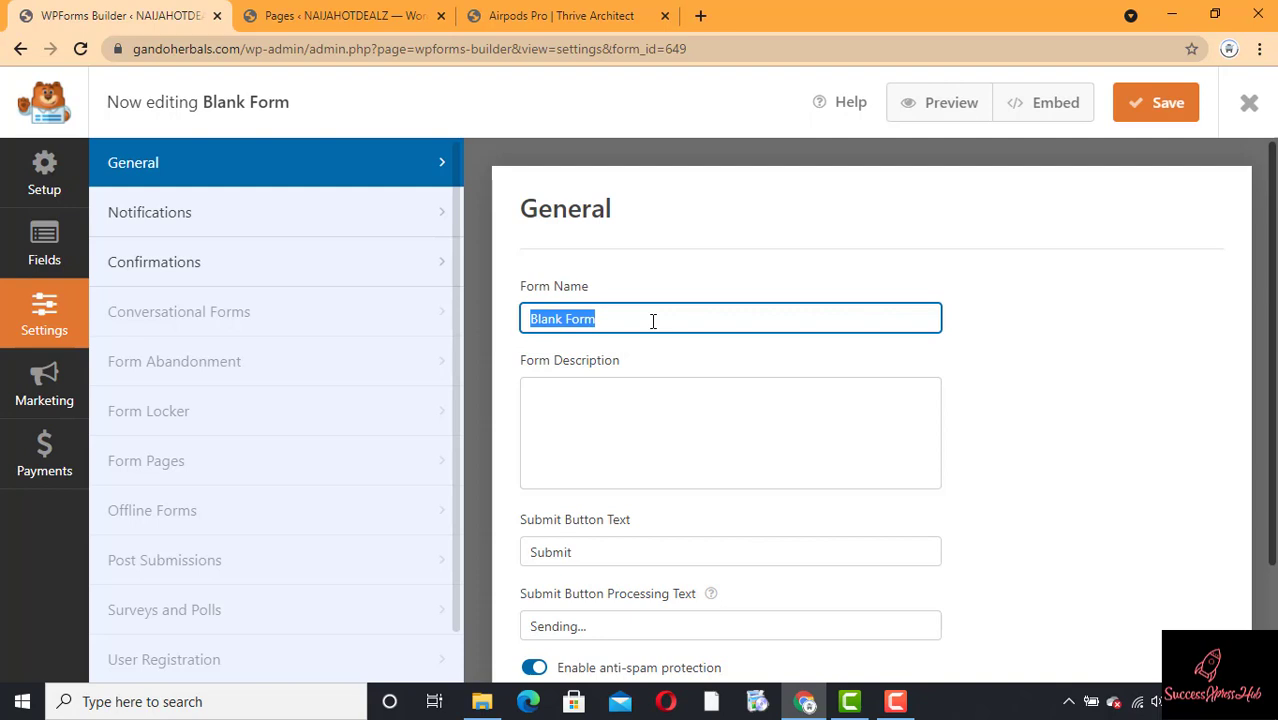
text(AIPRI)
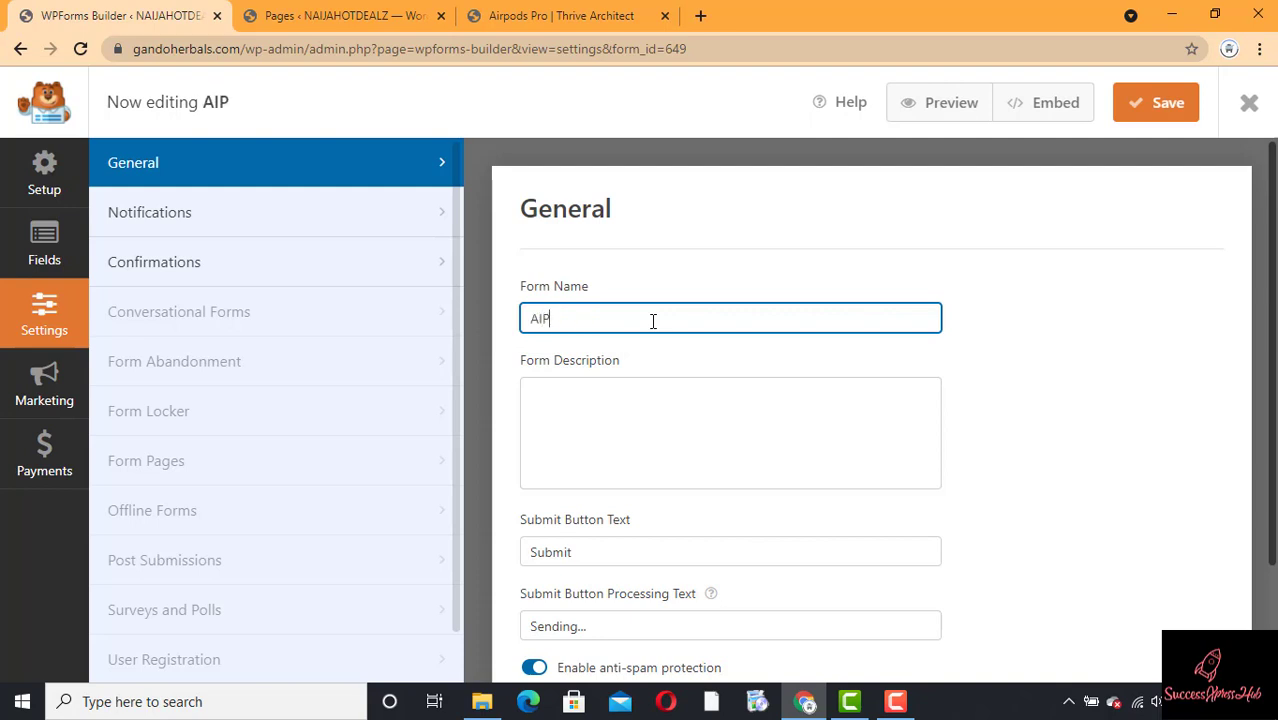
key(BackSpace)
text(ORD)
key(BackSpace)
key(BackSpace)
key(BackSpace)
key(BackSpace)
text(RPODS PRO)
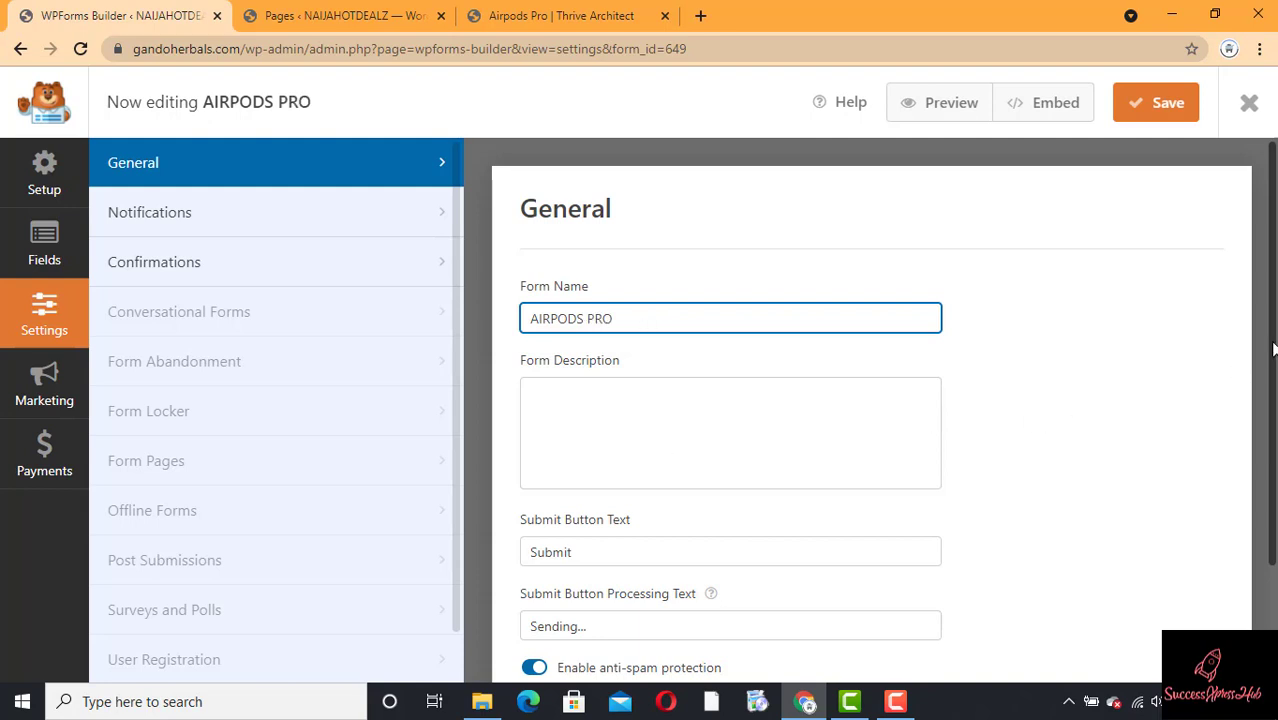
drag(1272, 348, 1258, 403)
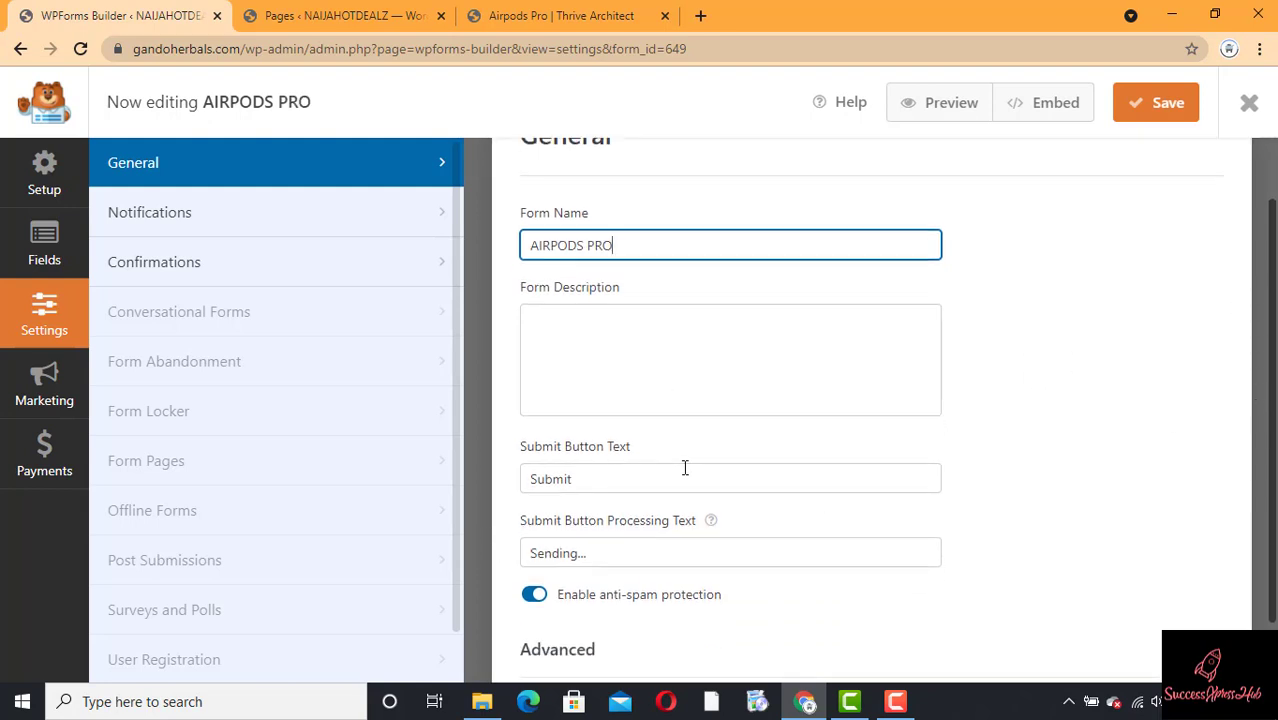
Step: Change the submit button text to START MY ORDER
click(587, 480)
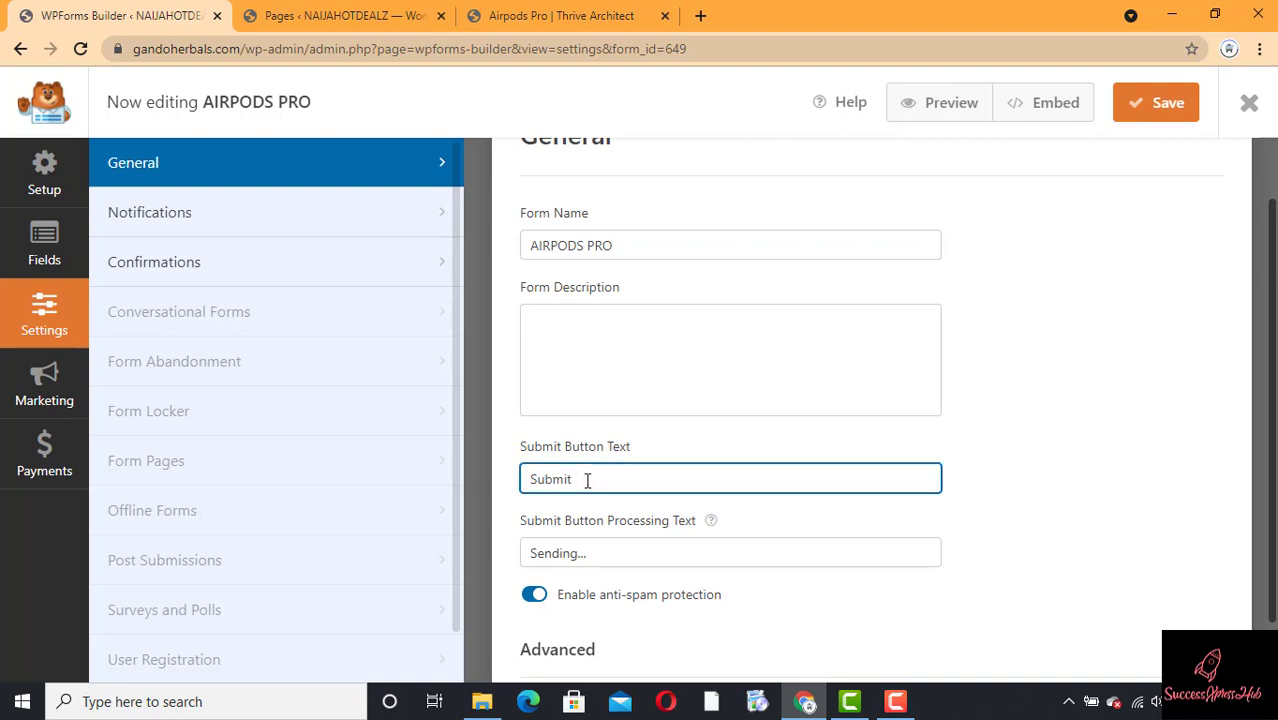
double_click(587, 480)
text(s)
key(BackSpace)
text(STATE)
text(RT MYB)
text(ORDER)
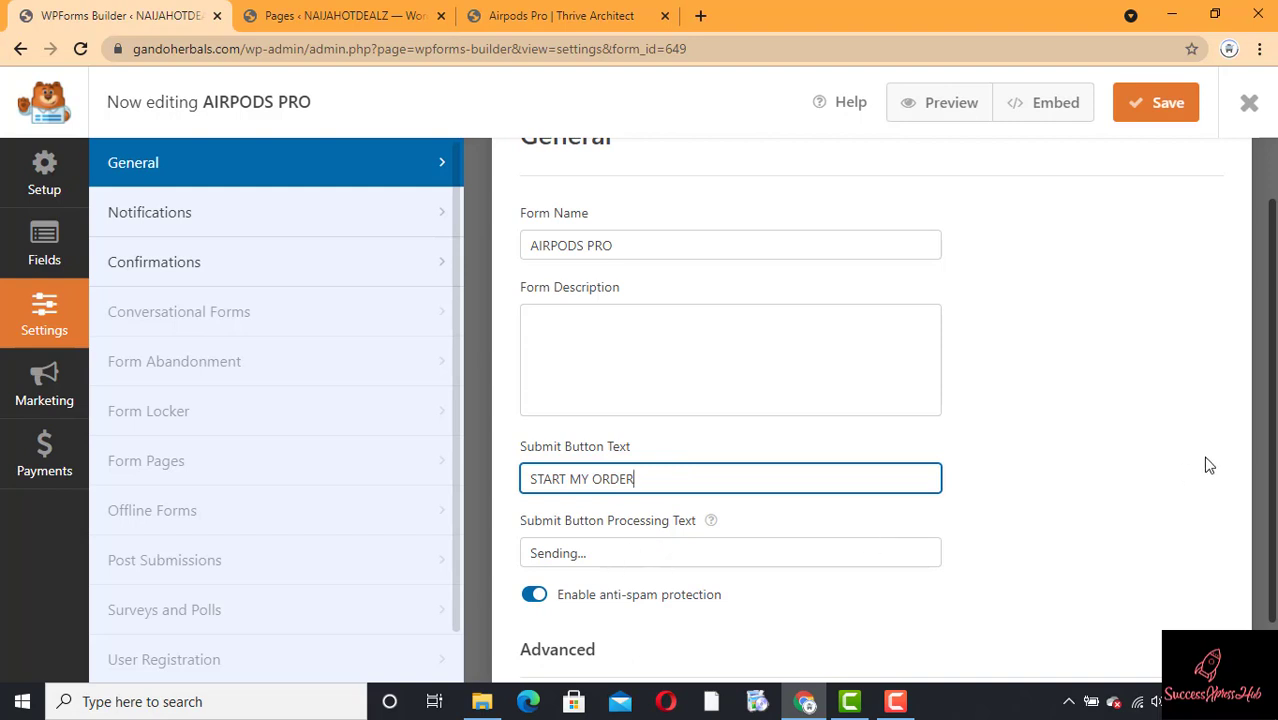
scroll(1273, 418, down, 1)
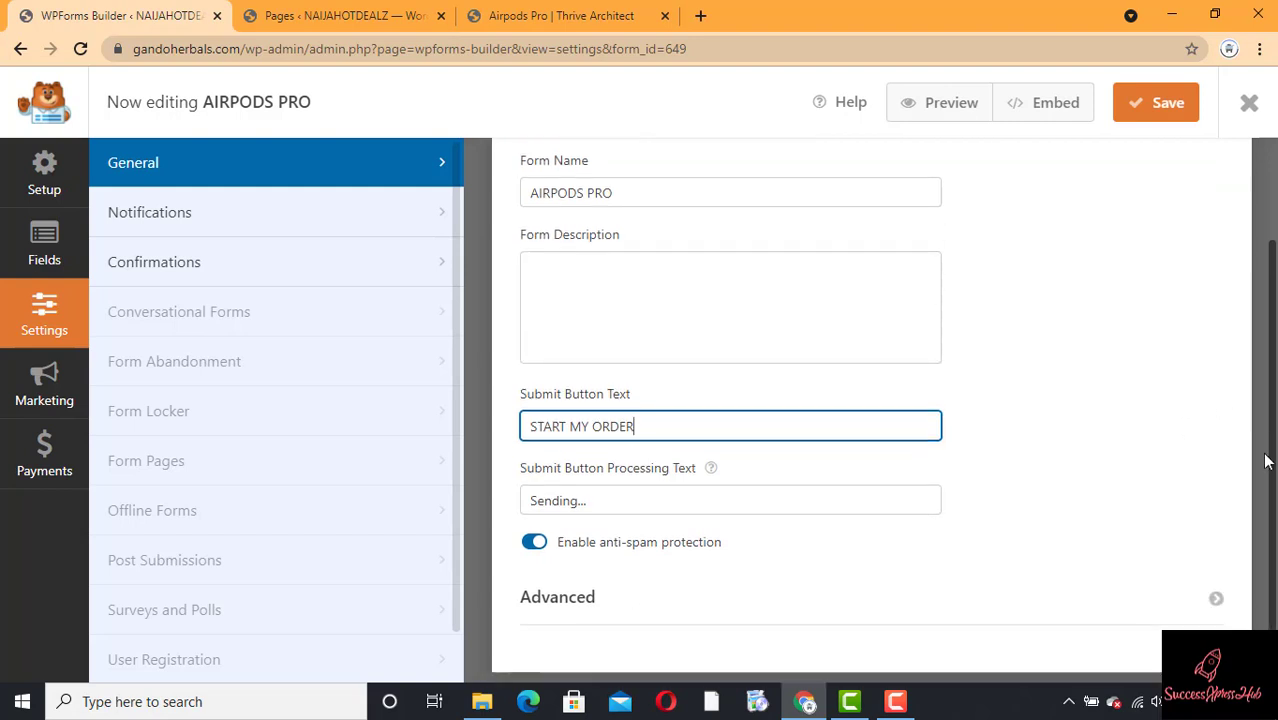
Step: Set the default confirmation type to Go to URL (Redirect), then switch to the WordPress Pages list
click(215, 227)
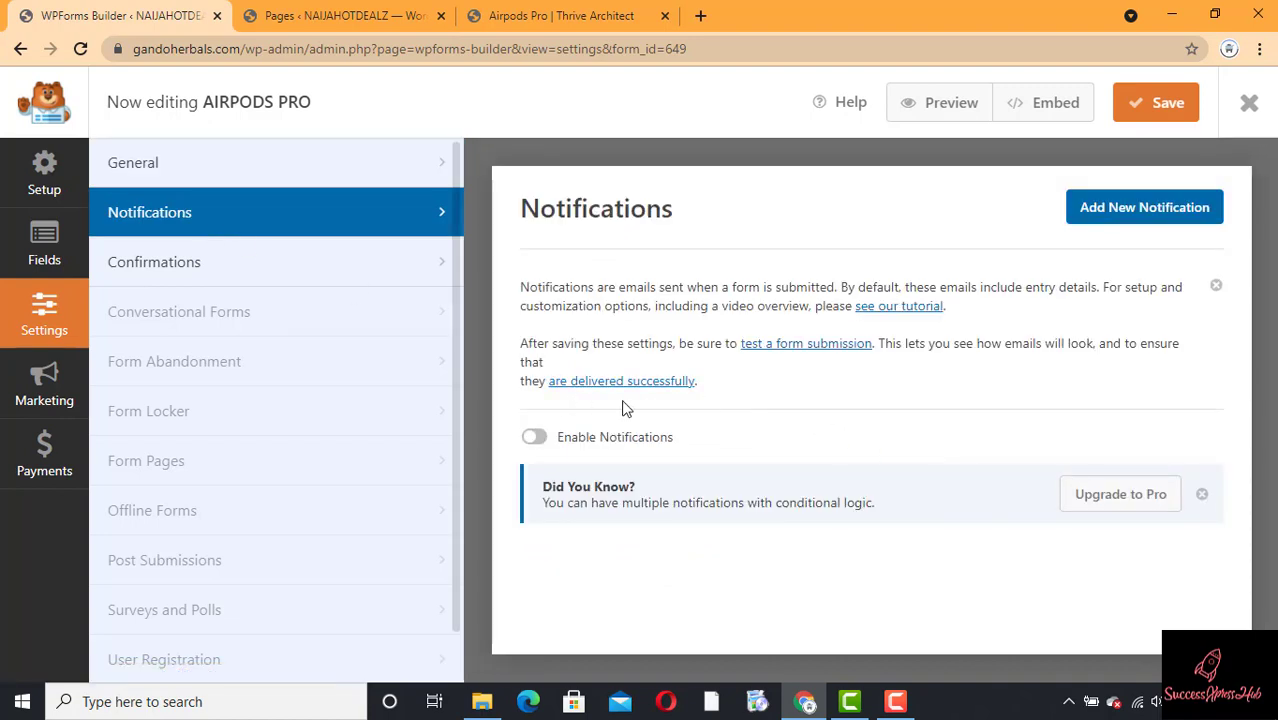
click(200, 279)
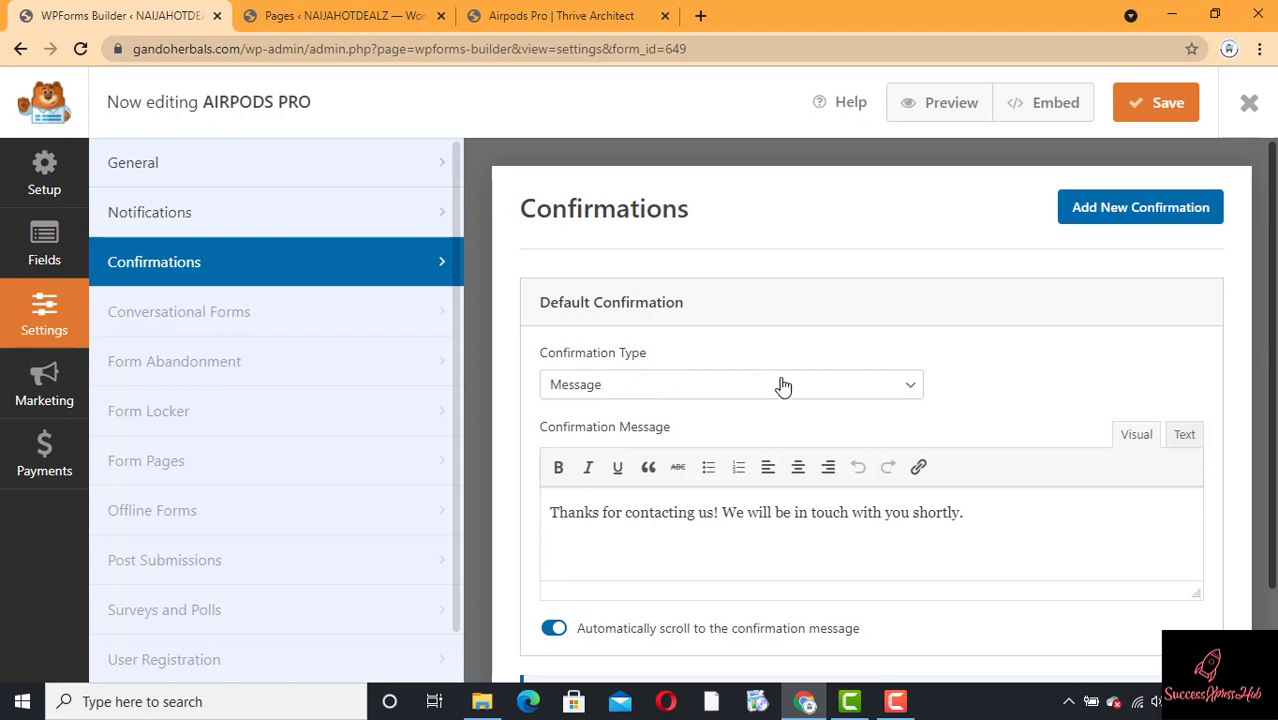
click(897, 396)
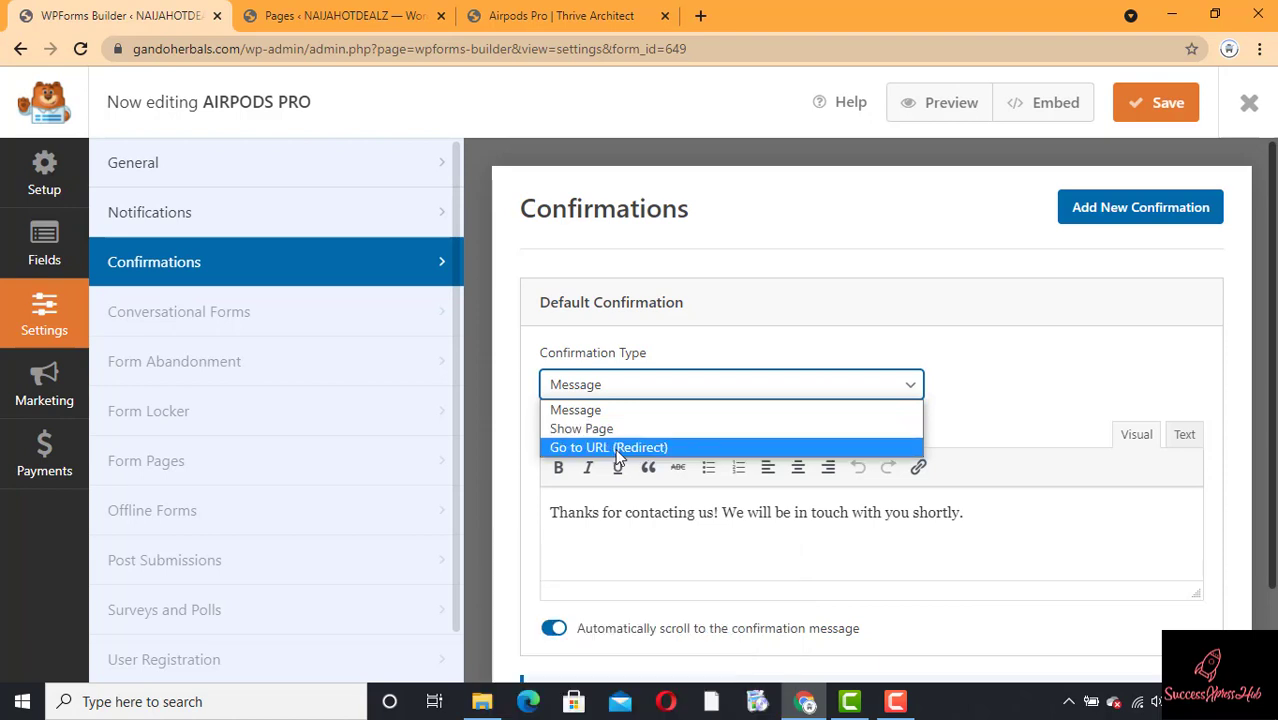
click(619, 449)
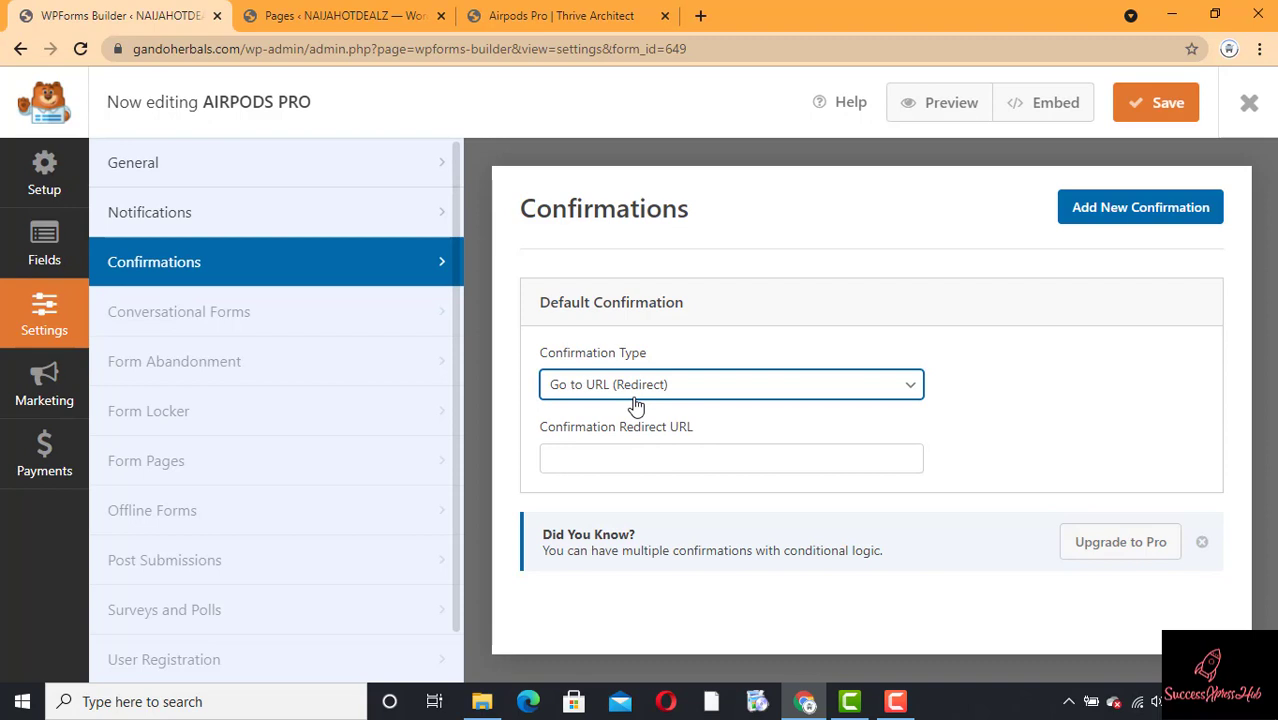
click(307, 12)
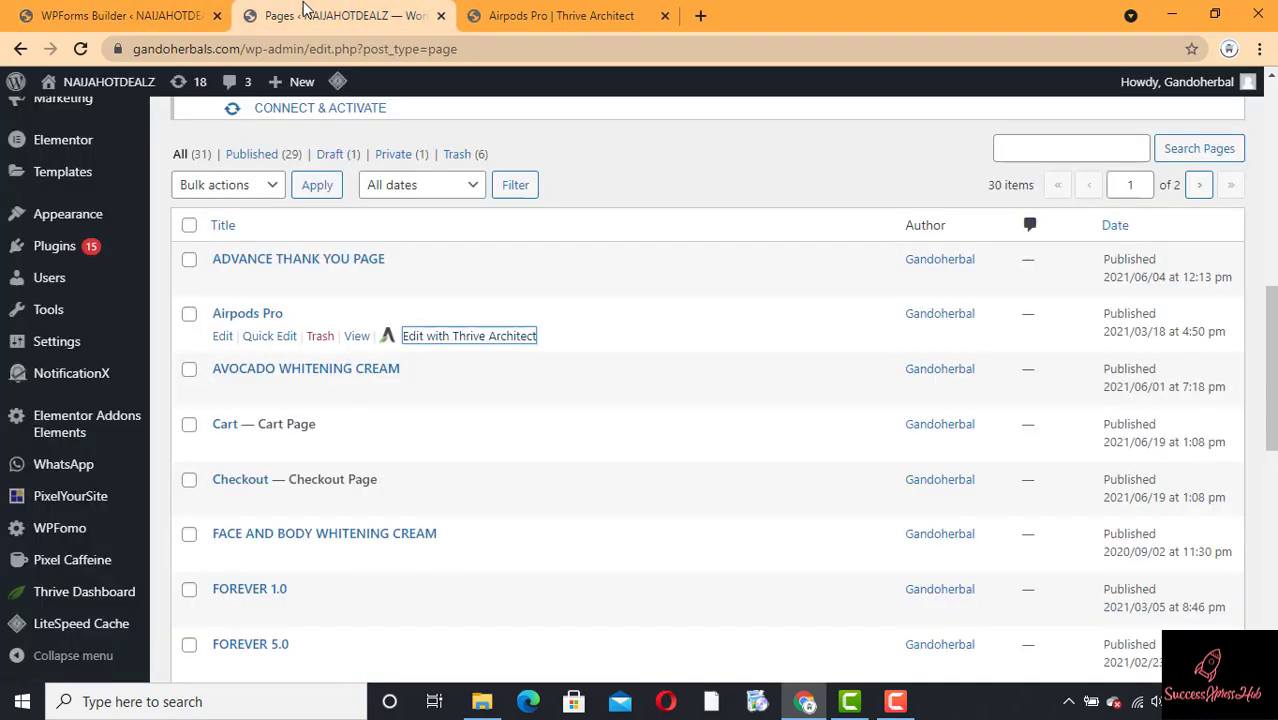
Step: Open gandoherbals.com in a new tab and go to the ADVANCE THANK YOU PAGE
click(630, 15)
click(701, 15)
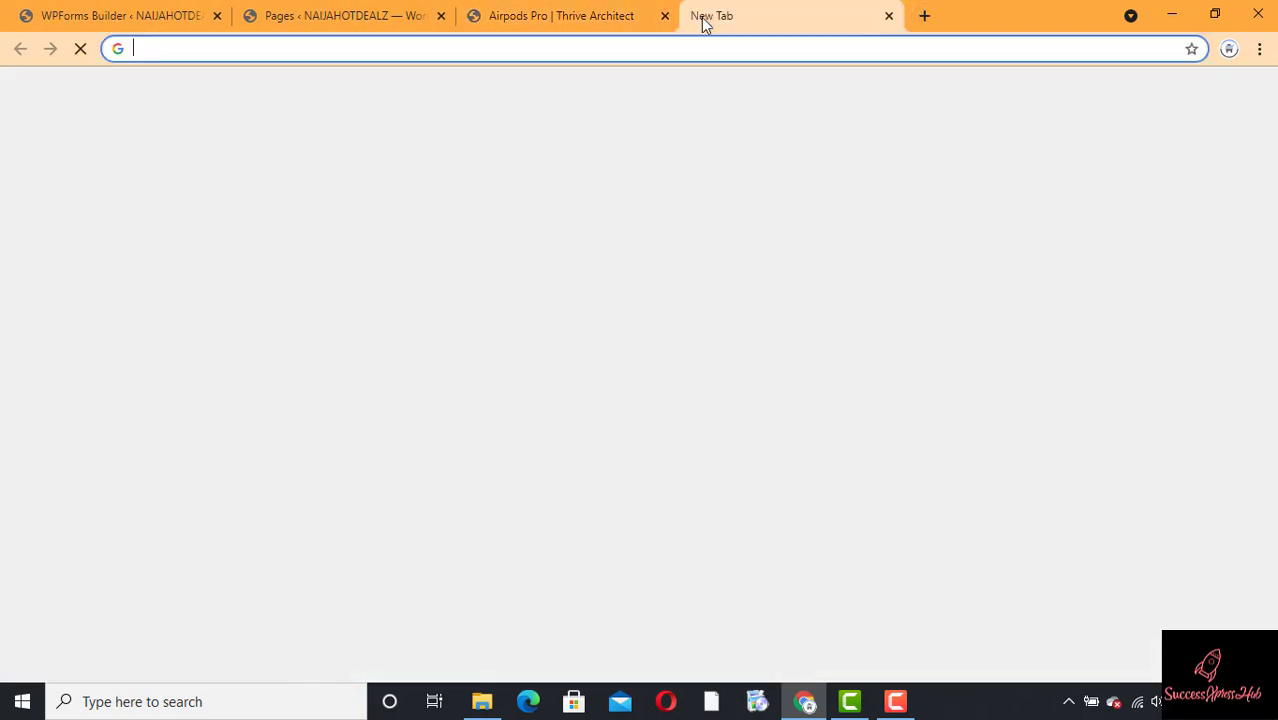
text(G)
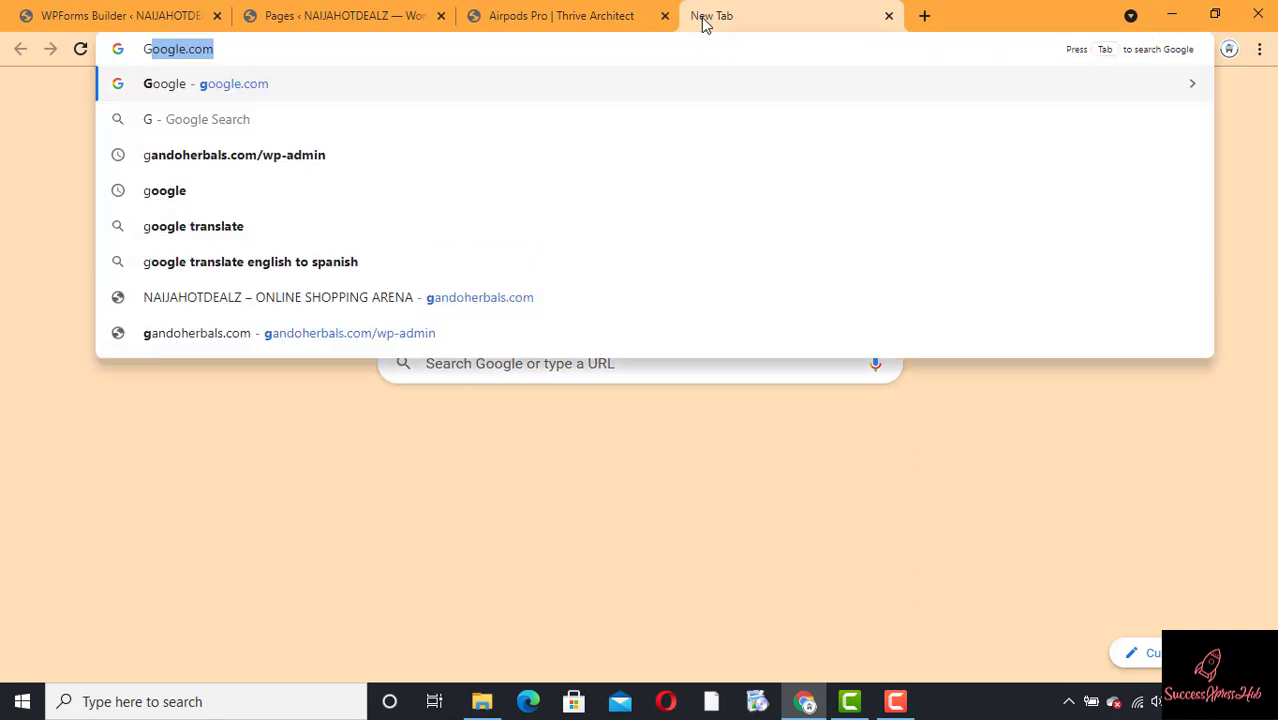
text(A)
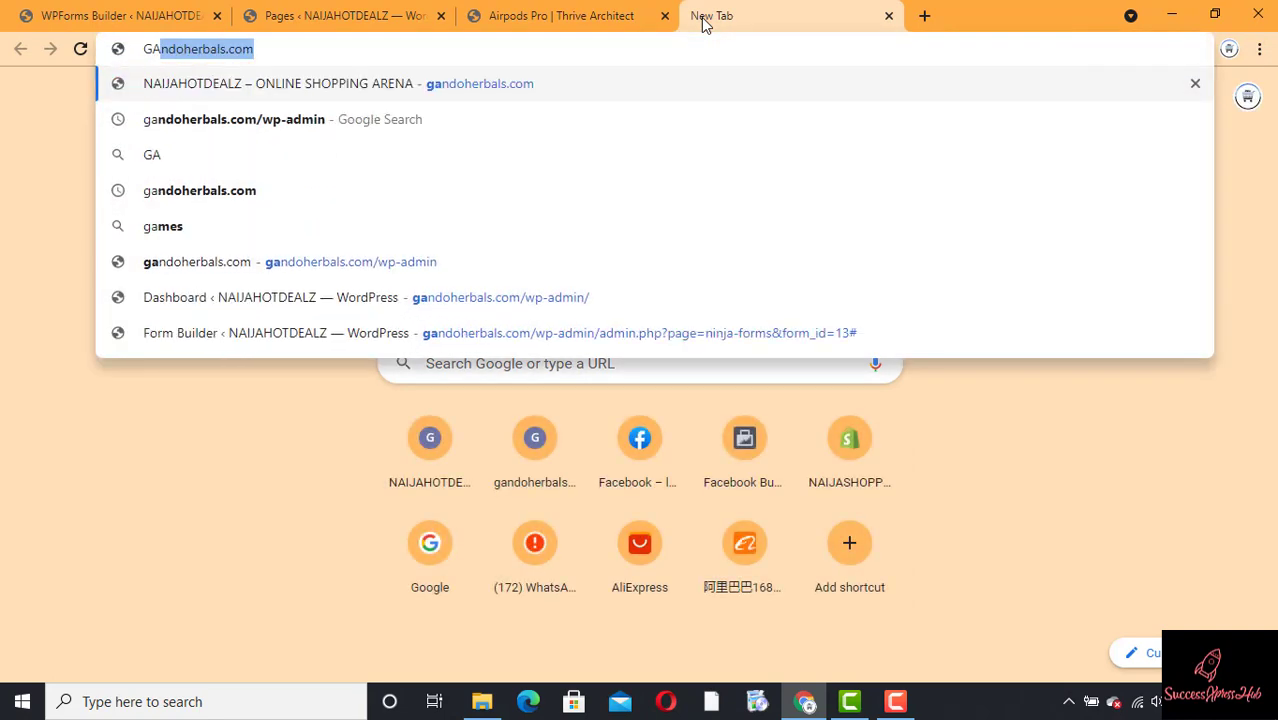
key(Return)
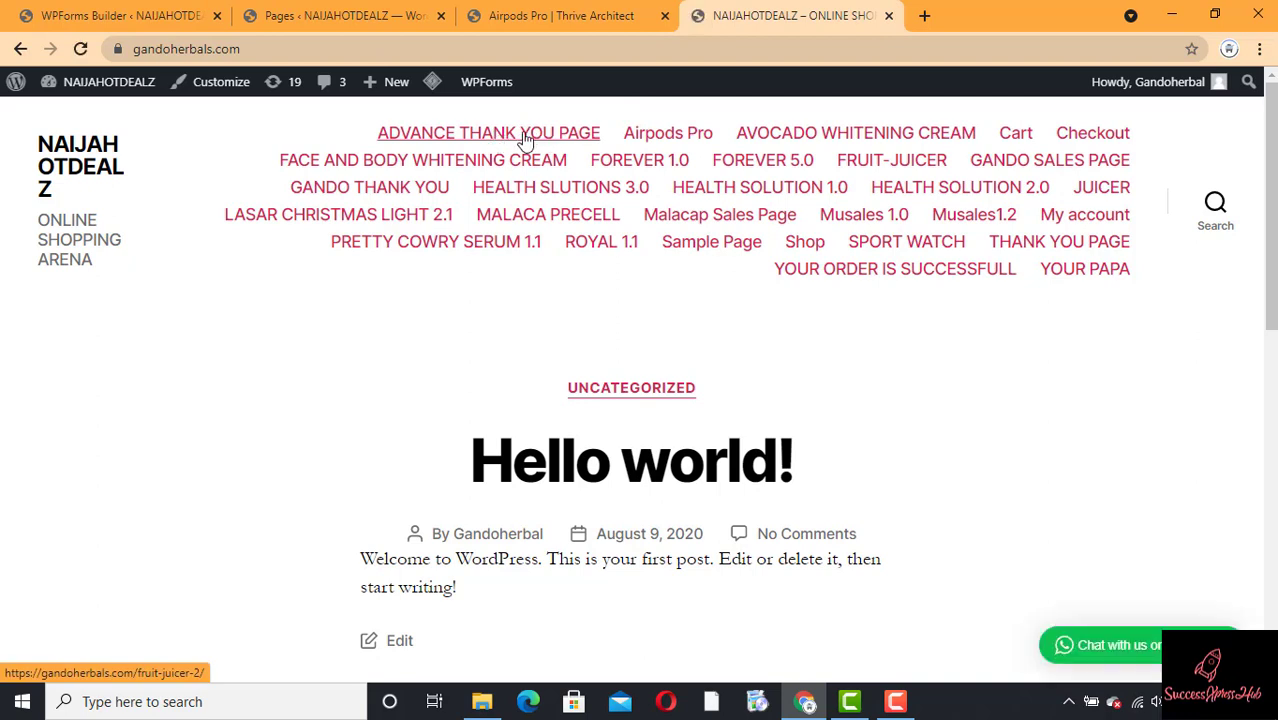
click(525, 140)
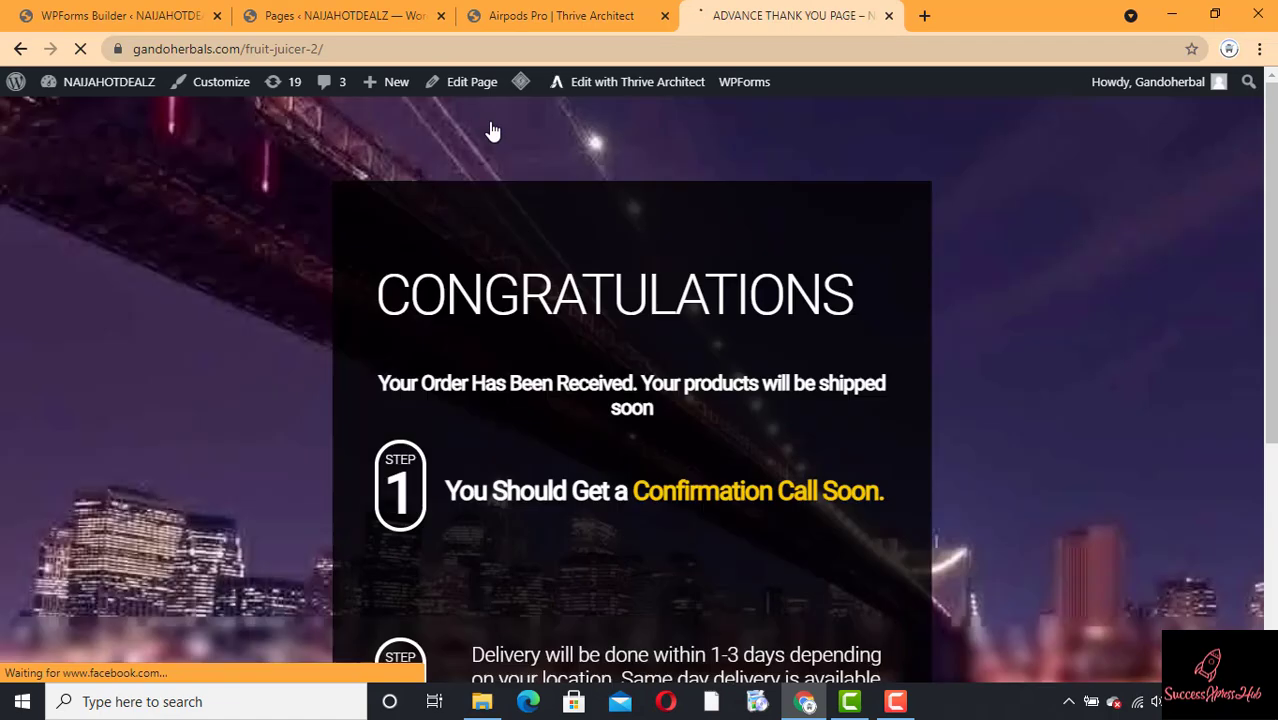
Step: Copy the thank-you page's URL and return to the WPForms confirmation settings
click(393, 49)
key(ctrl+c)
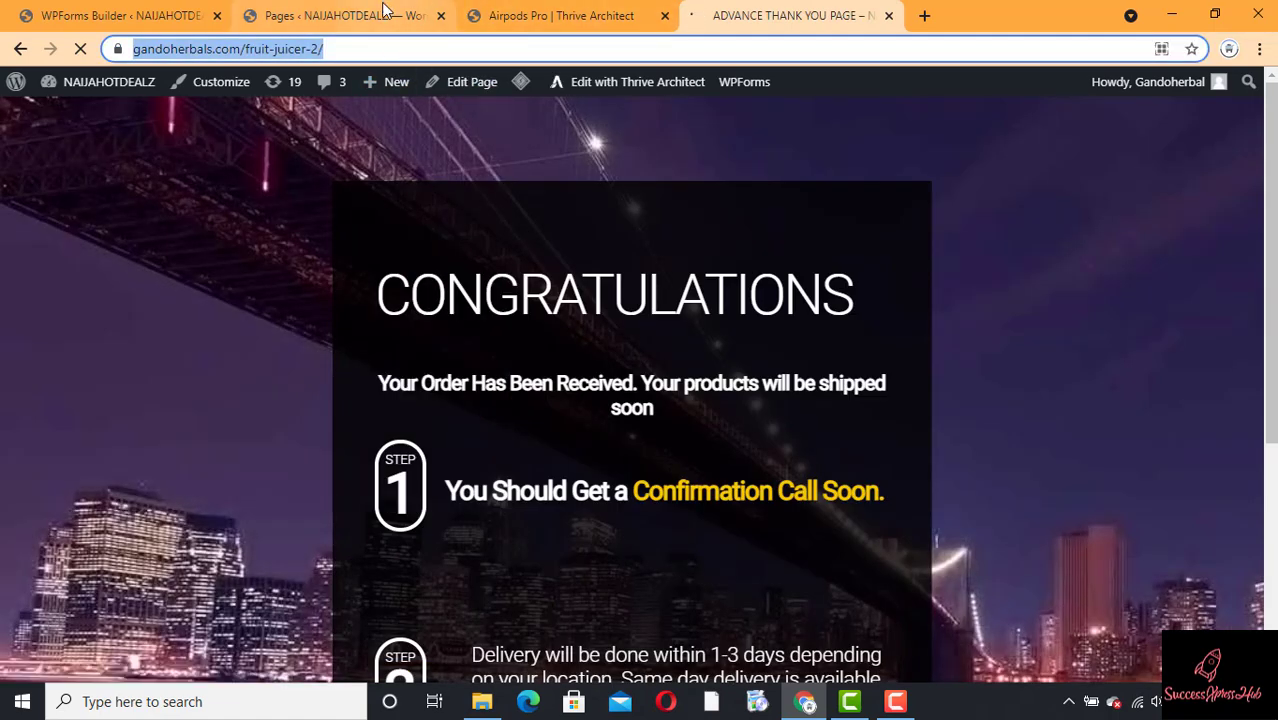
click(385, 12)
click(100, 14)
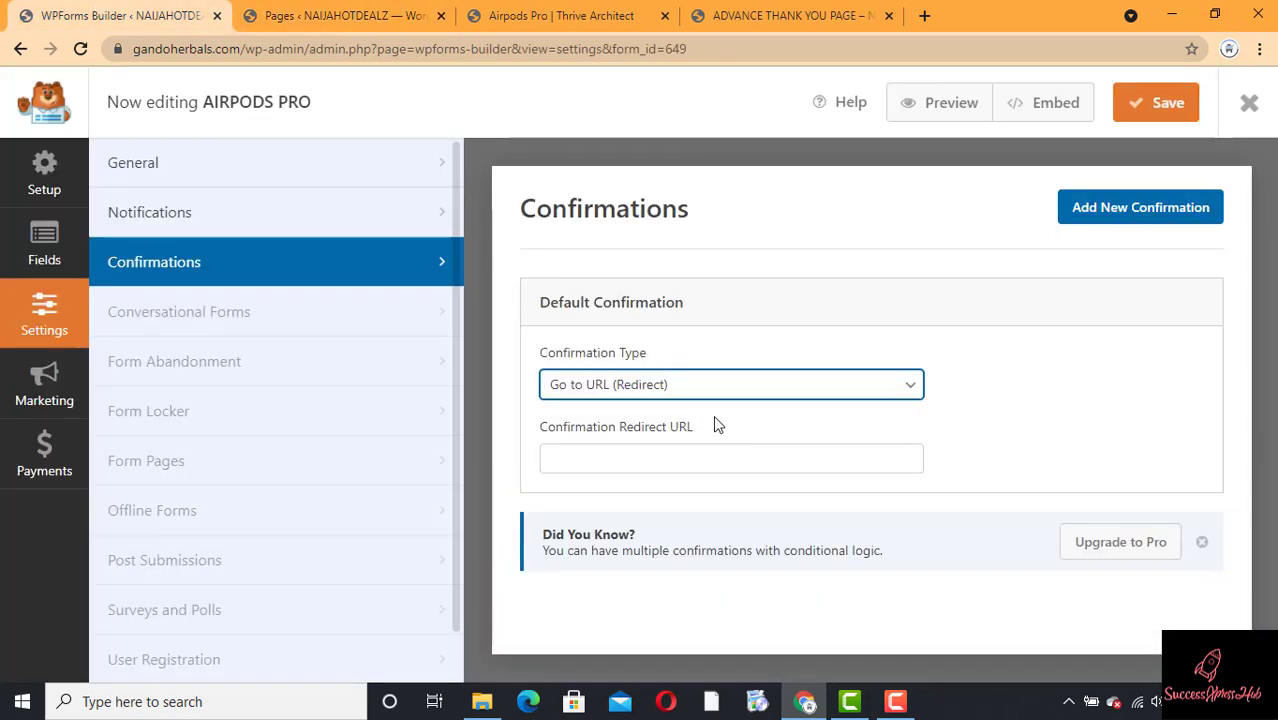
click(616, 459)
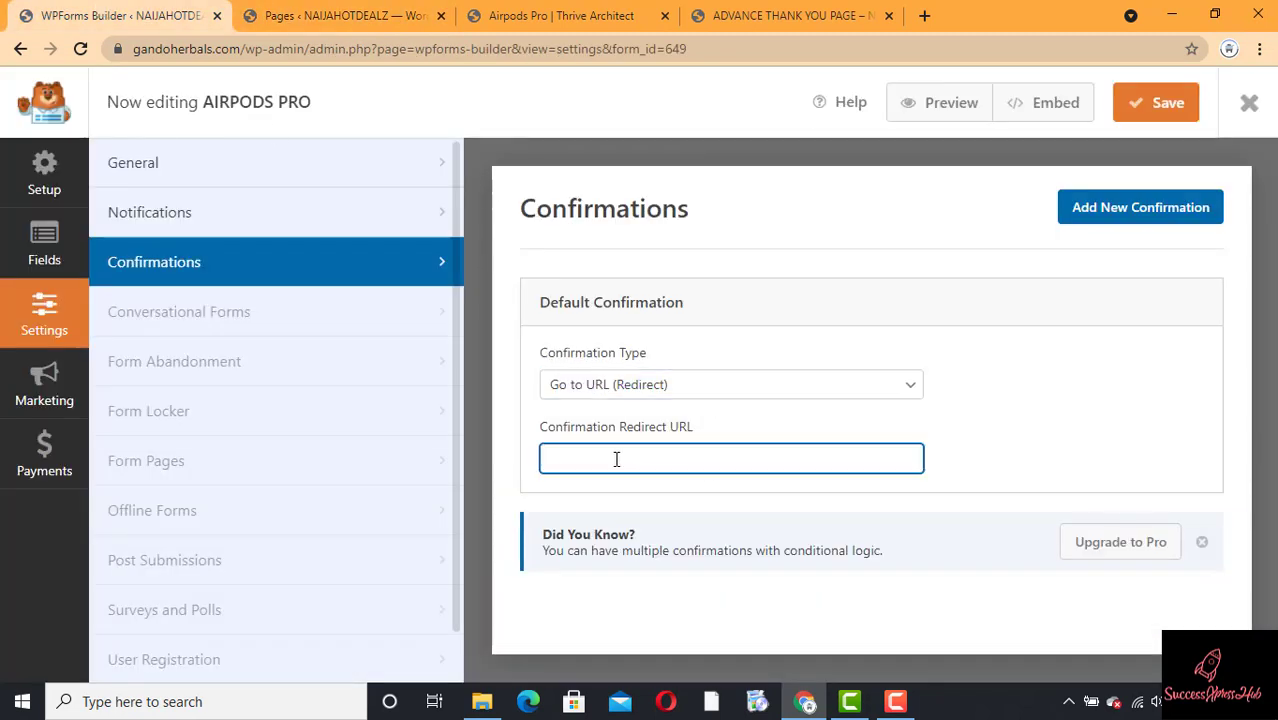
key(ctrl+v)
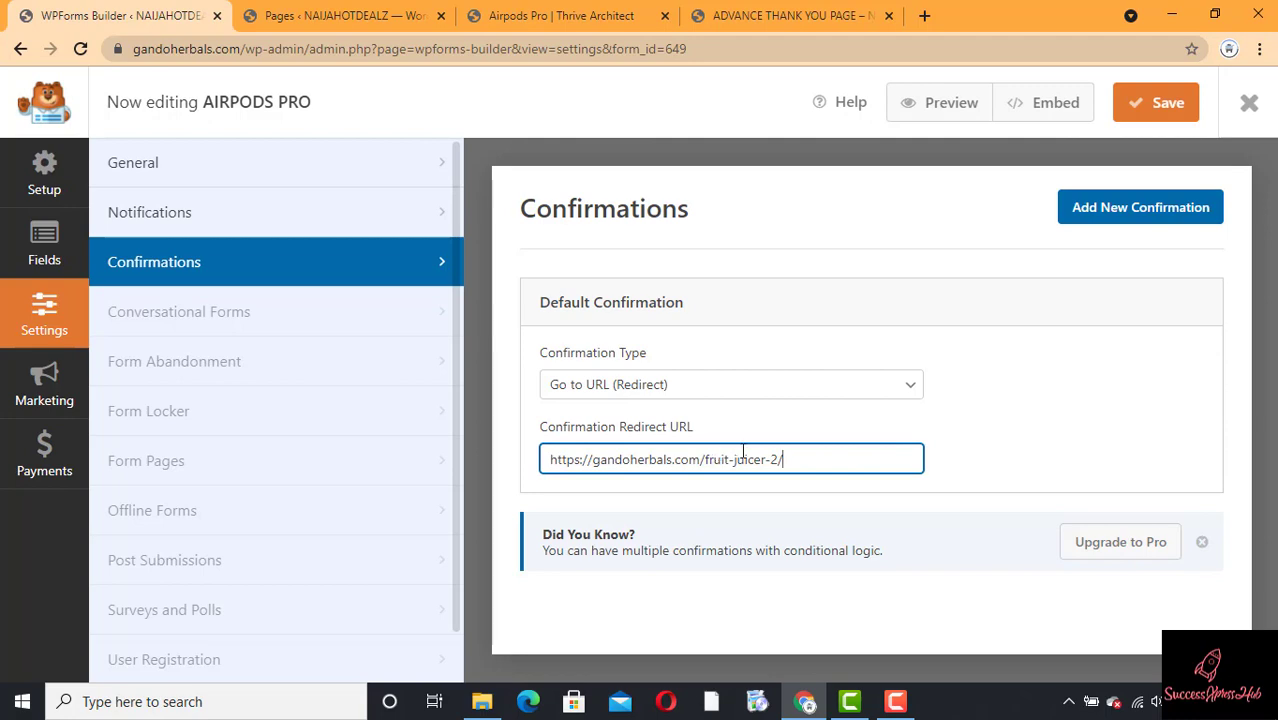
click(766, 12)
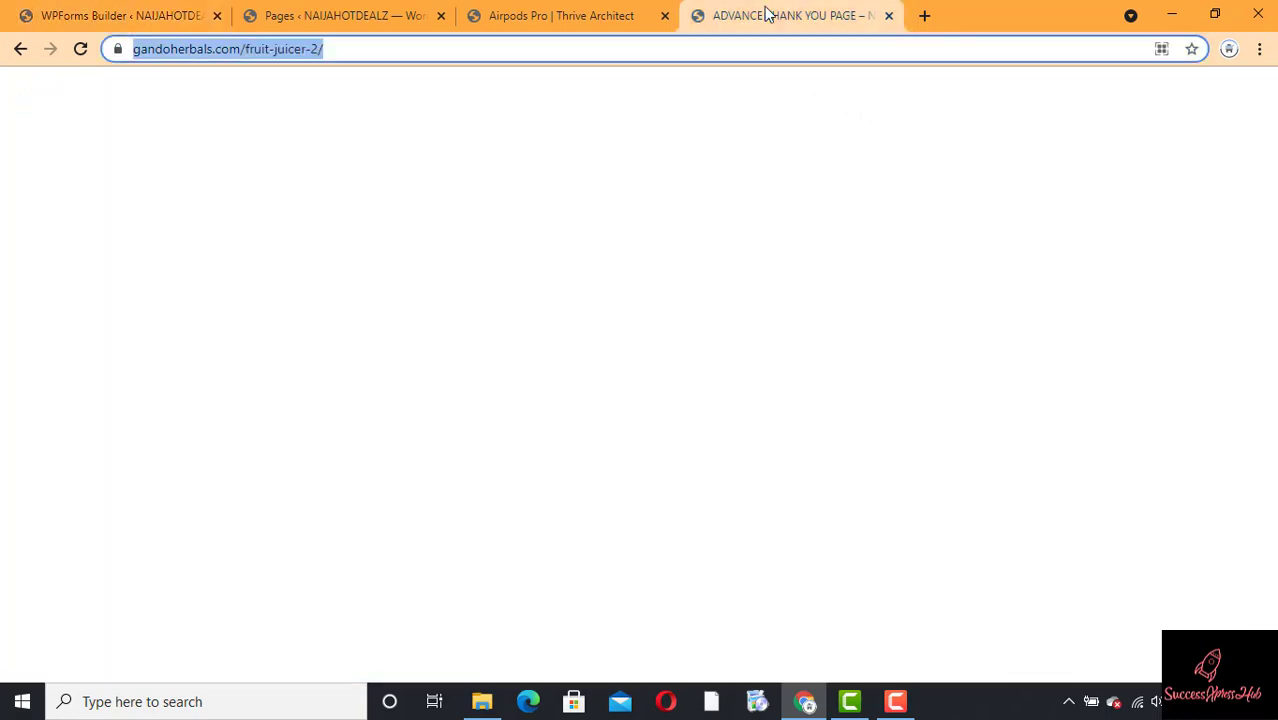
mouse_move(1276, 207)
mouse_down()
mouse_move(1273, 257)
mouse_move(1265, 225)
mouse_up()
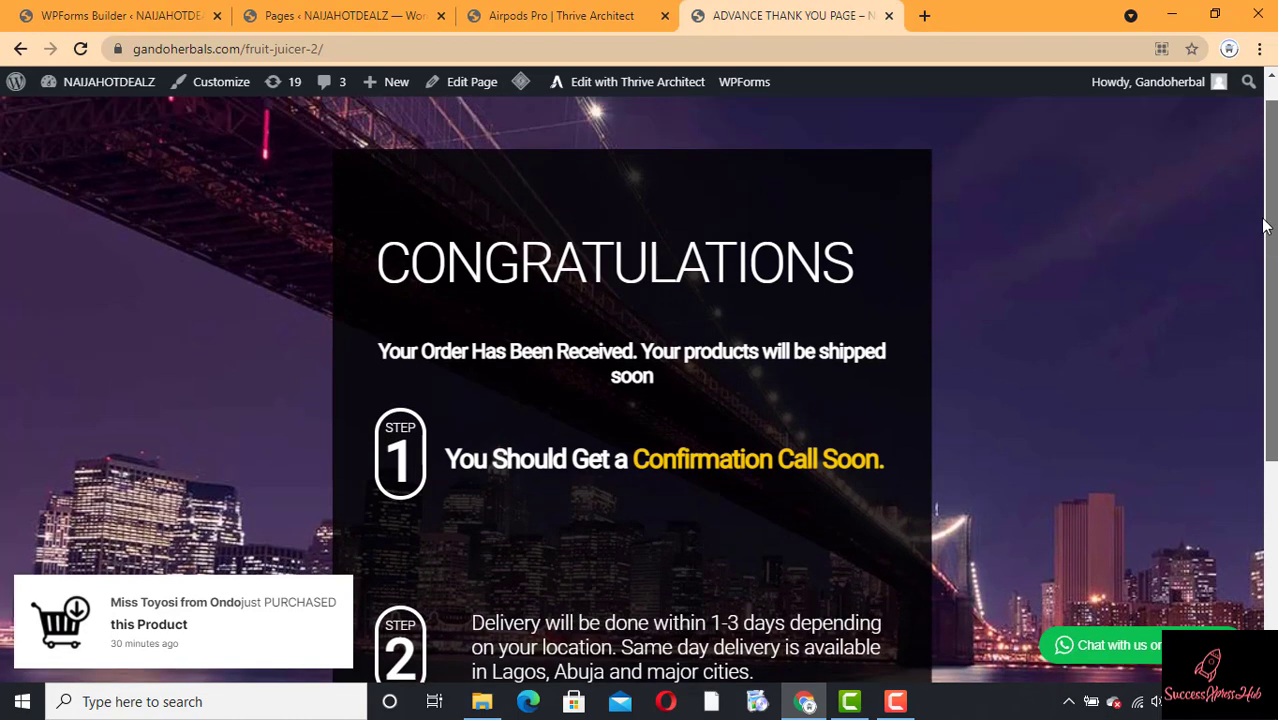
click(90, 20)
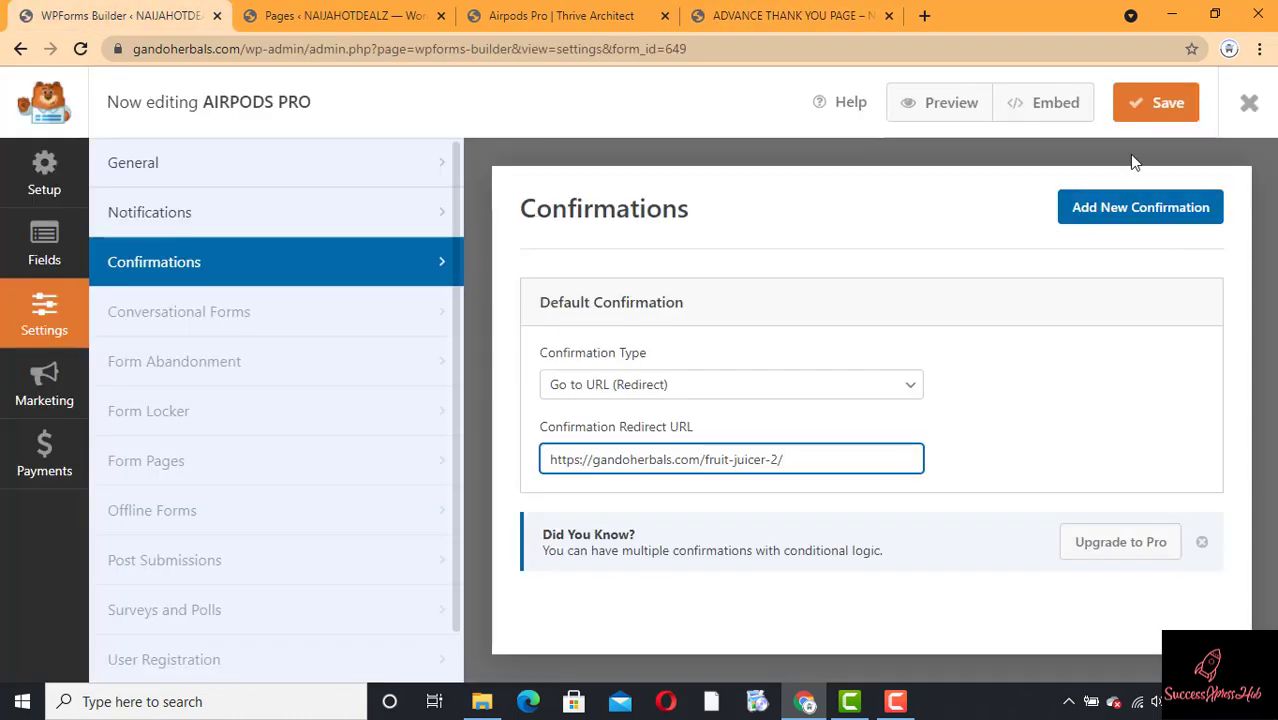
click(1133, 110)
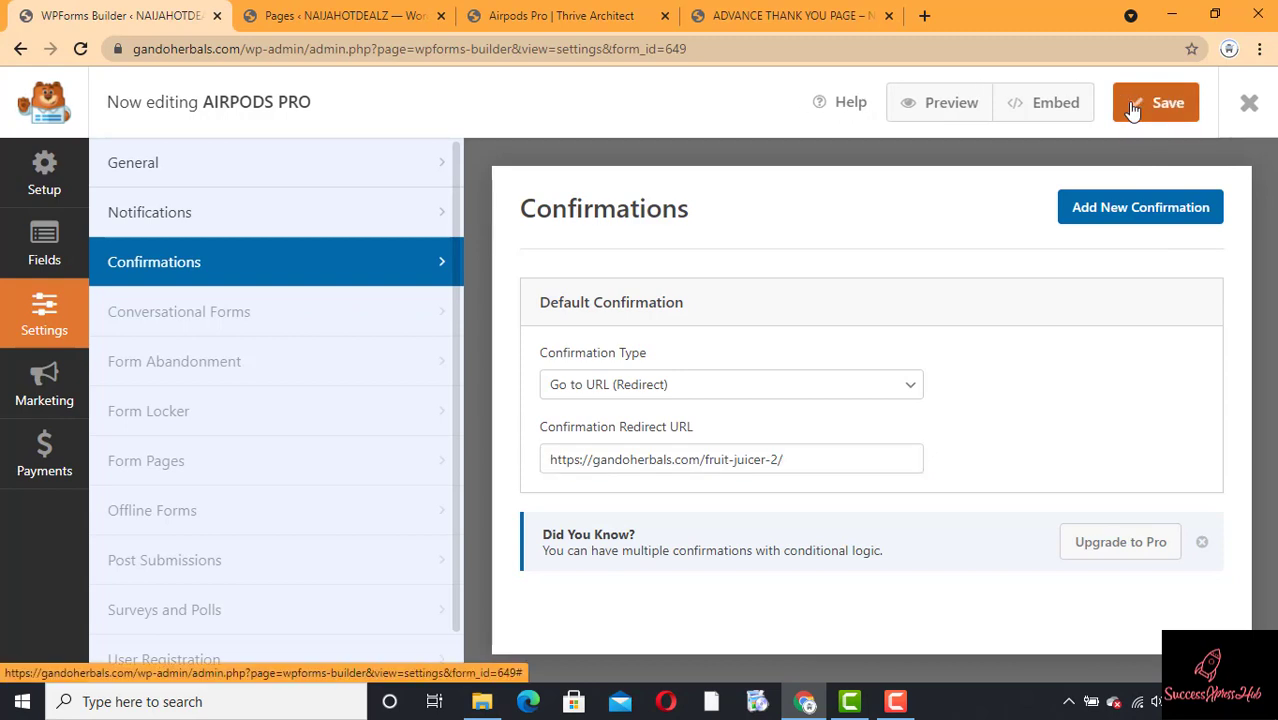
Step: Preview the AIRPODS PRO form and scroll to its FULL NAME, FULL ADDRESS and PHONE NUMBER fields
click(940, 110)
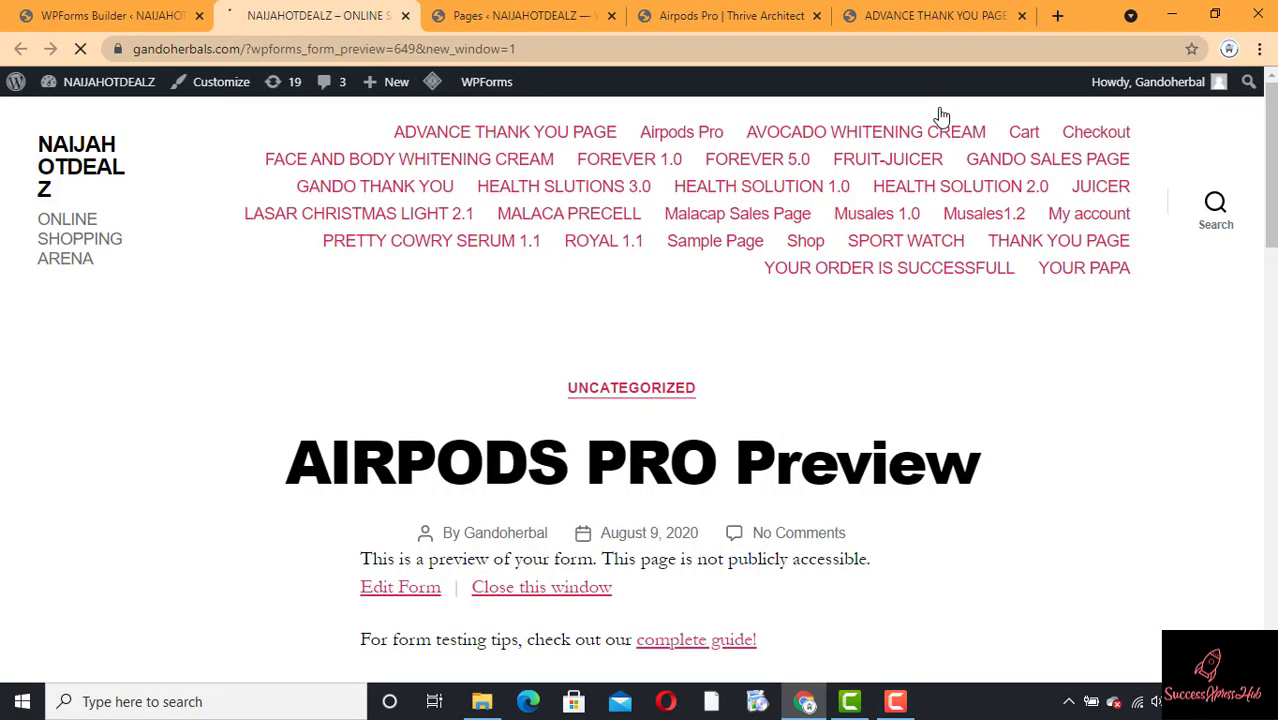
scroll(1272, 235, down, 2)
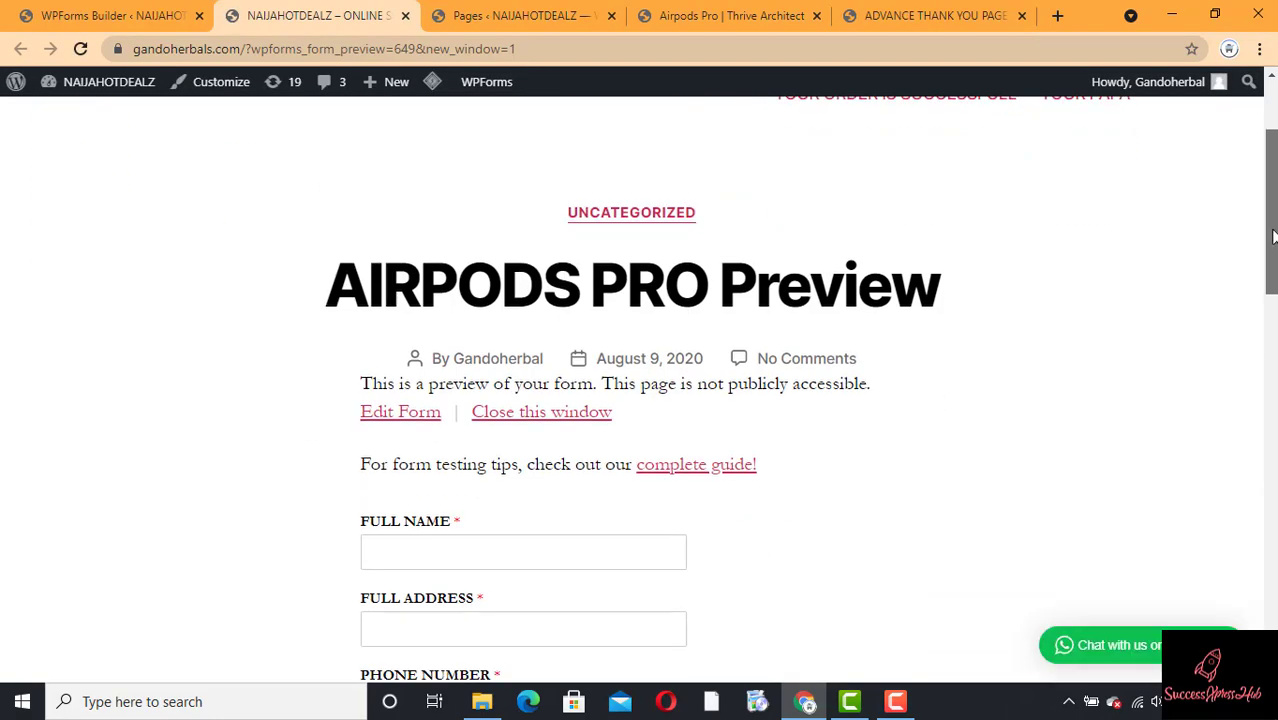
drag(1272, 235, 1262, 387)
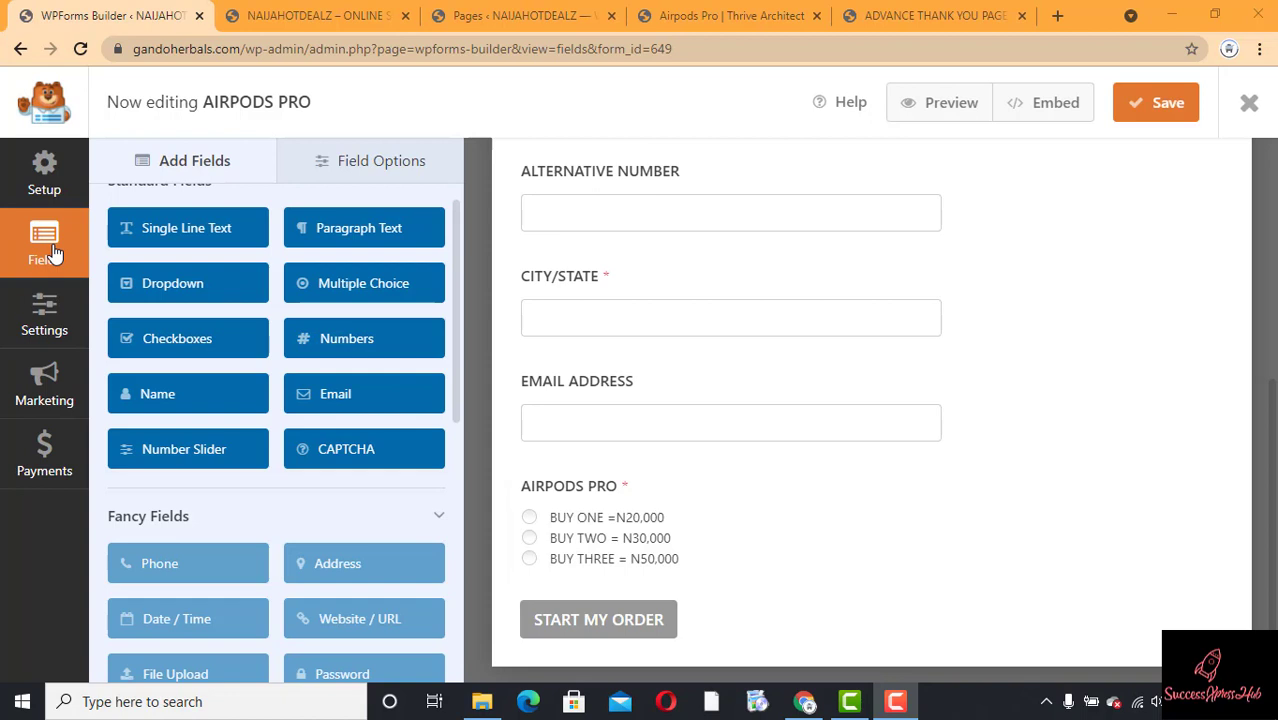
Step: Relabel the AIRPODS PRO multiple-choice field as PLEASE SELECT and save the form
click(712, 497)
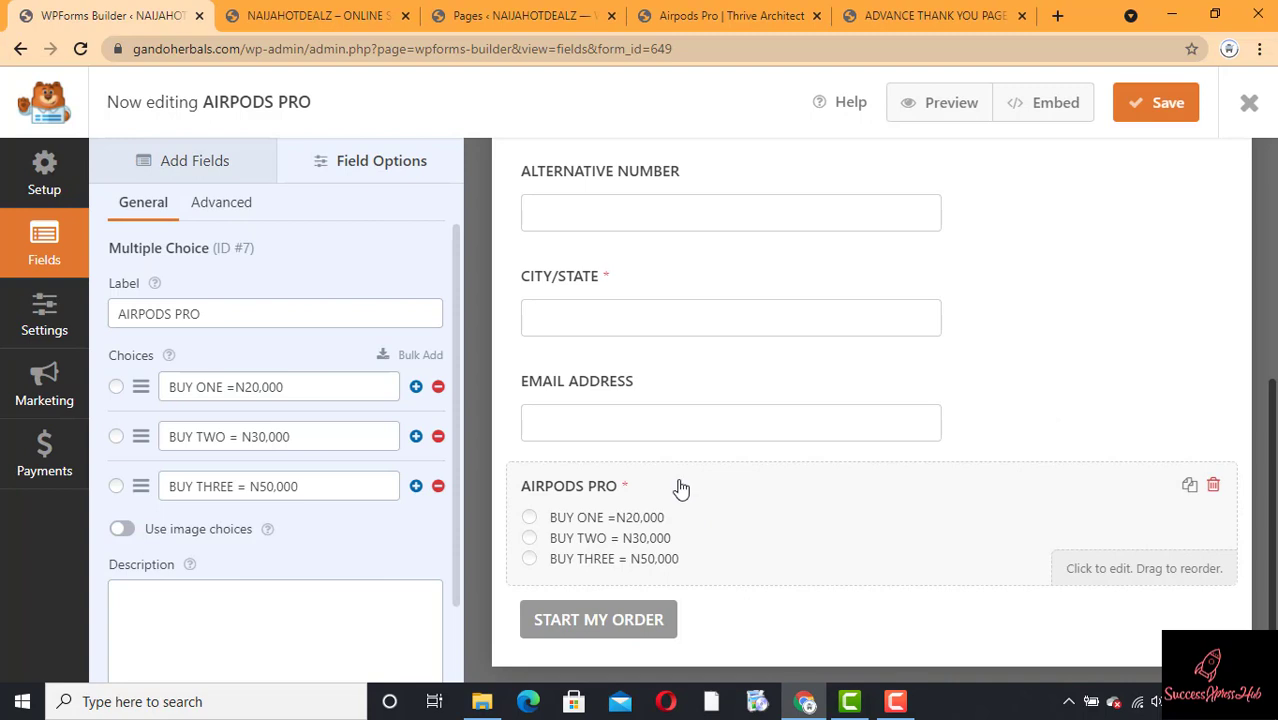
click(261, 318)
key(ctrl+a)
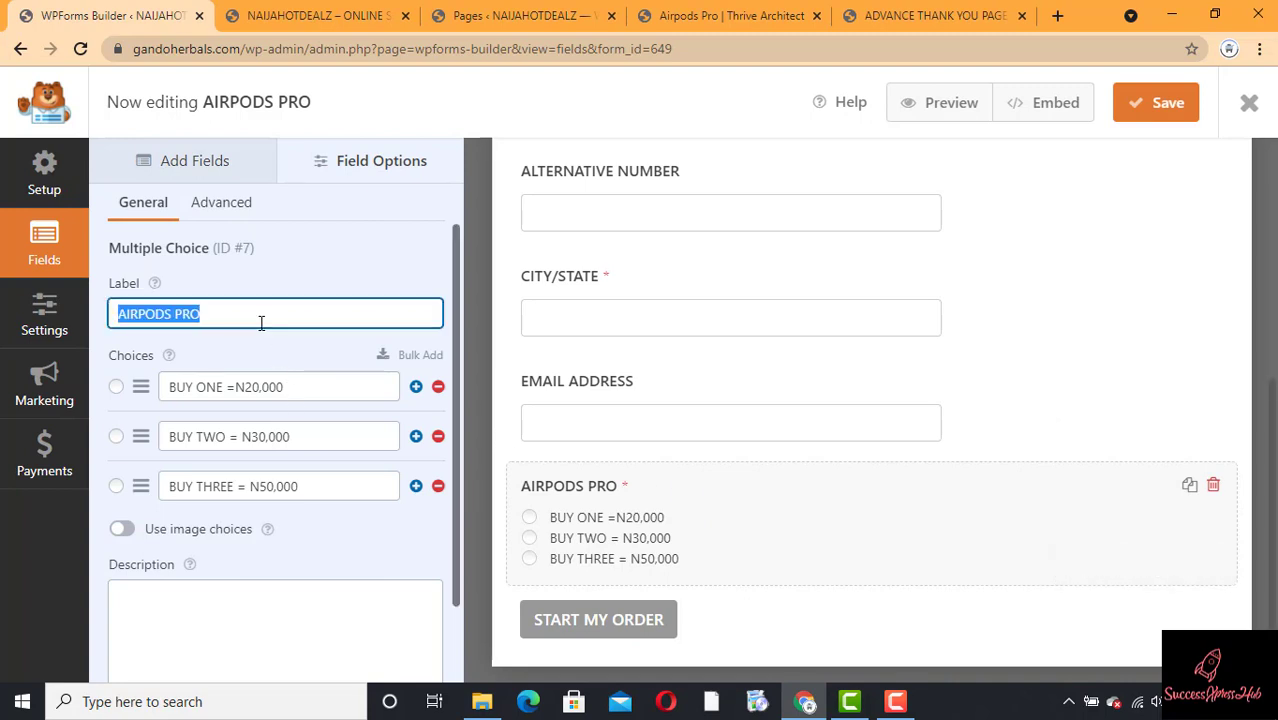
text(P)
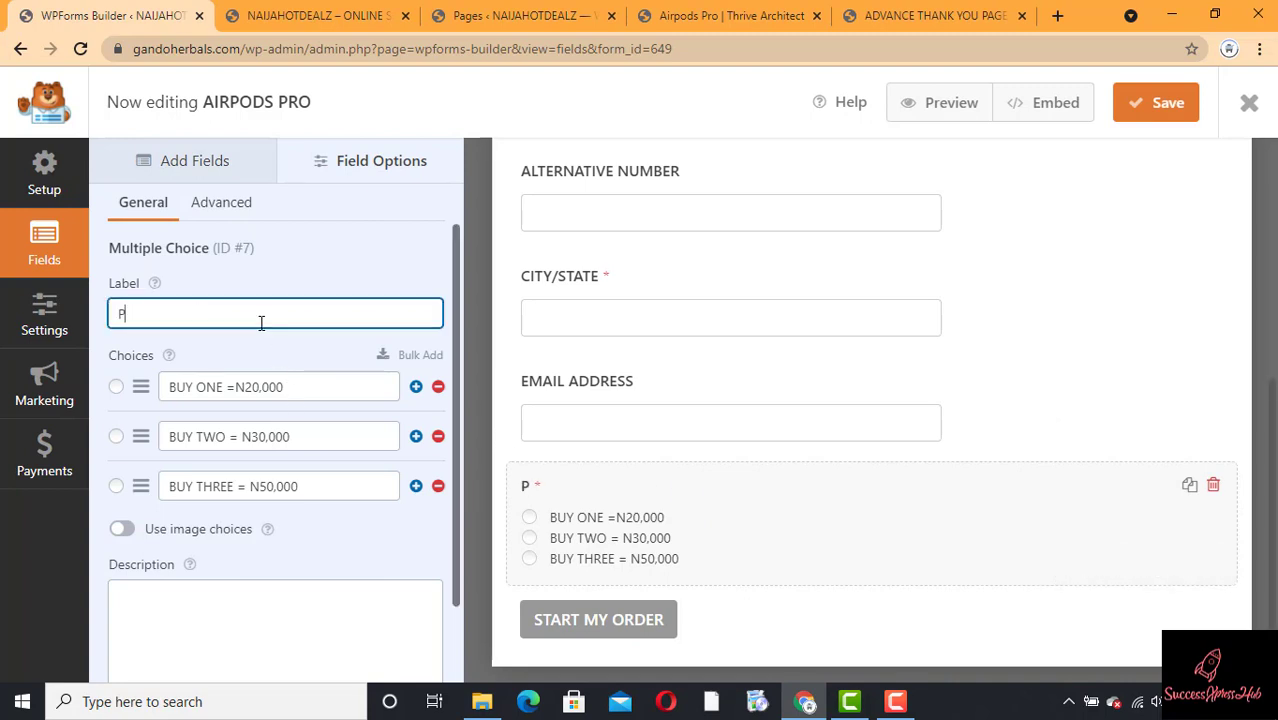
text(,LEASE SELECT)
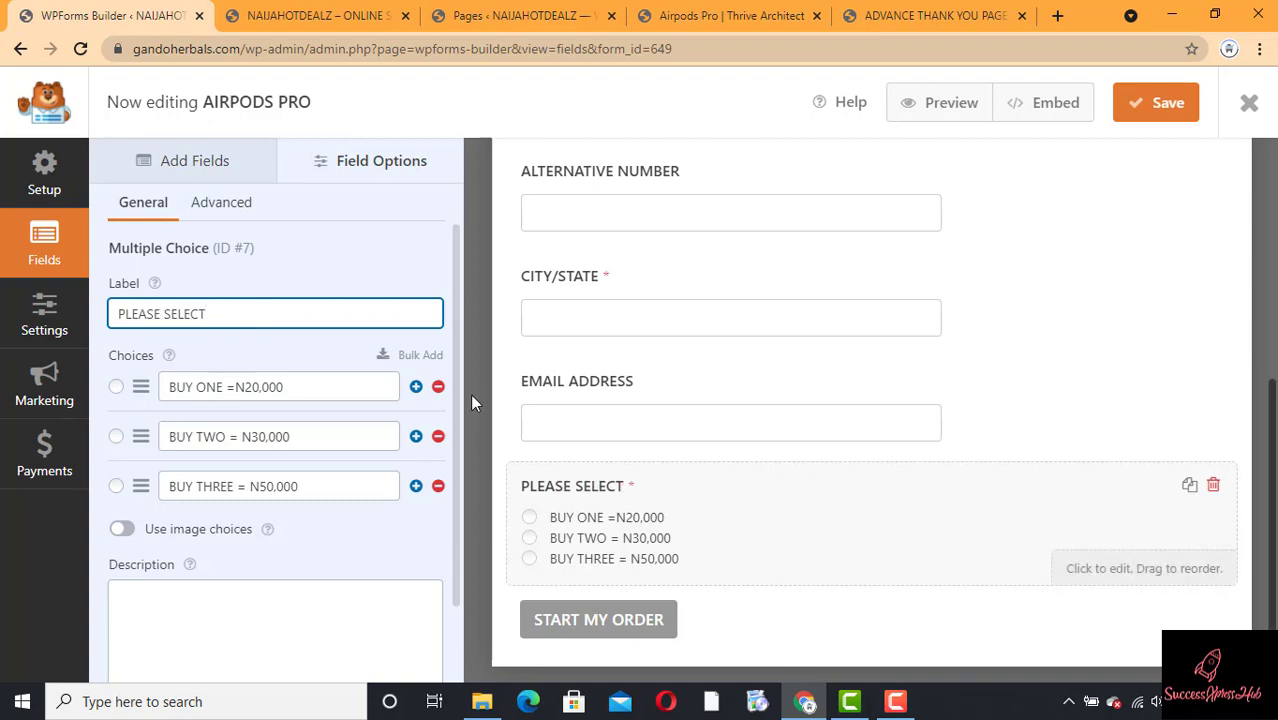
click(1160, 106)
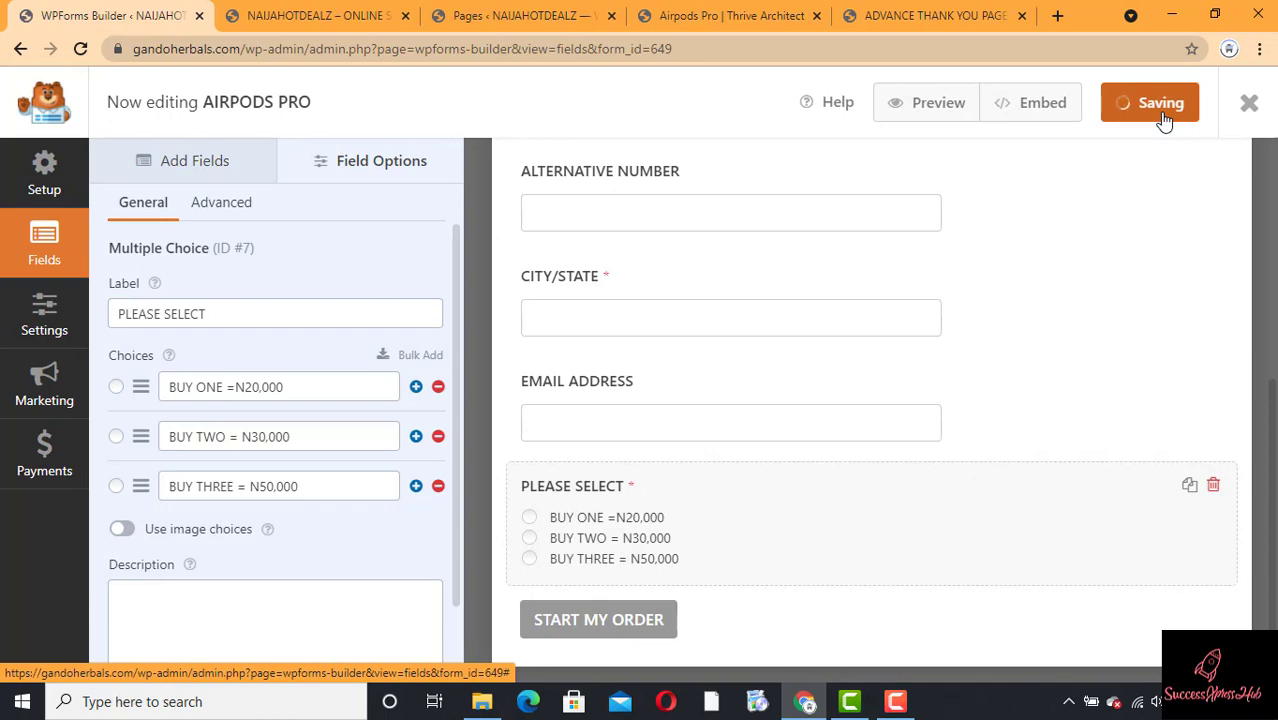
Step: Preview the form and fill Full Name, Full Address, Phone Number and City/State with test text
click(929, 106)
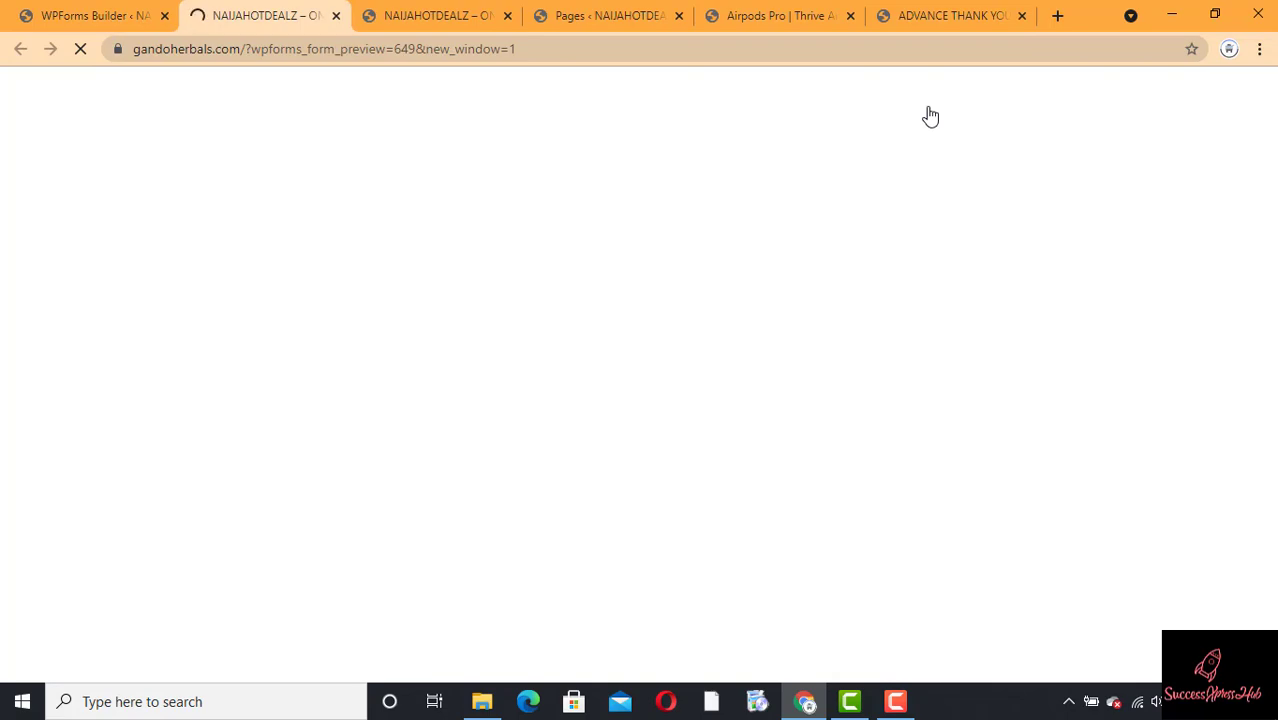
drag(1272, 152, 1250, 364)
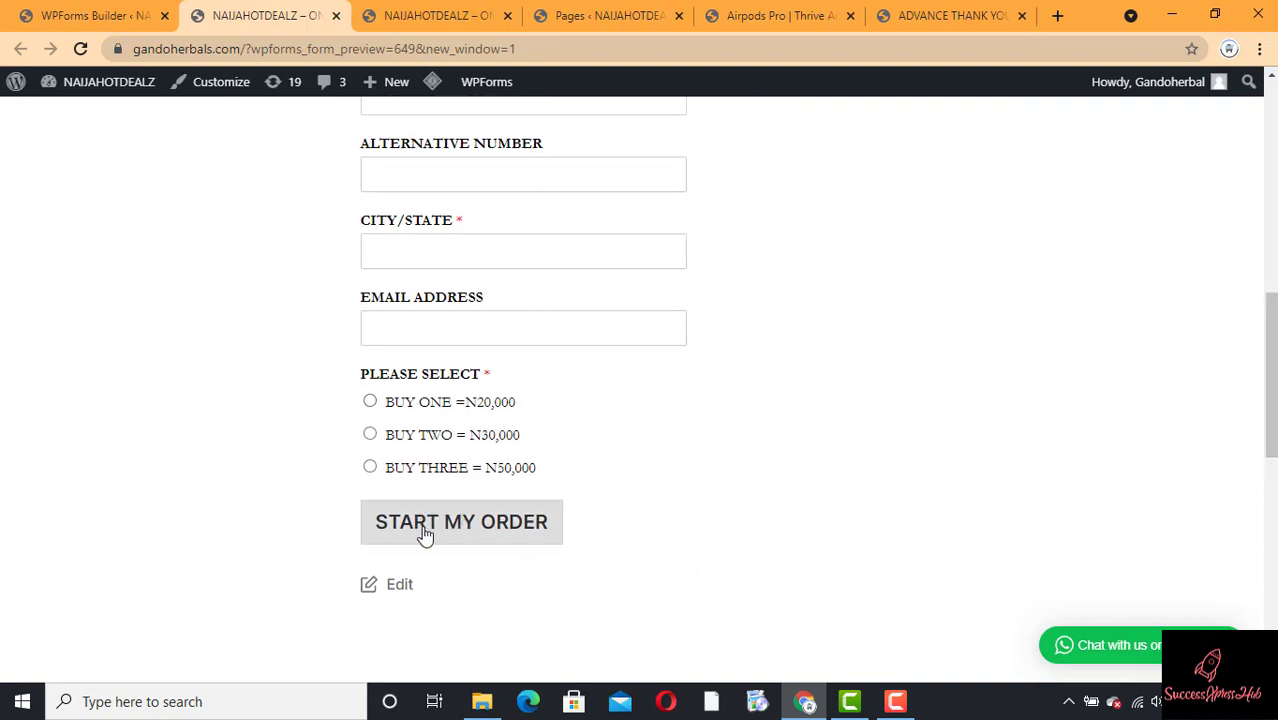
drag(1273, 368, 1273, 288)
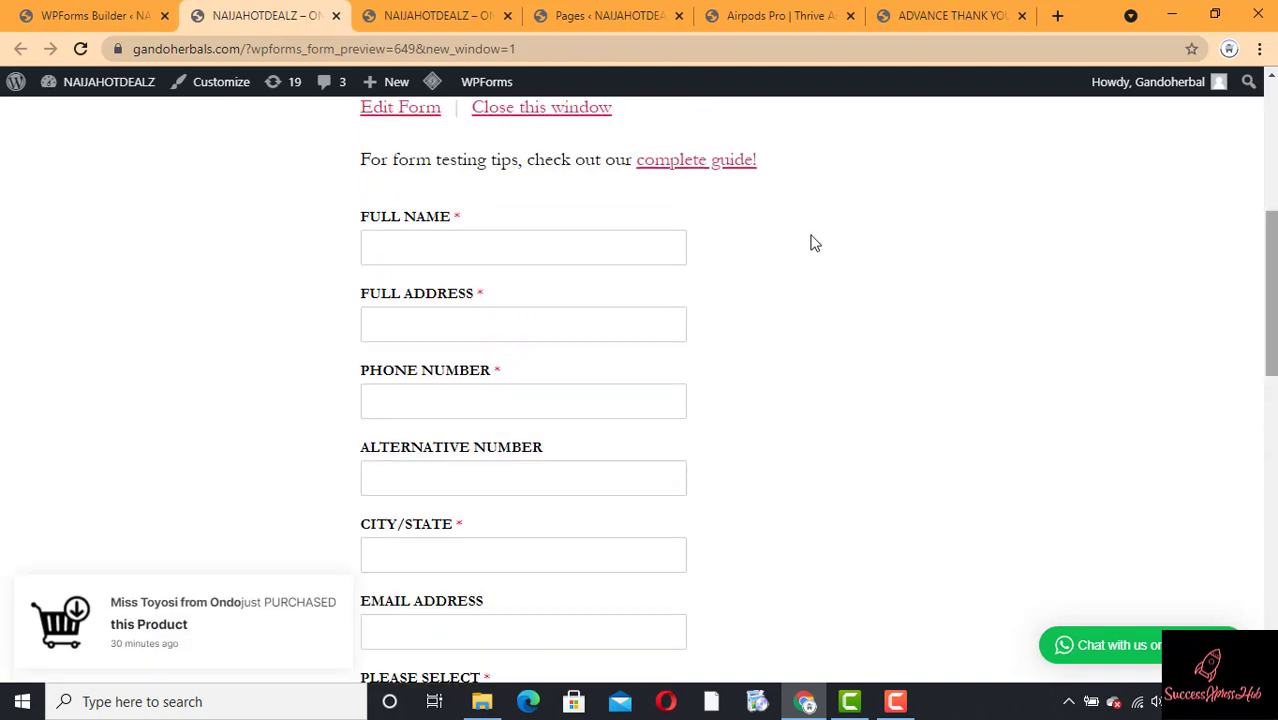
click(402, 248)
text(HXJKDJKDXKJDS)
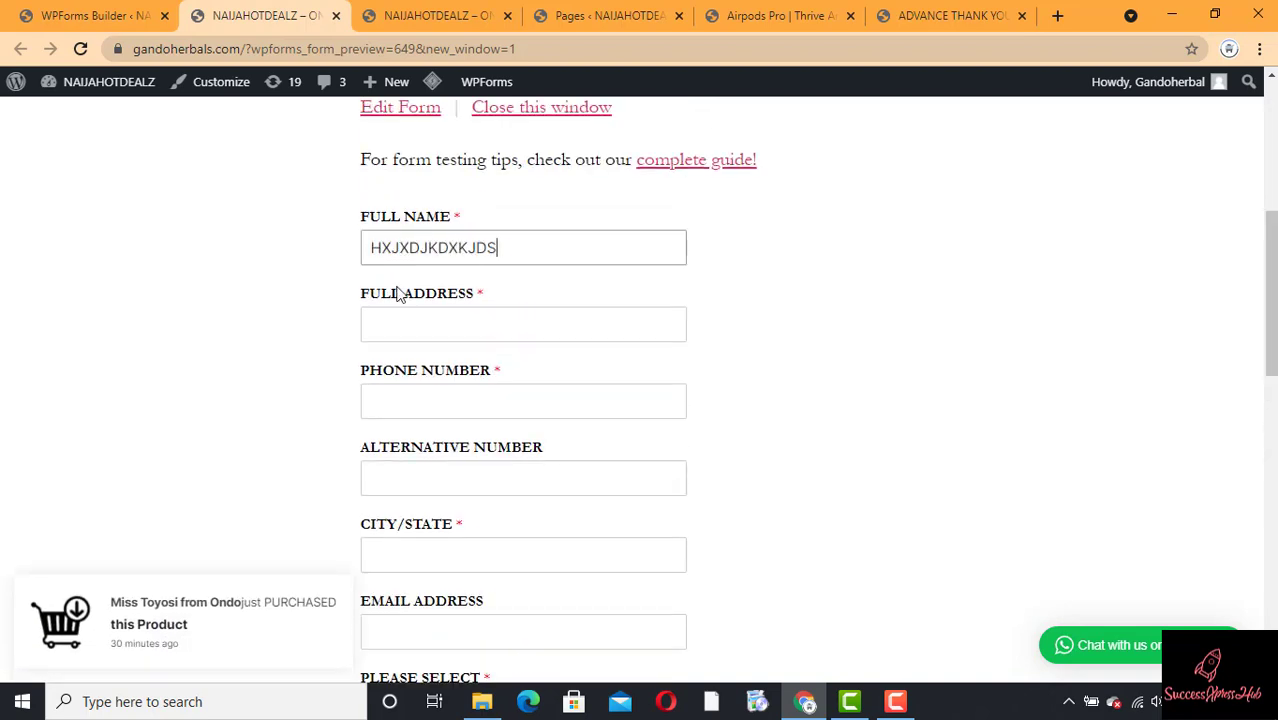
click(395, 316)
text(KJJSACUISADKJKJSCAKJ)
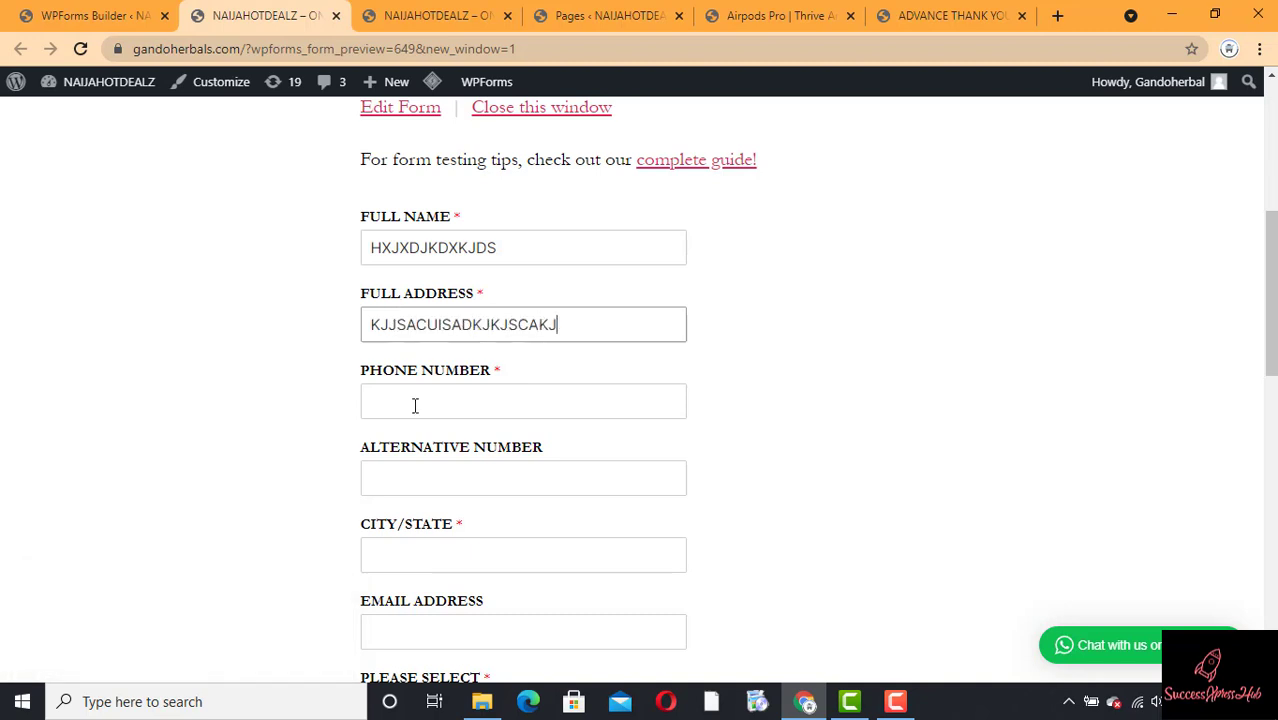
click(414, 403)
text(7TUTI5OP40409484)
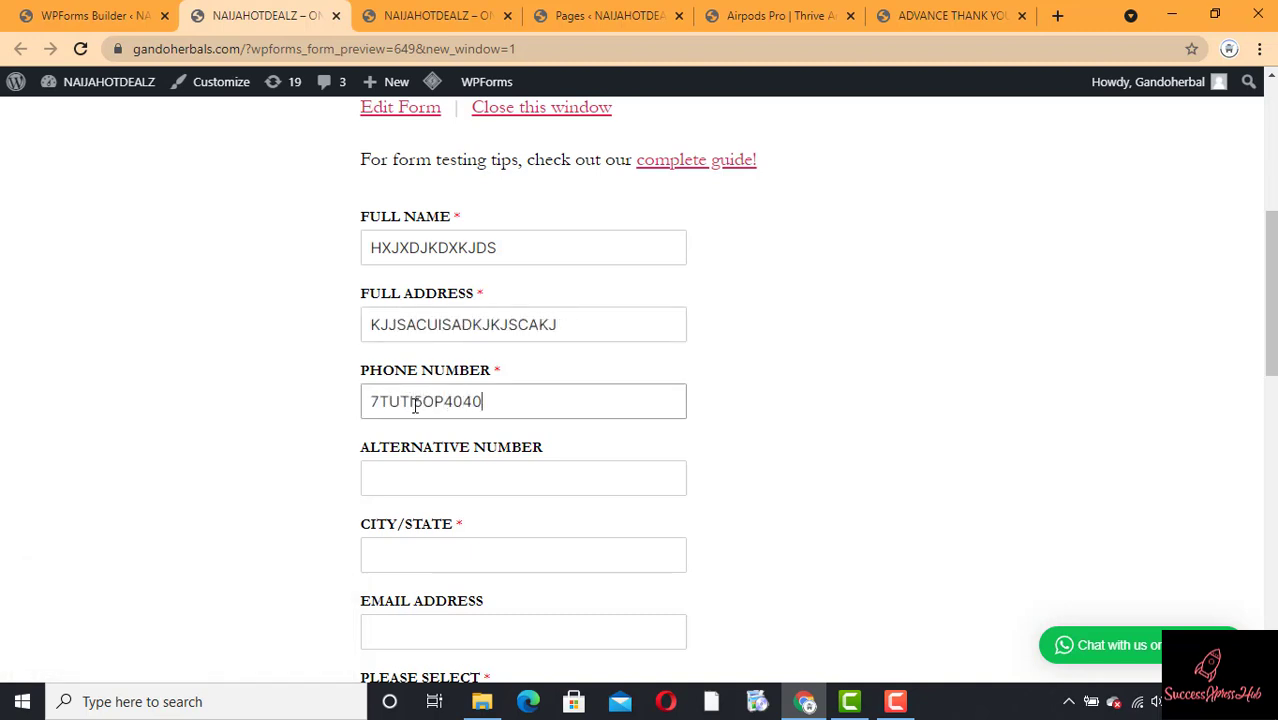
click(408, 567)
text(HDHJDSJ)
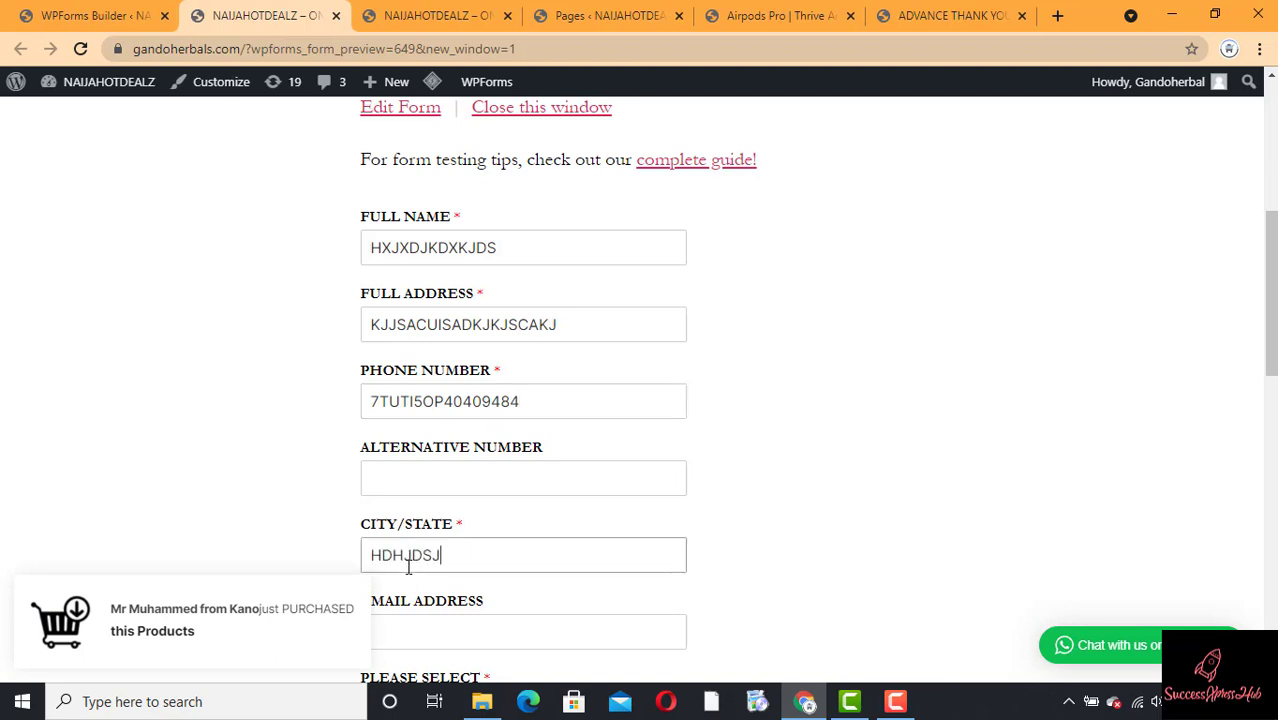
Step: Choose BUY ONE =N20,000 and submit the test order
click(462, 626)
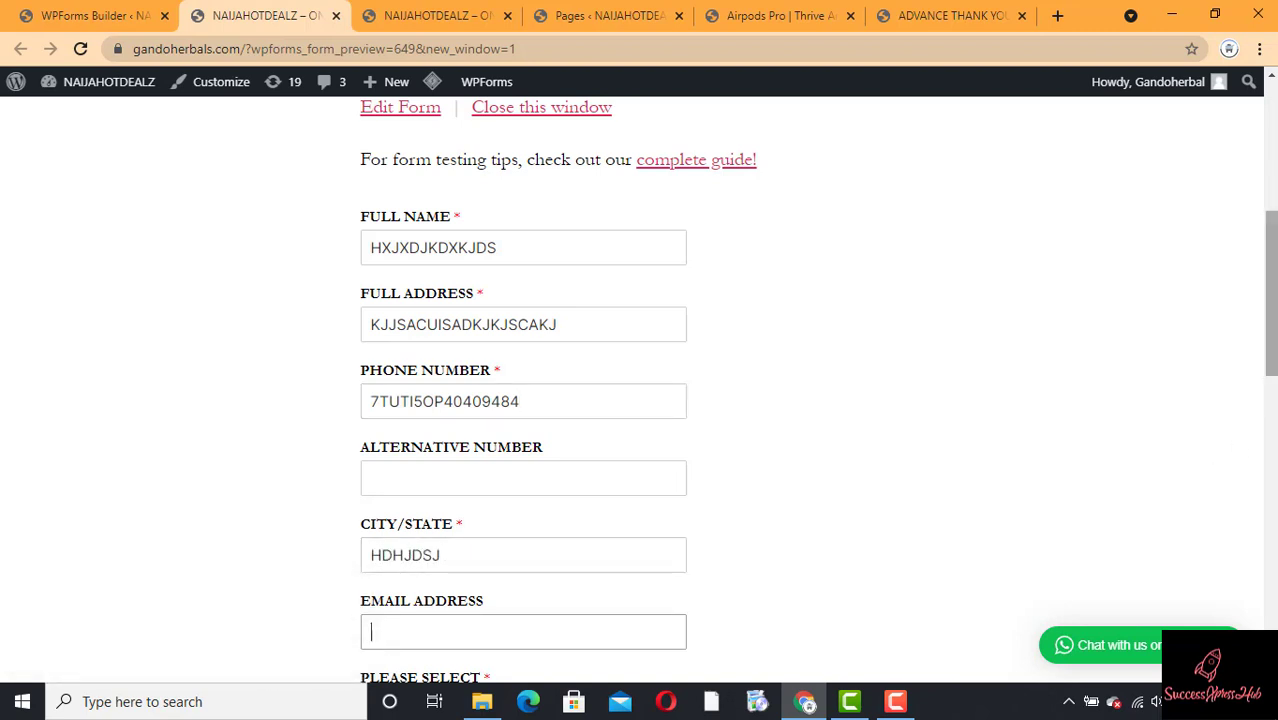
drag(1268, 345, 1268, 440)
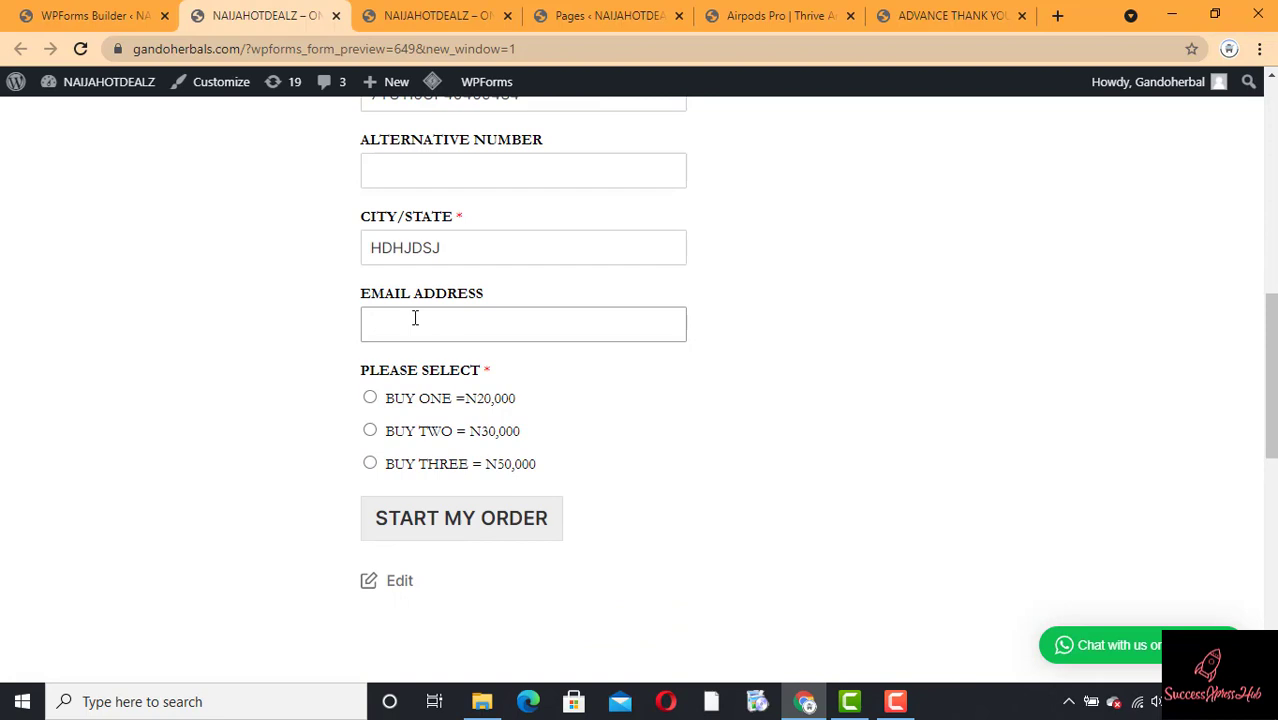
click(369, 398)
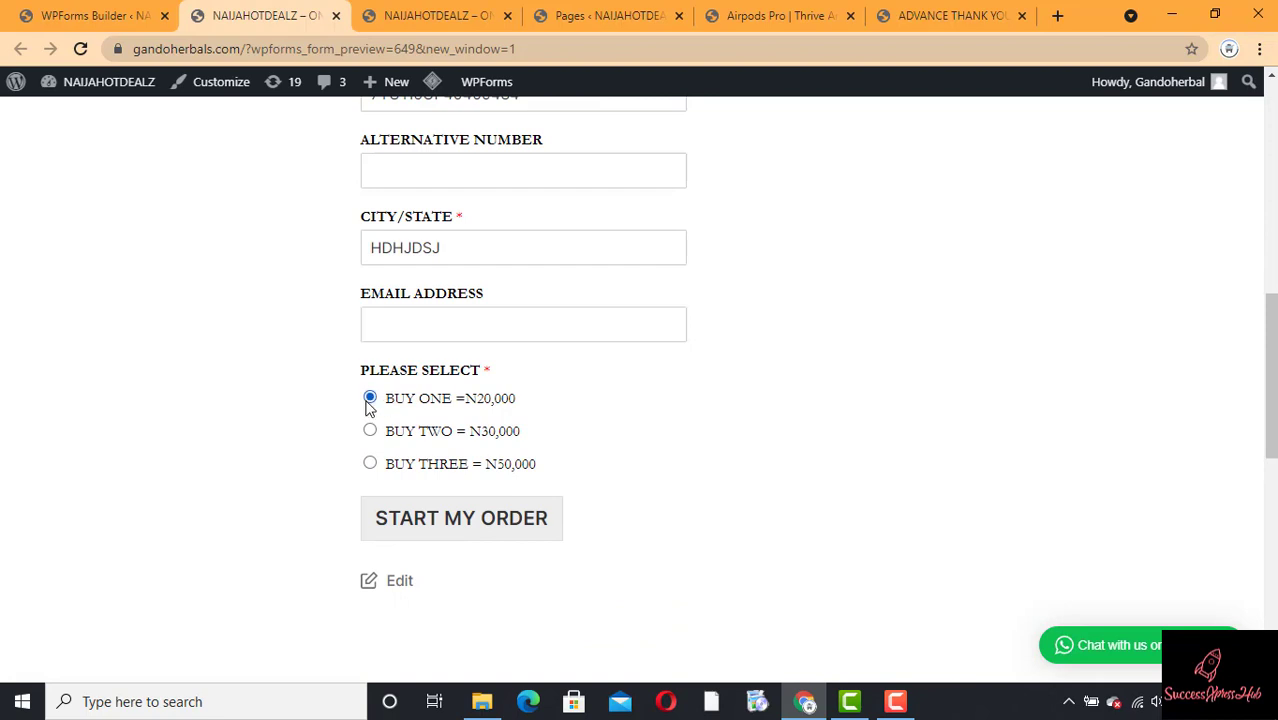
click(421, 524)
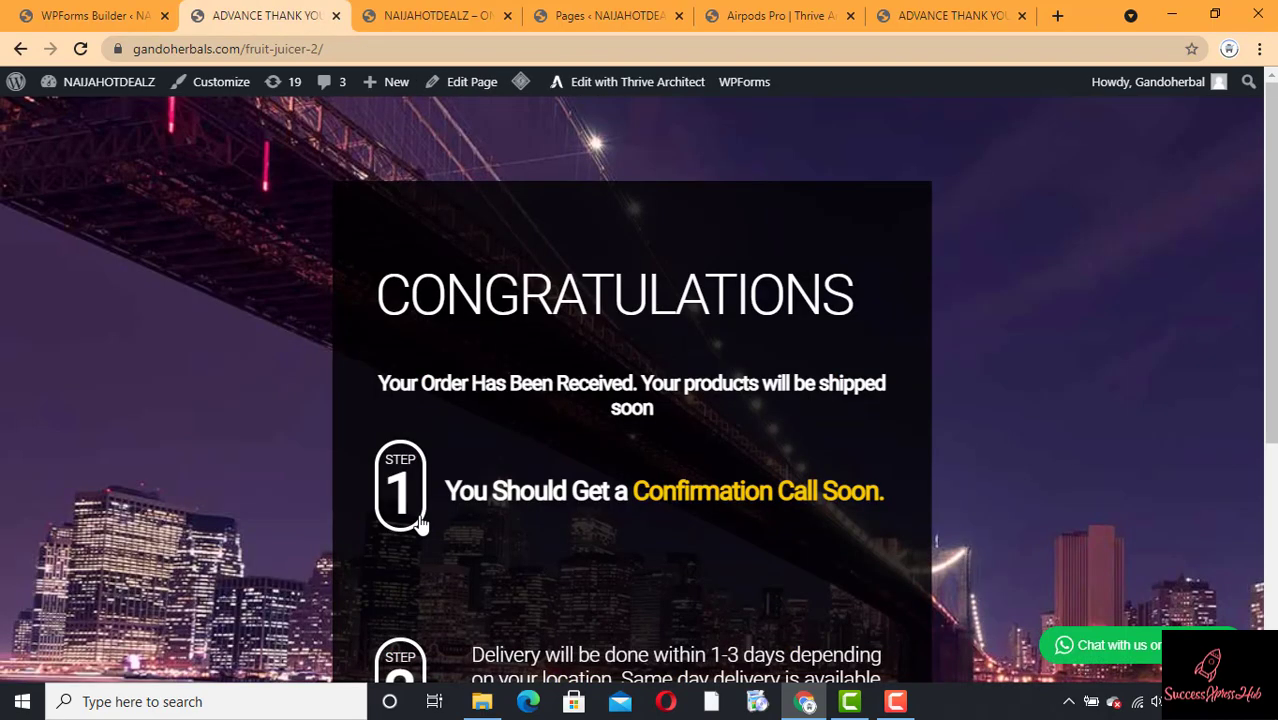
Step: Check the CONGRATULATIONS thank-you page, then go back to the WPForms builder
click(414, 22)
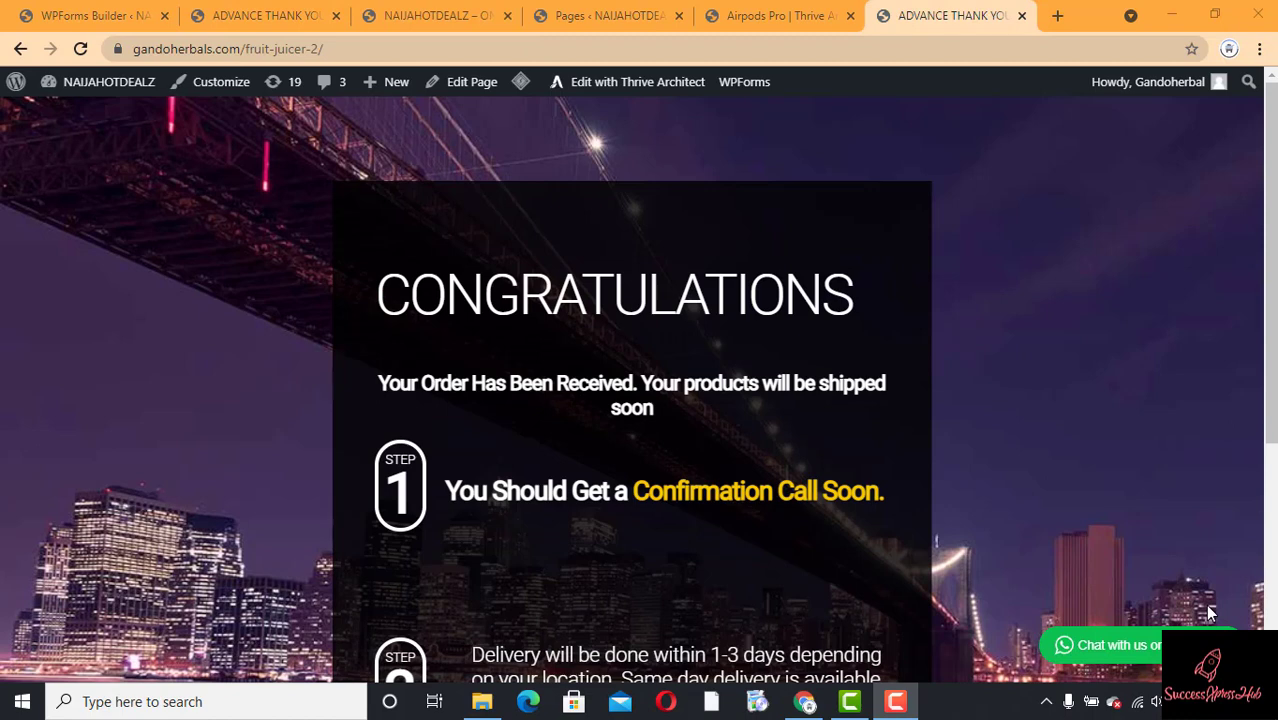
click(78, 18)
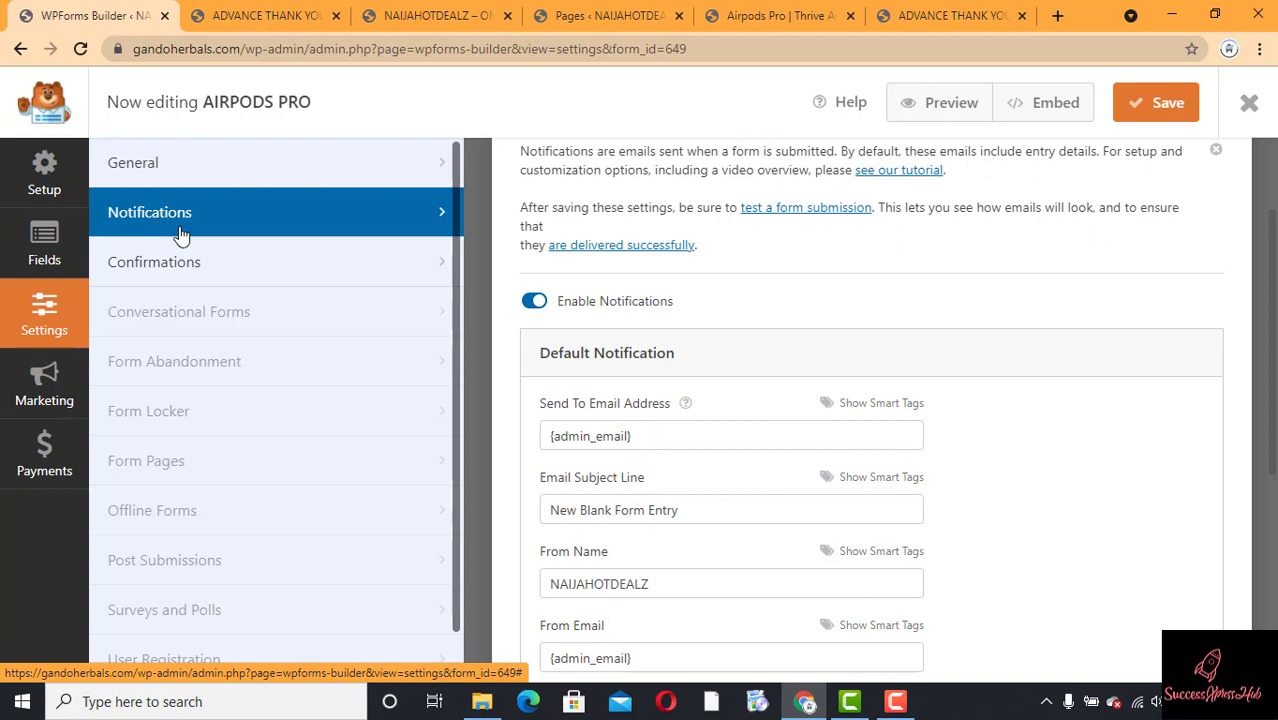
Step: Turn the form's email notifications off and back on
click(536, 302)
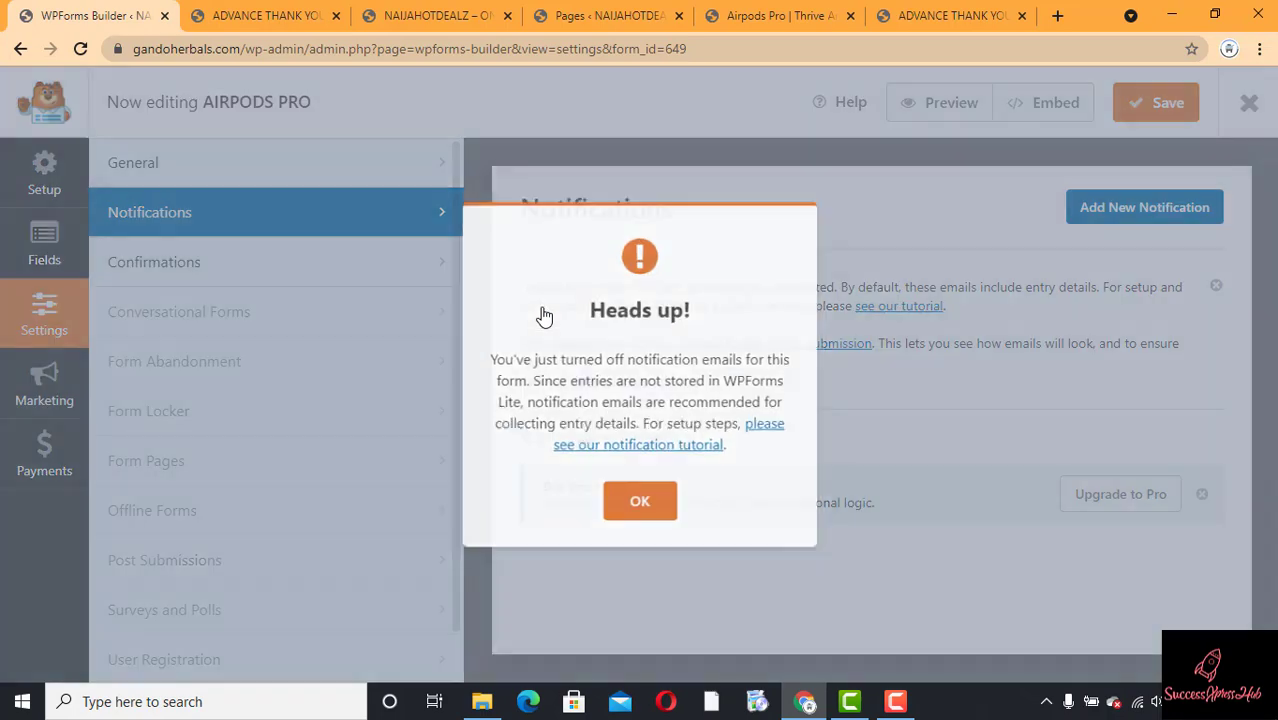
click(640, 505)
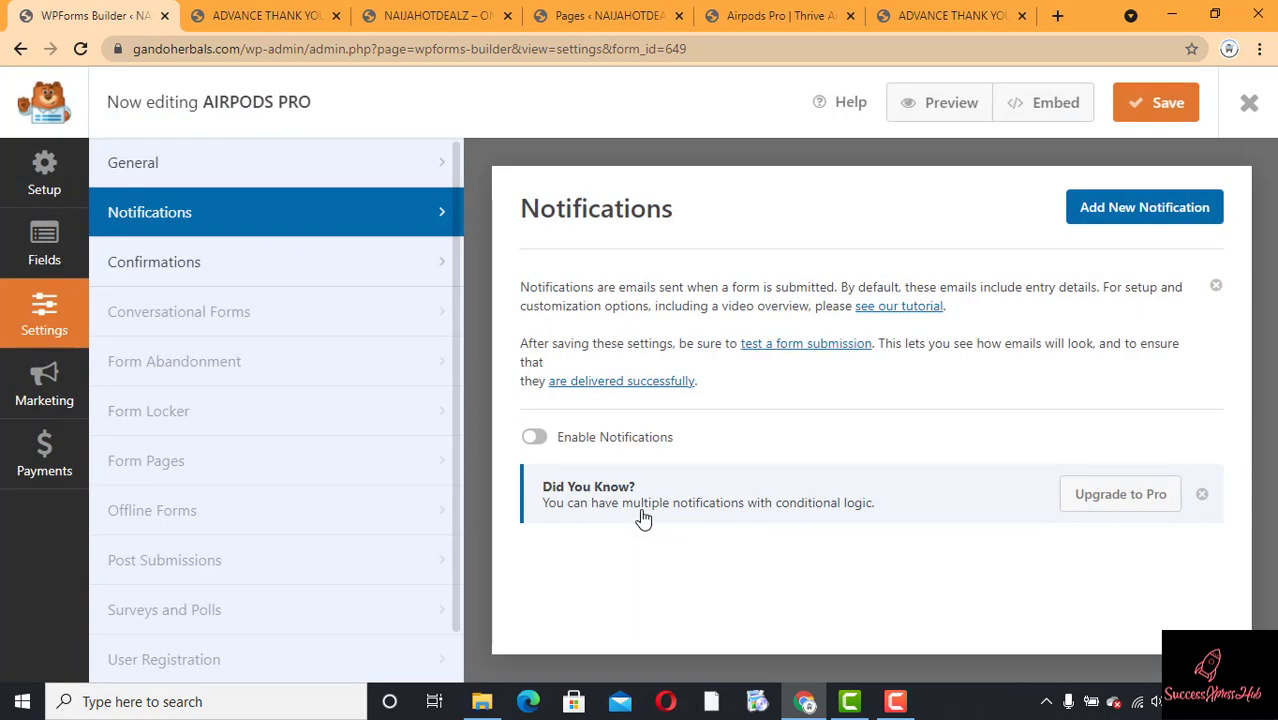
click(535, 439)
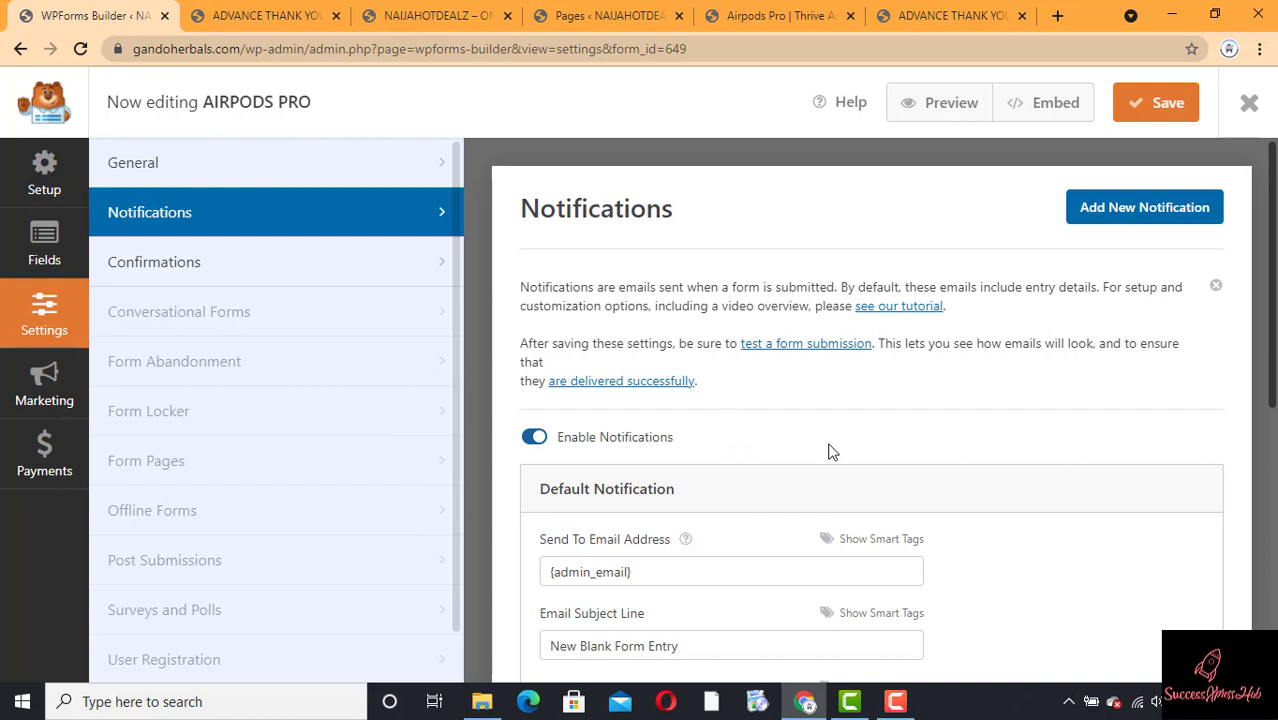
Step: Set the notification's Send To Email Address to the shop's Gmail address
drag(1272, 355, 1252, 434)
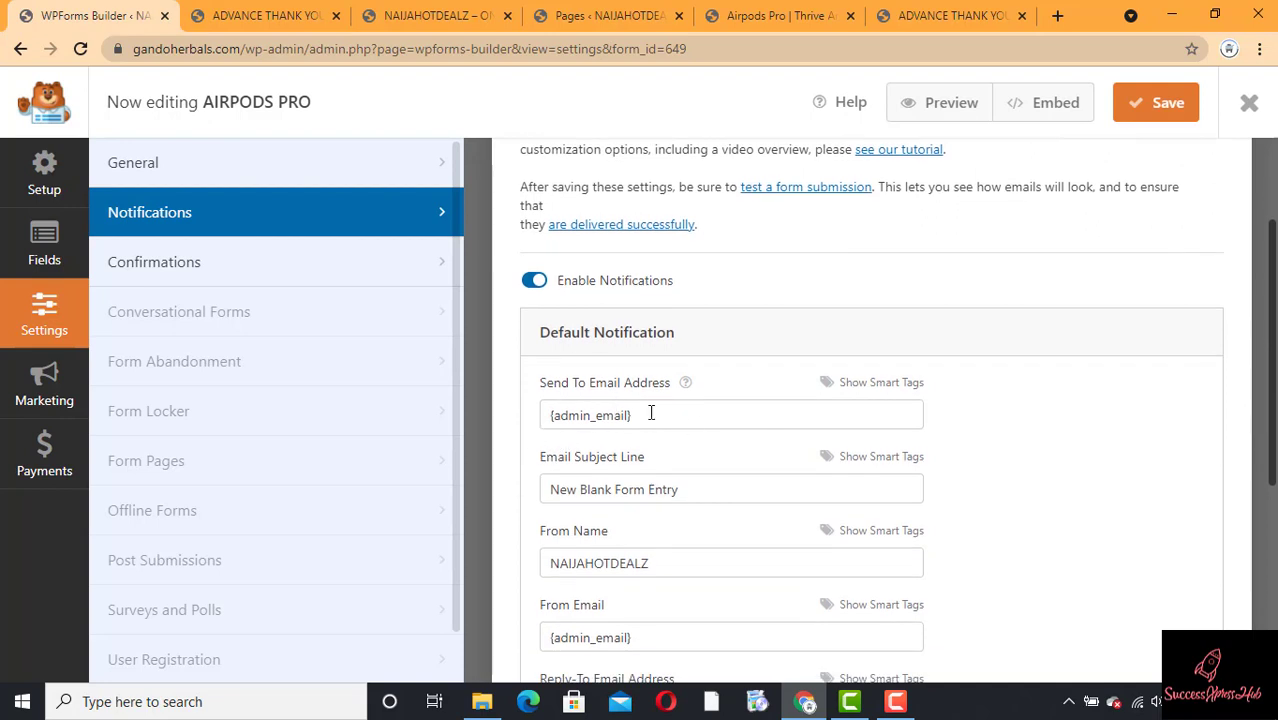
click(707, 428)
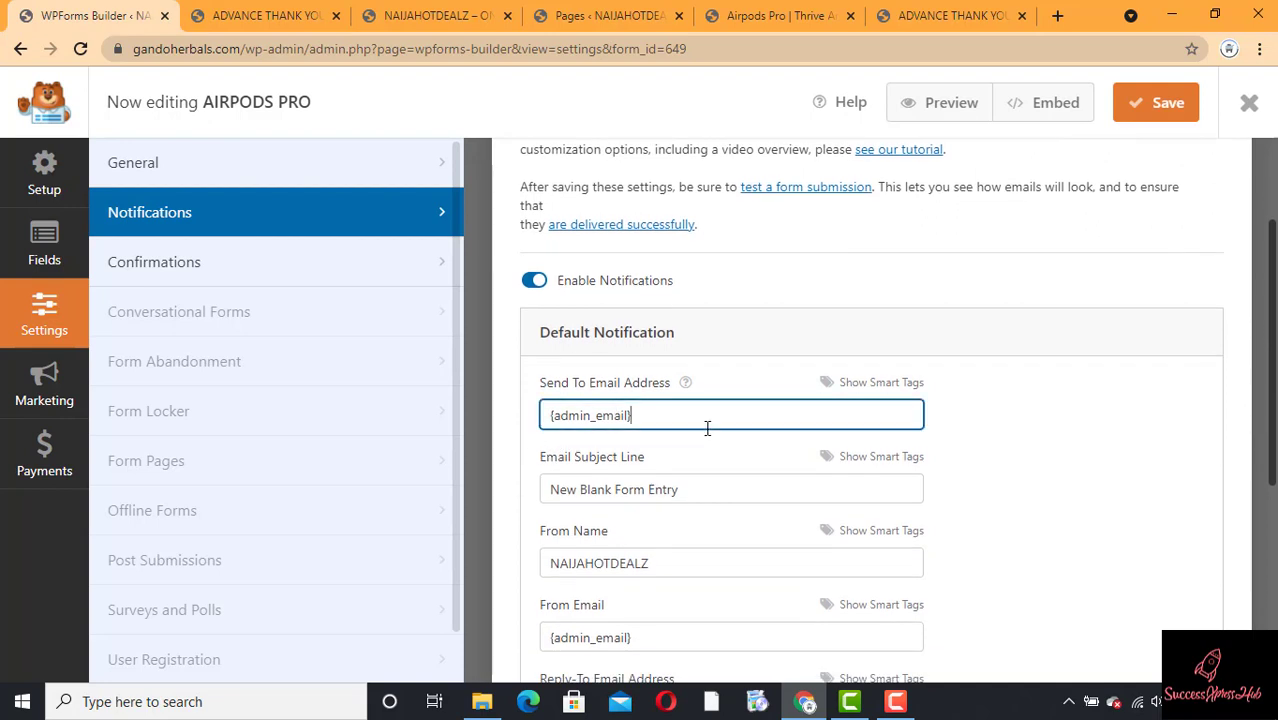
key(ctrl+a)
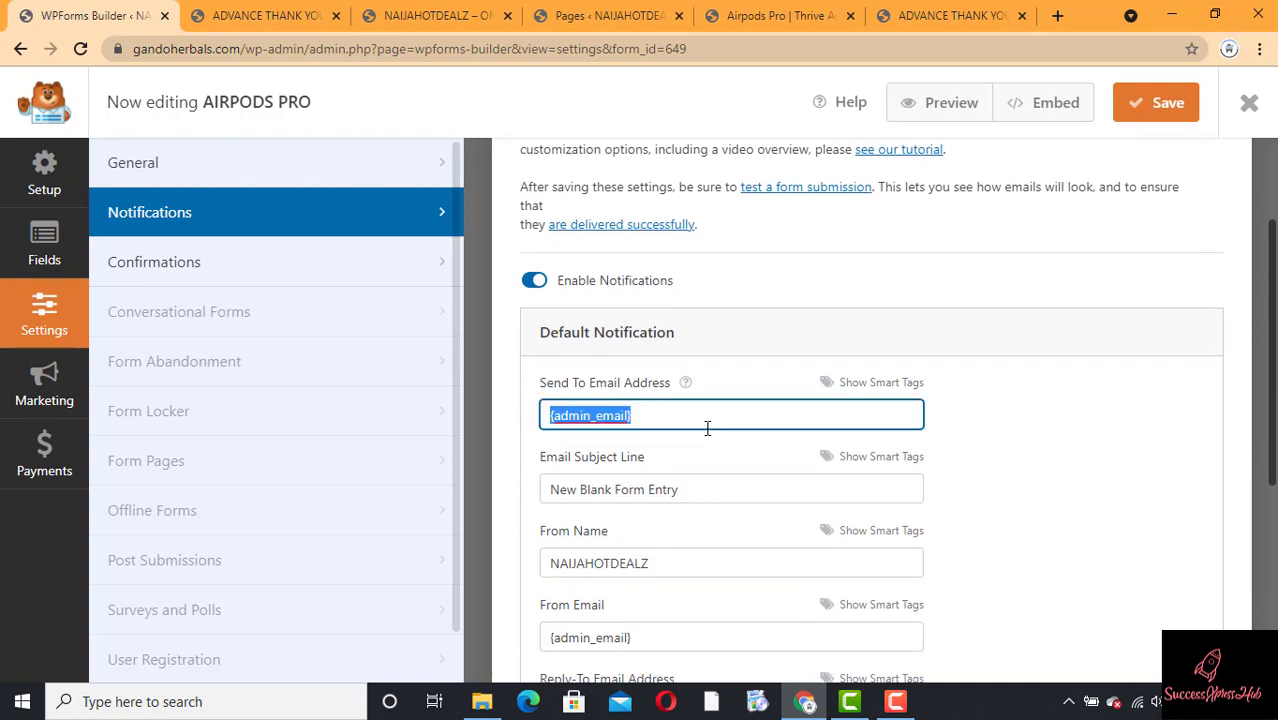
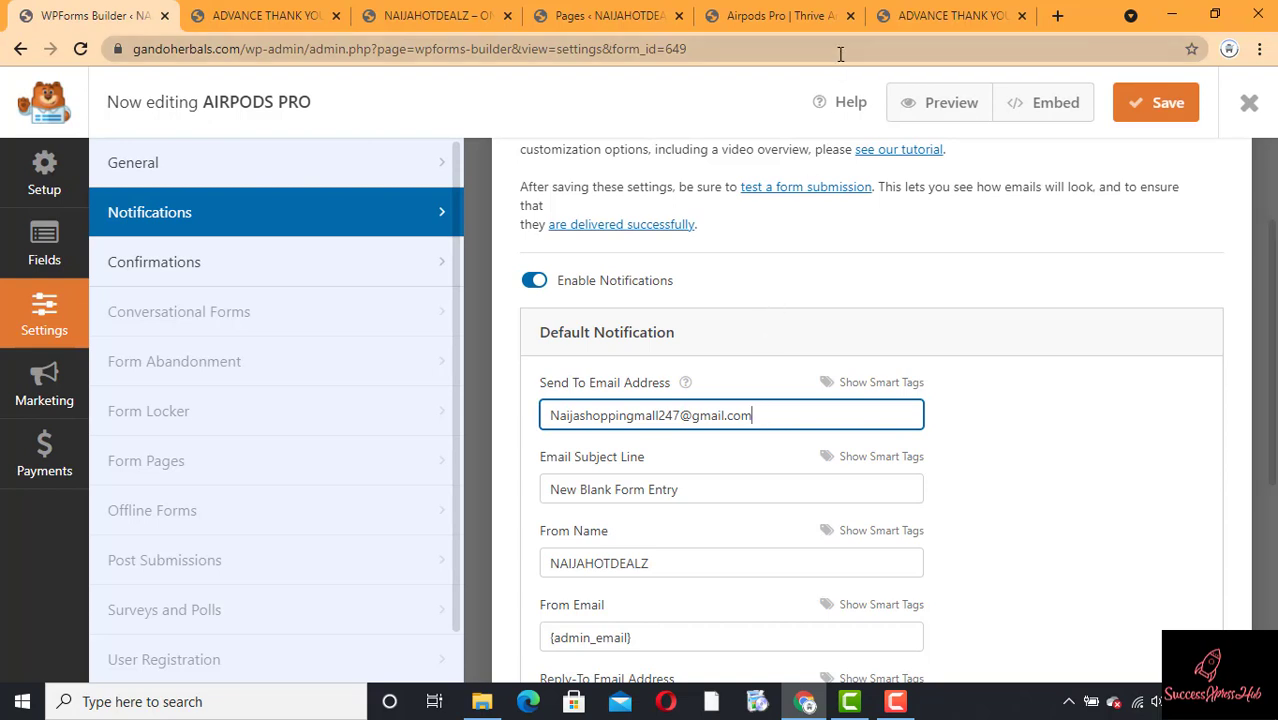
click(943, 12)
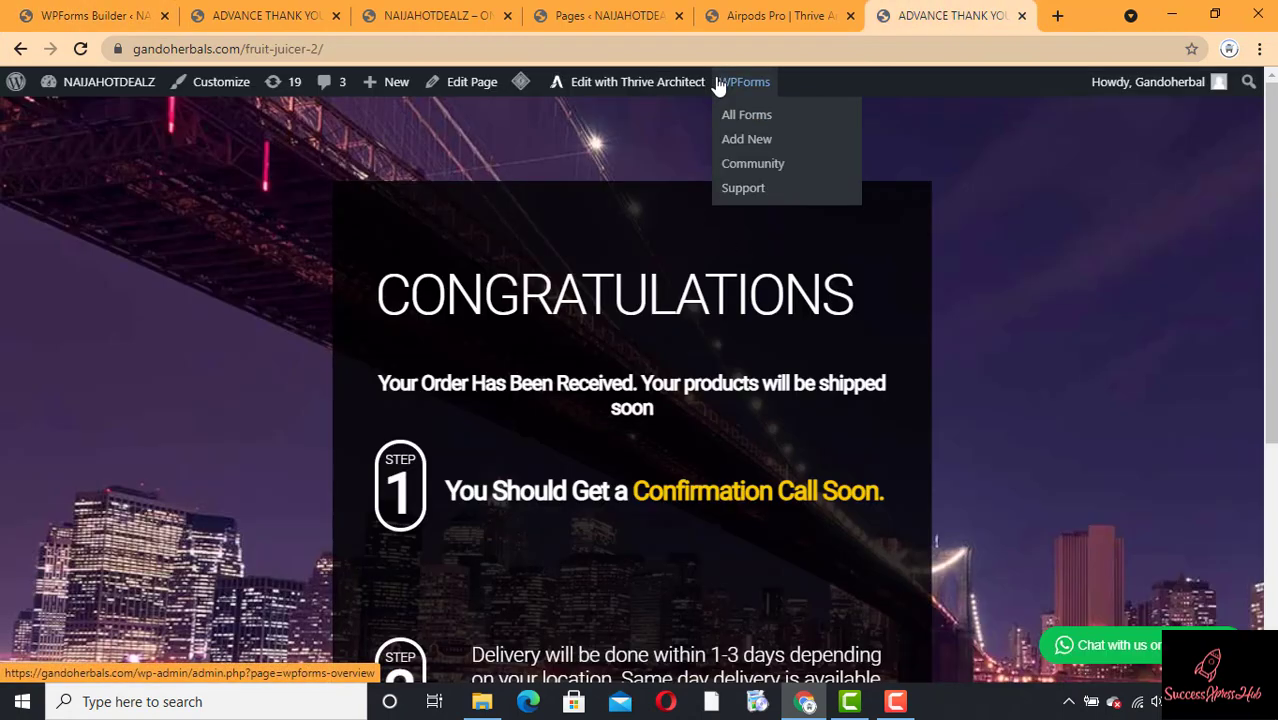
click(80, 15)
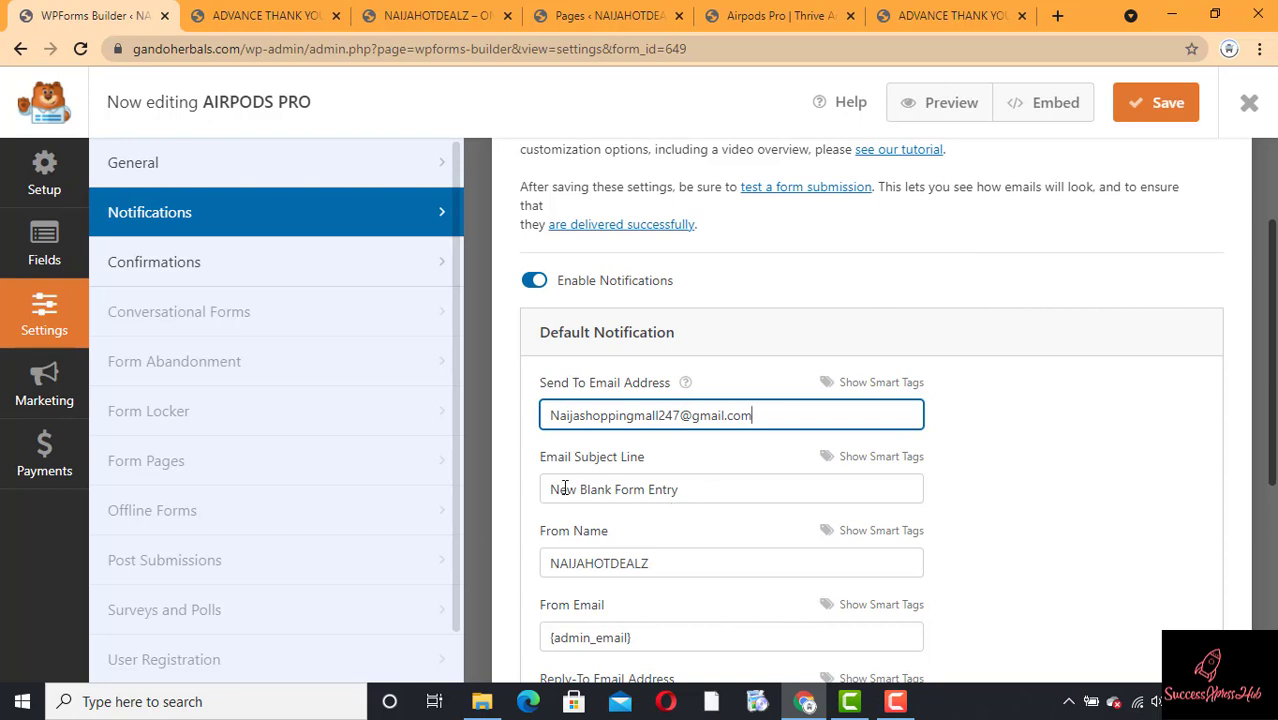
Step: Replace the subject line New Blank Form Entry with AIRPODS PRO and save the form
click(703, 495)
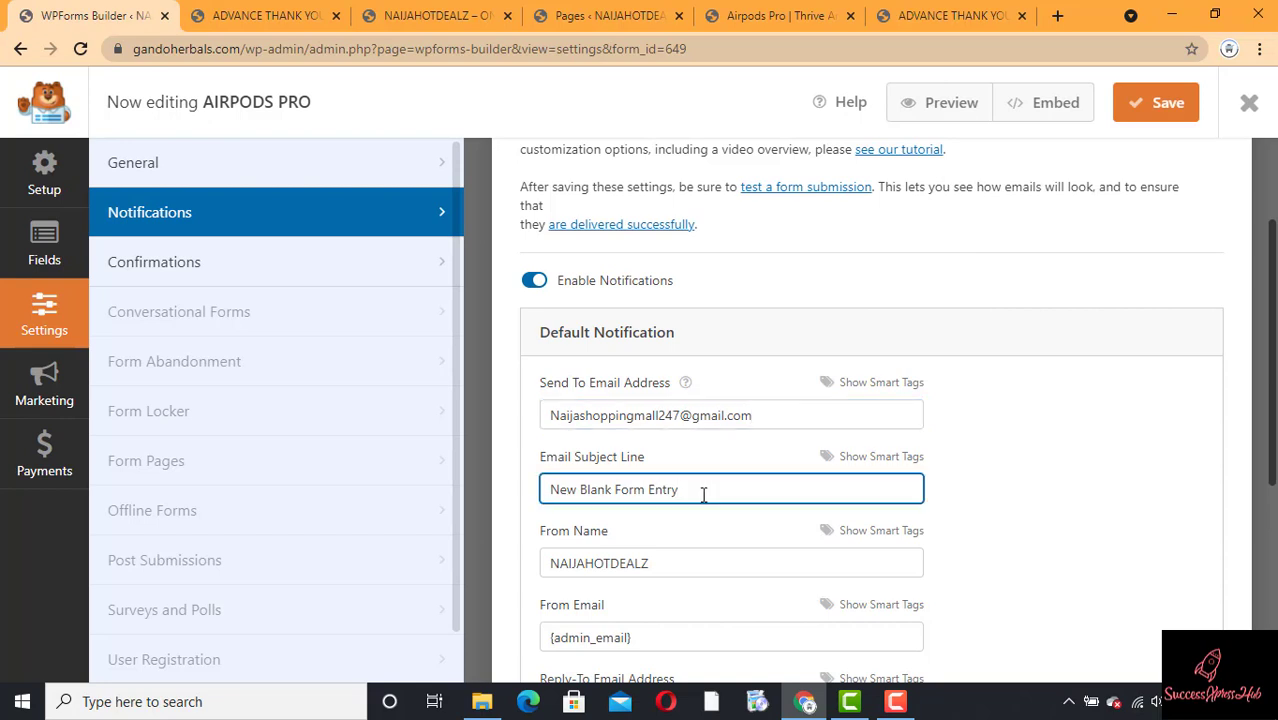
key(ctrl+a)
text(A)
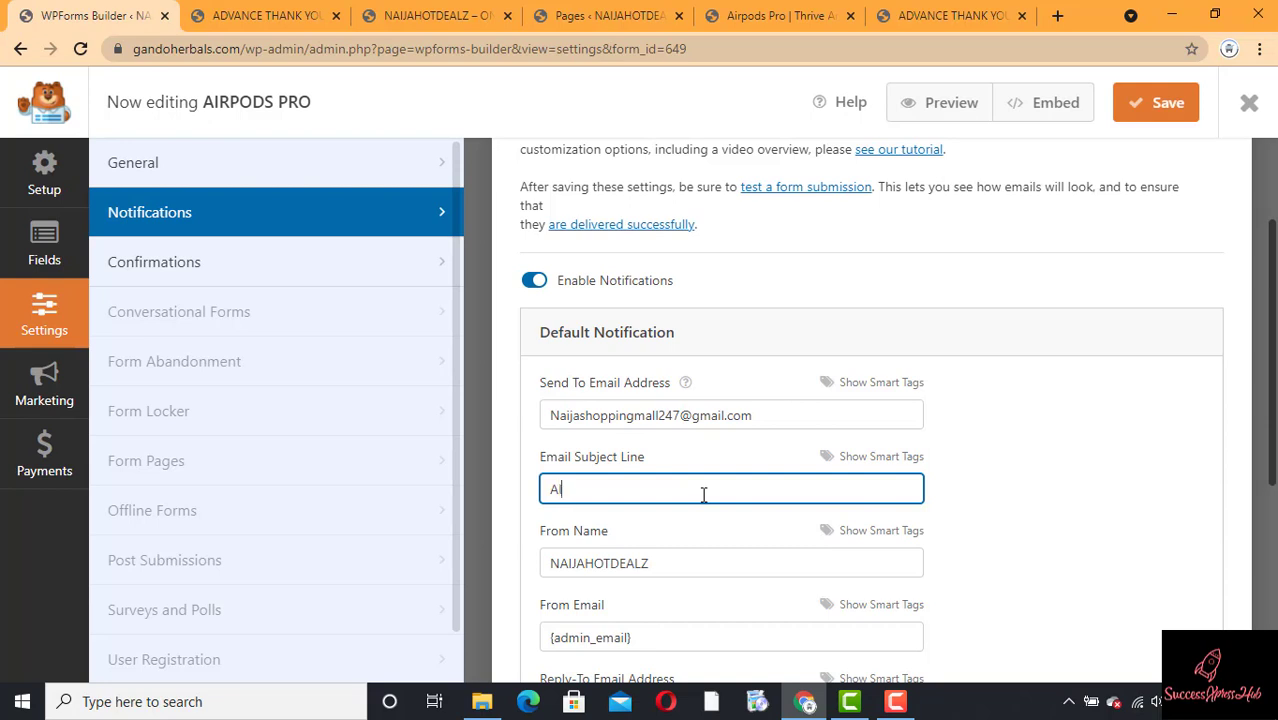
text(IRPODS PRO)
drag(1257, 249, 1256, 259)
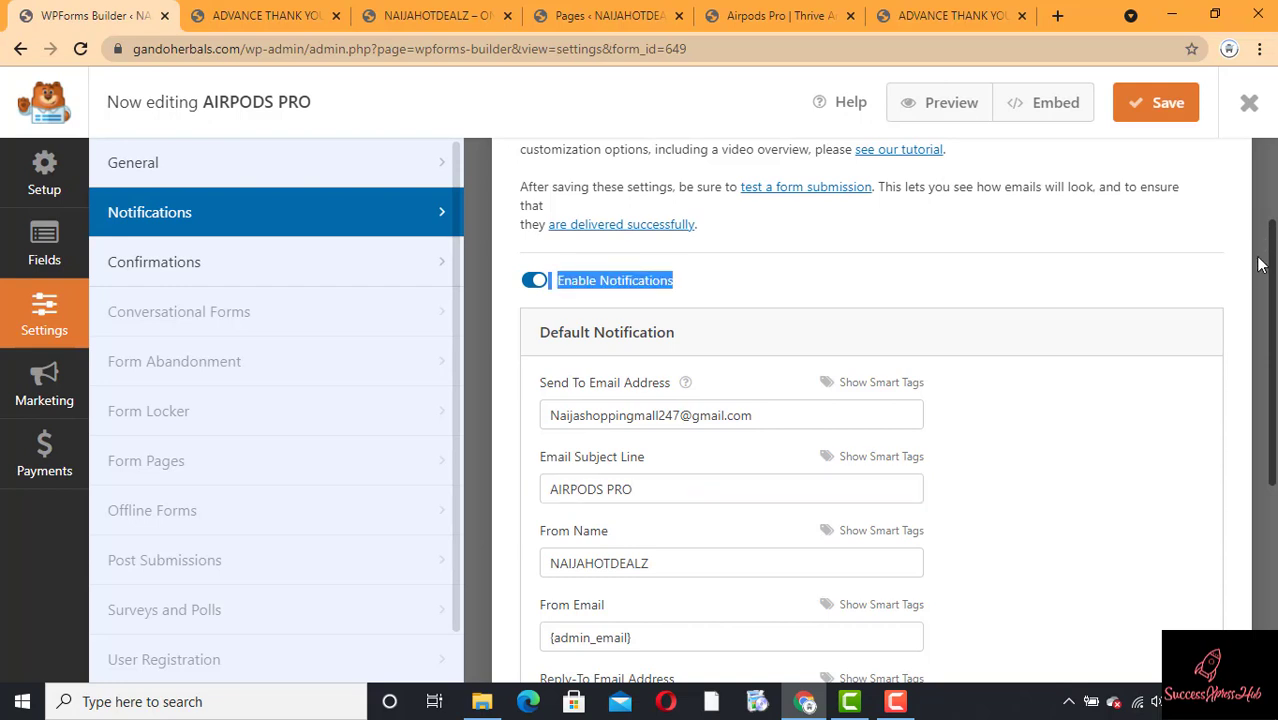
click(1131, 106)
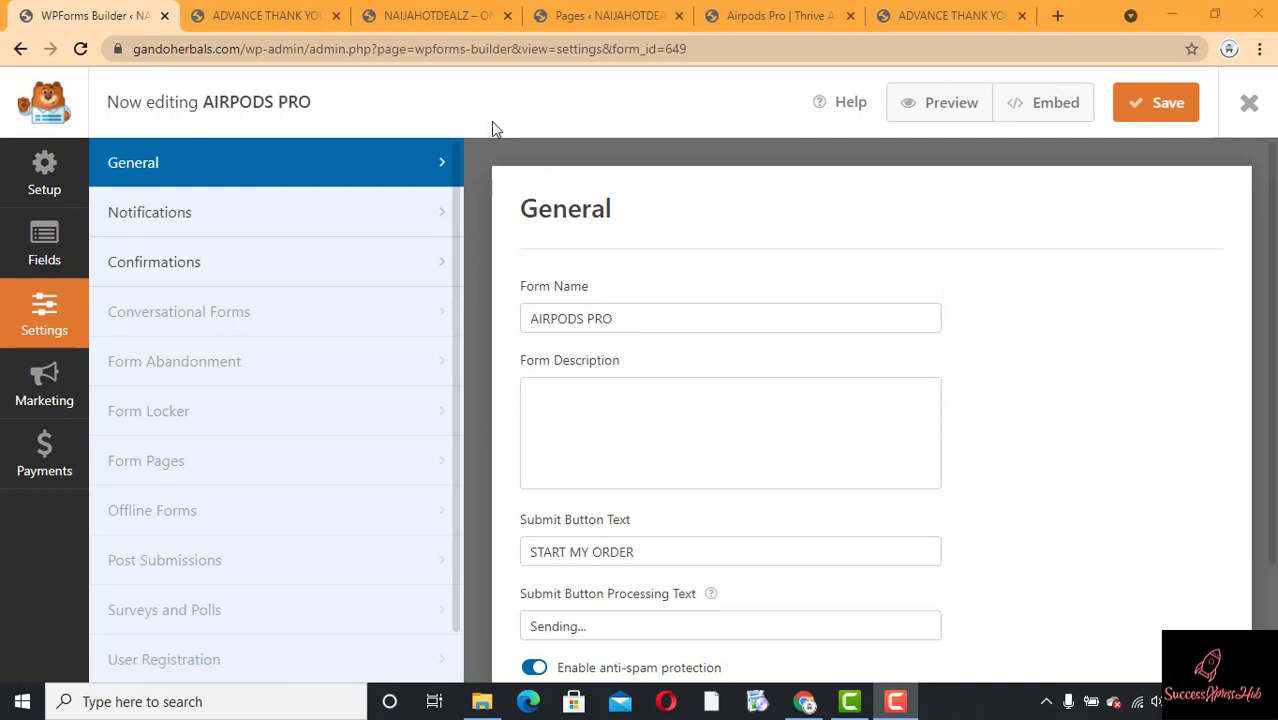
Step: Copy the form's embed shortcode [wpforms id="649" title="false"] and return to the Airpods Pro Thrive tab
click(1044, 120)
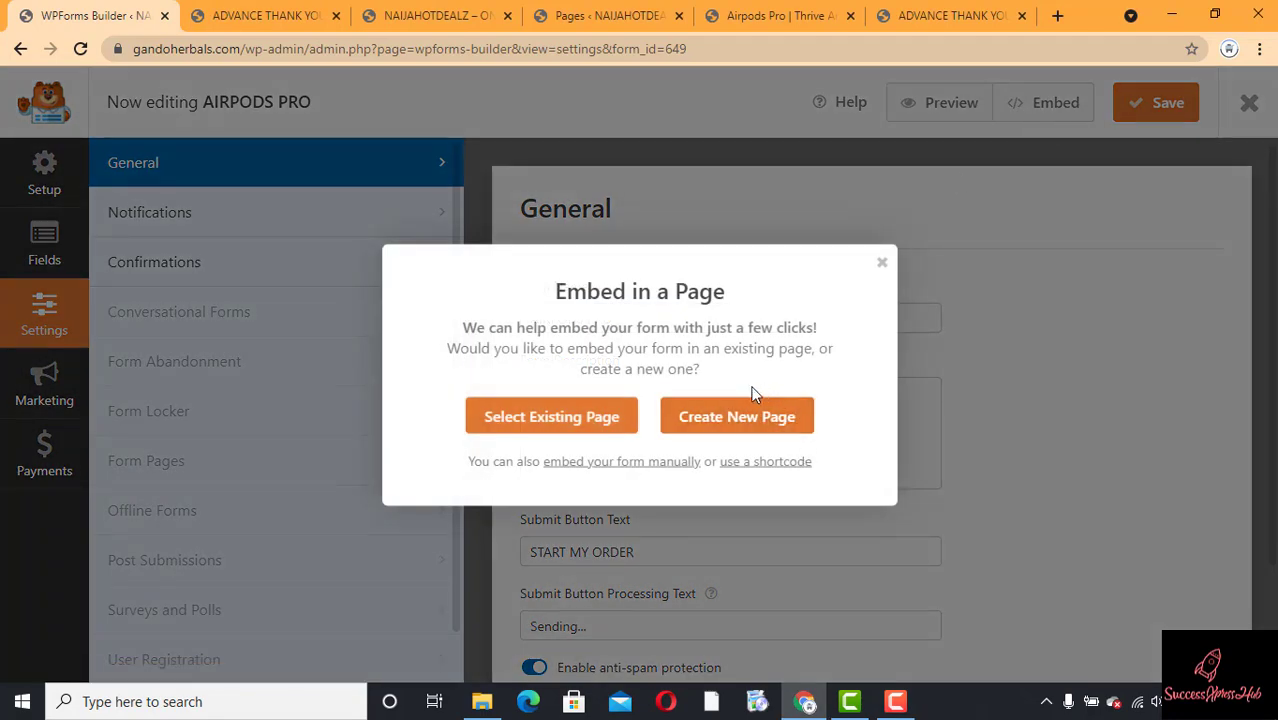
click(749, 466)
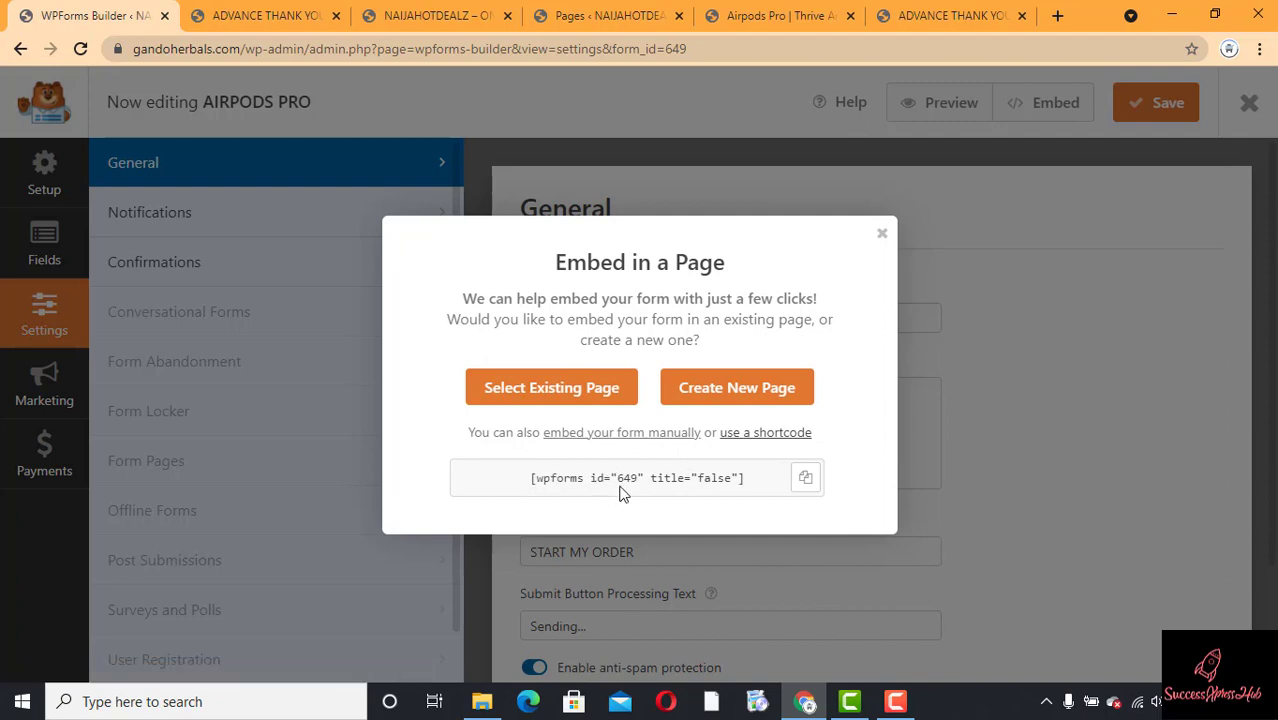
click(808, 480)
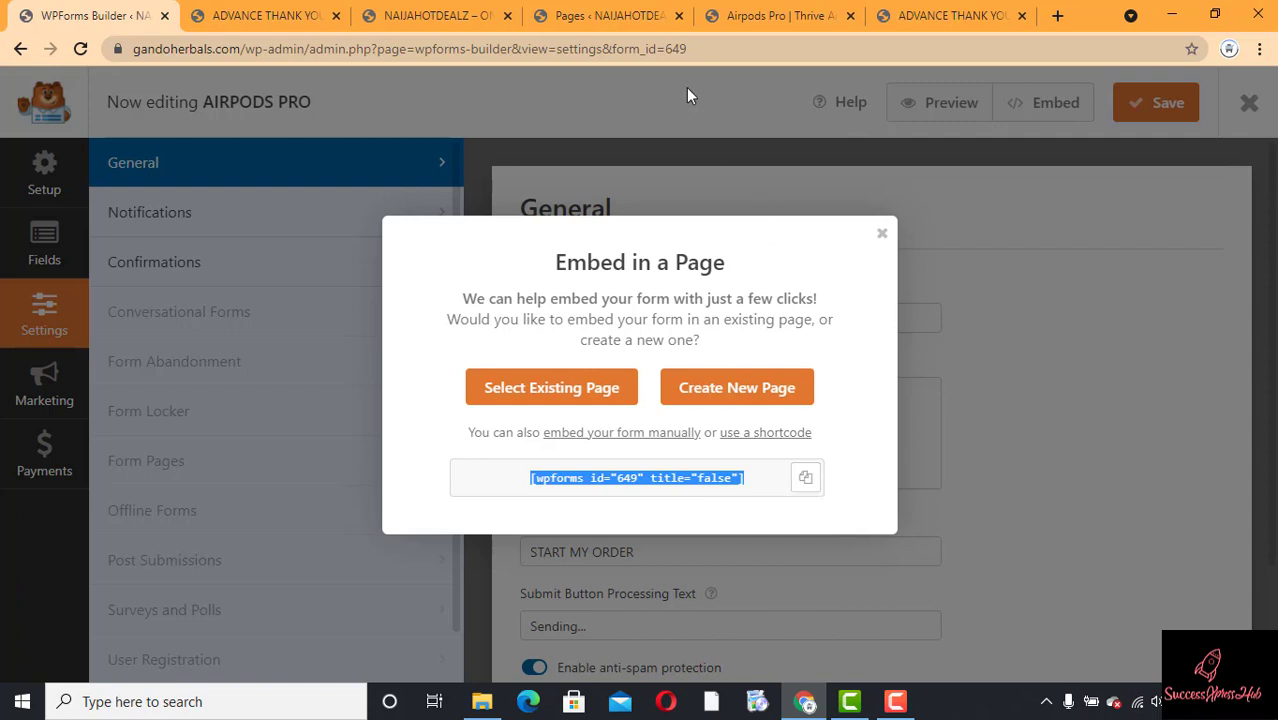
click(751, 22)
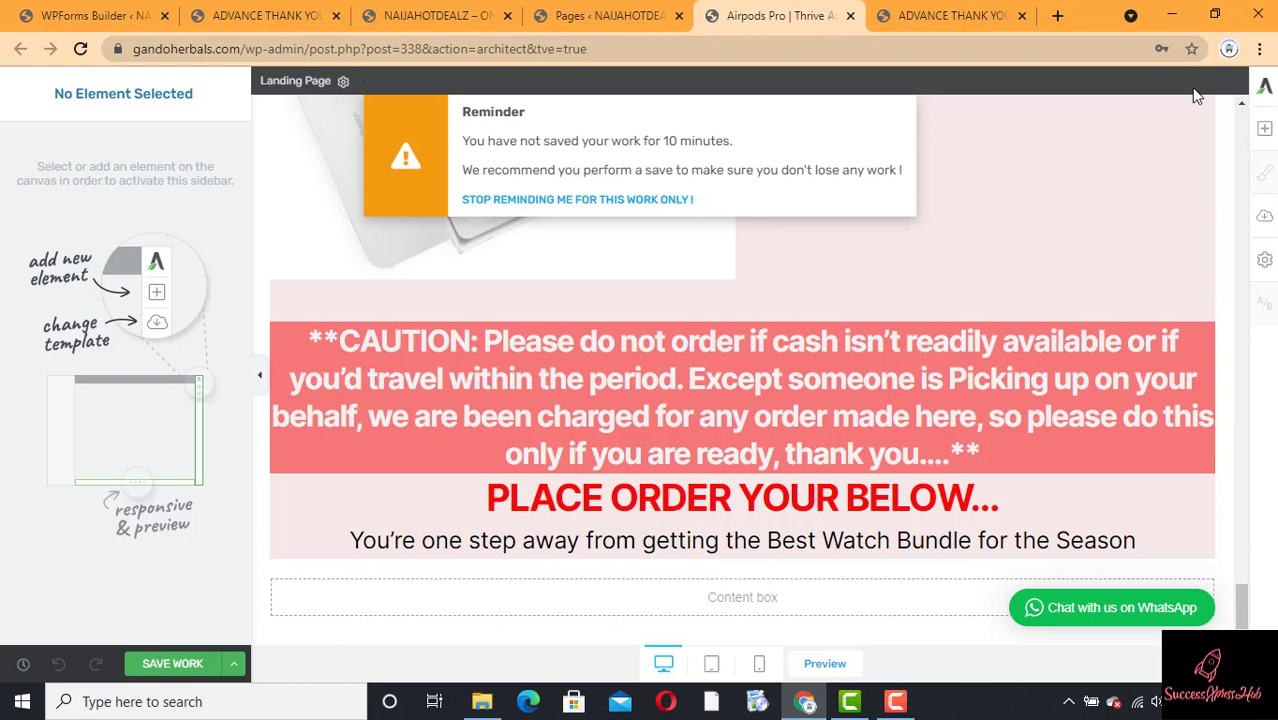
Step: Place a Custom HTML block below the 'Best Watch Bundle' line holding [wpforms id="649" title="false"]
click(1265, 131)
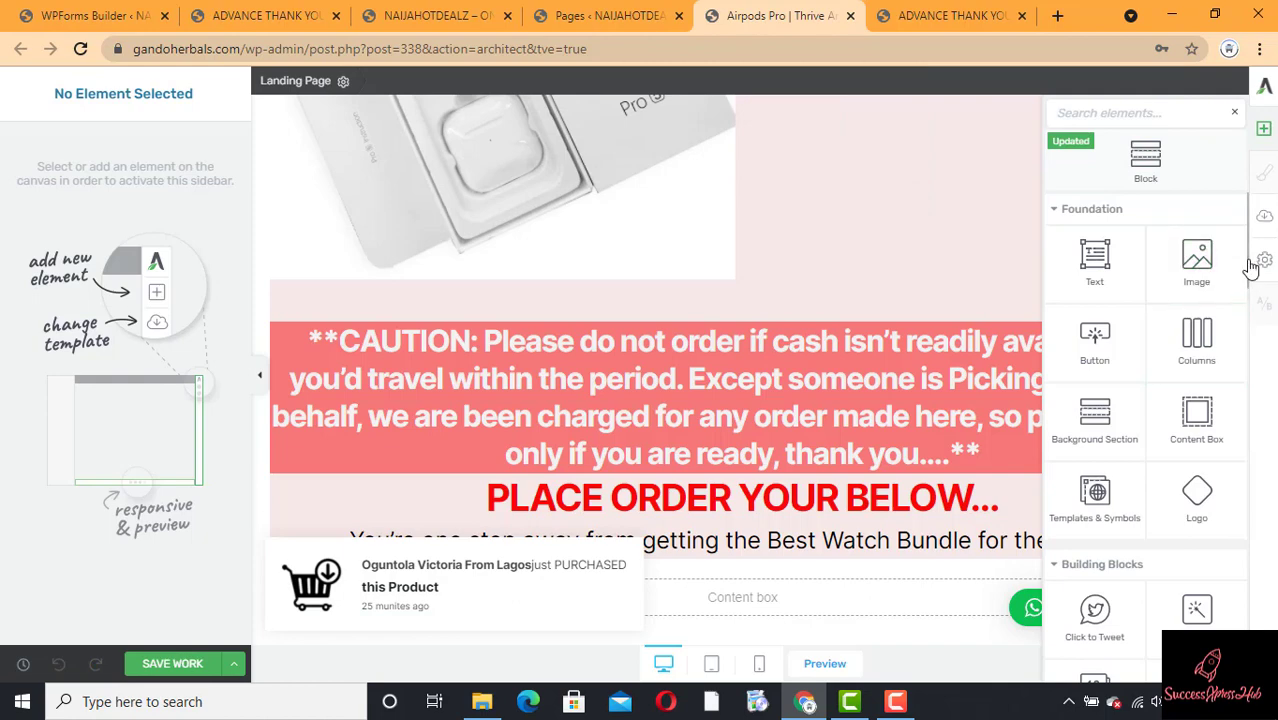
scroll(1250, 268, down, 5)
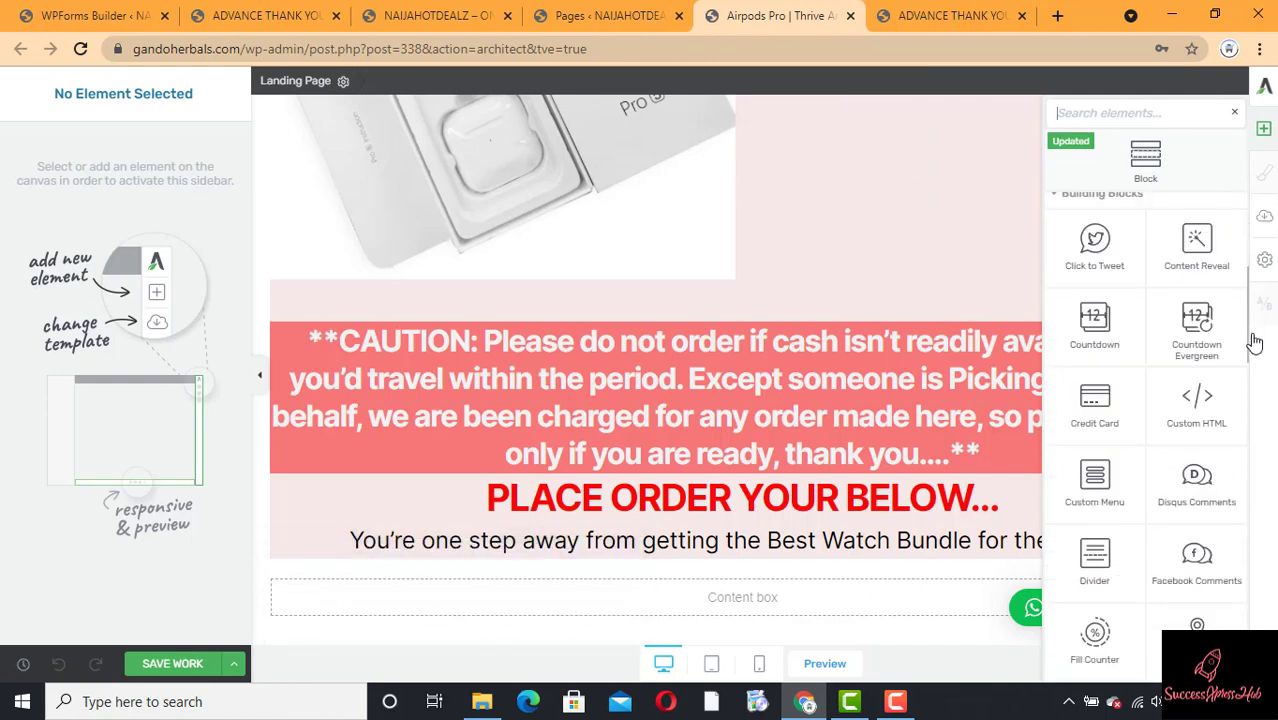
scroll(1250, 343, down, 1)
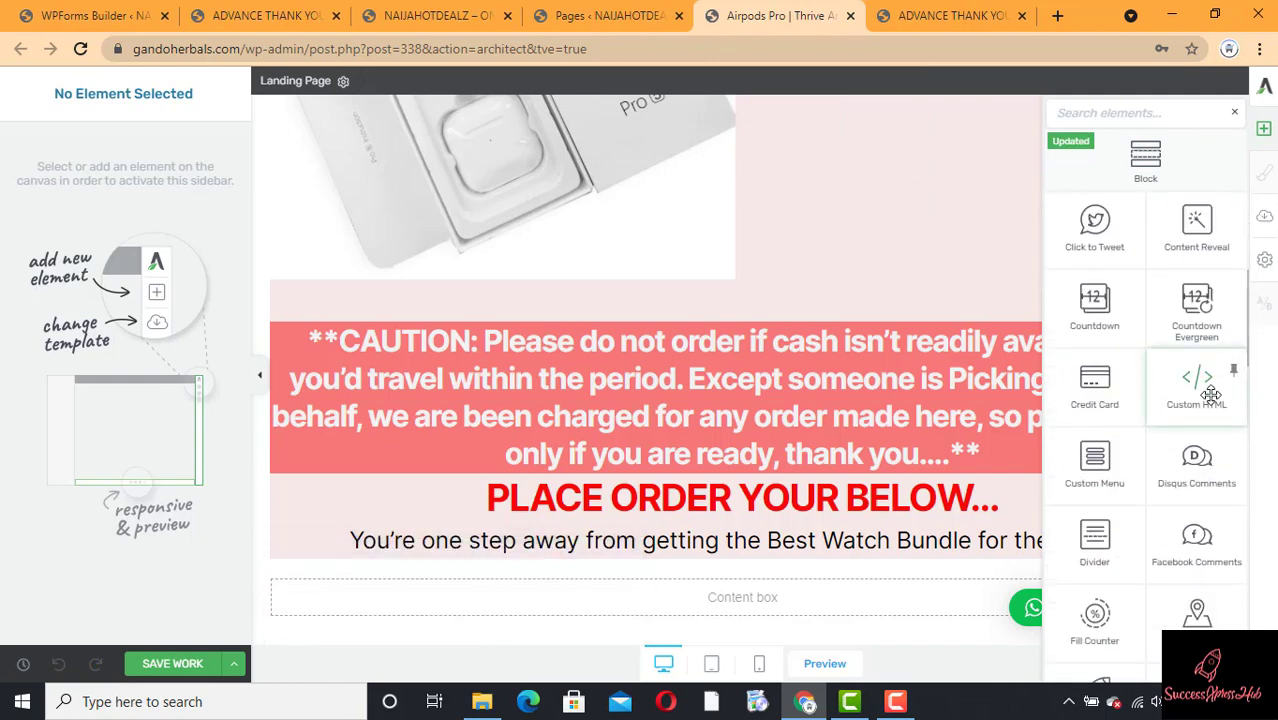
mouse_move(1210, 395)
mouse_down()
mouse_move(1060, 405)
mouse_move(703, 493)
mouse_move(598, 500)
mouse_move(594, 558)
mouse_move(652, 567)
mouse_up()
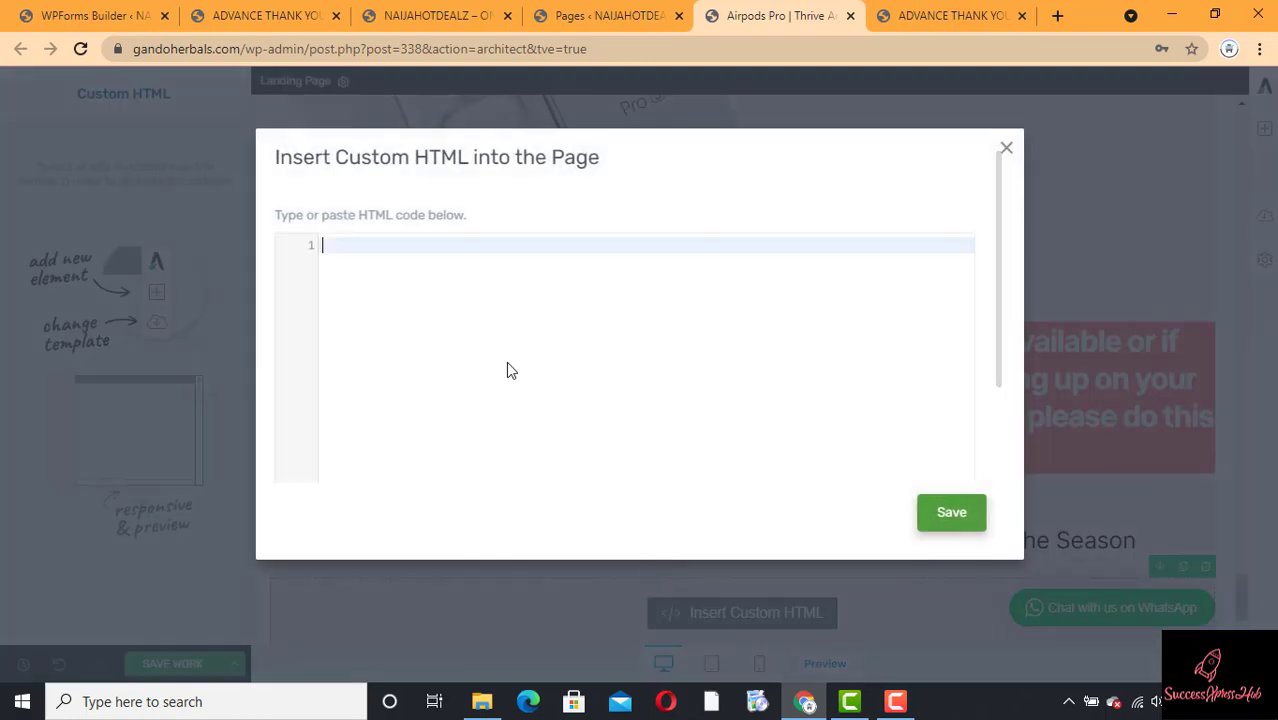
key(ctrl+v)
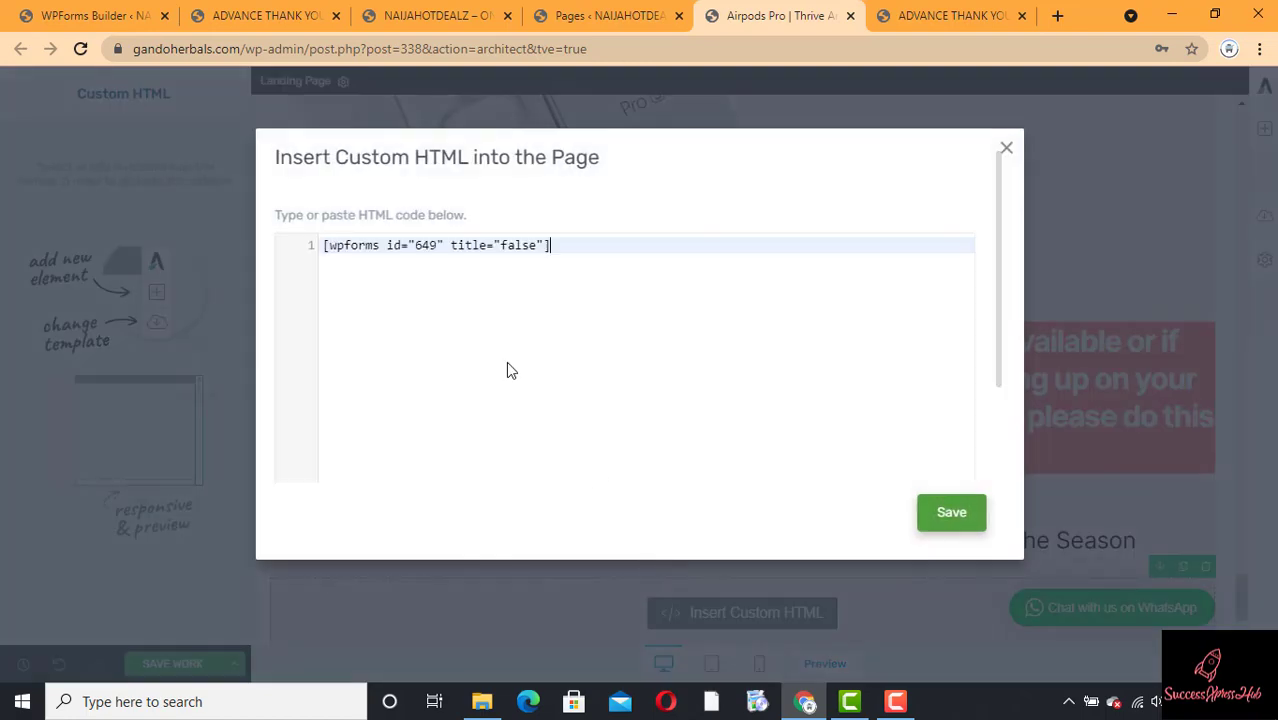
click(951, 513)
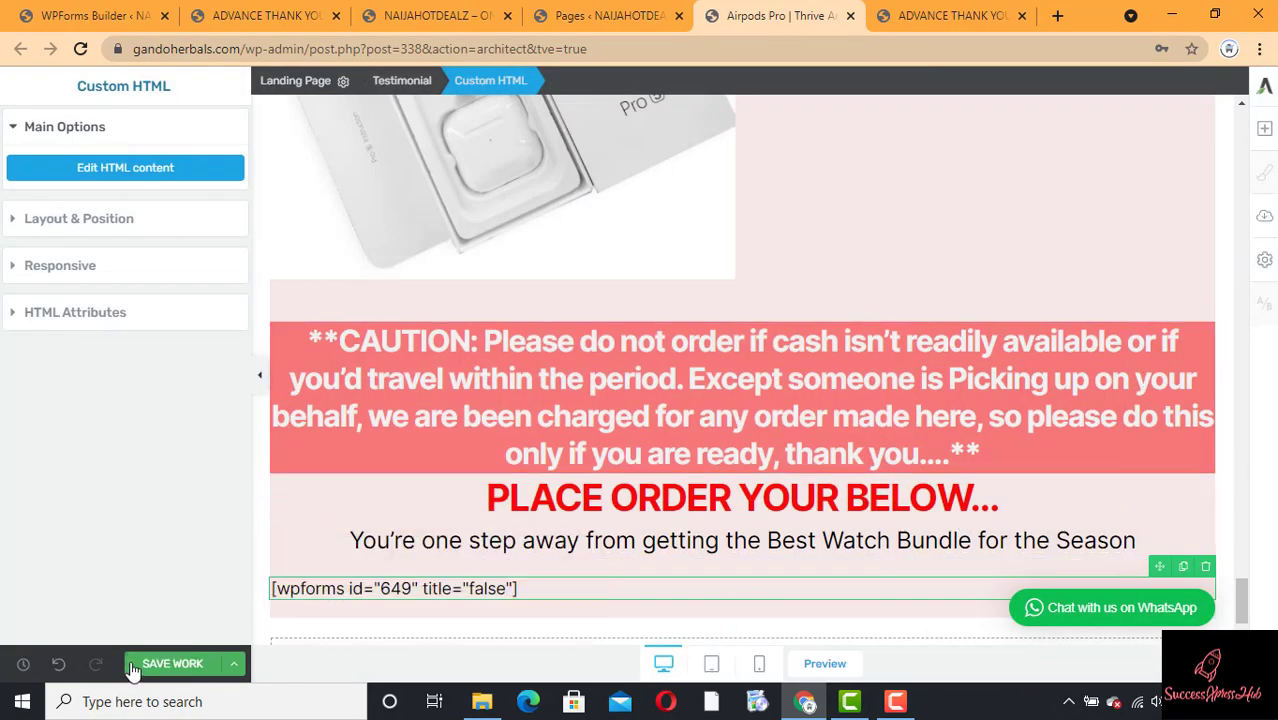
Step: Save the Airpods Pro page, then use Save and Preview to view gandoherbals.com/airpods-pro/
click(185, 665)
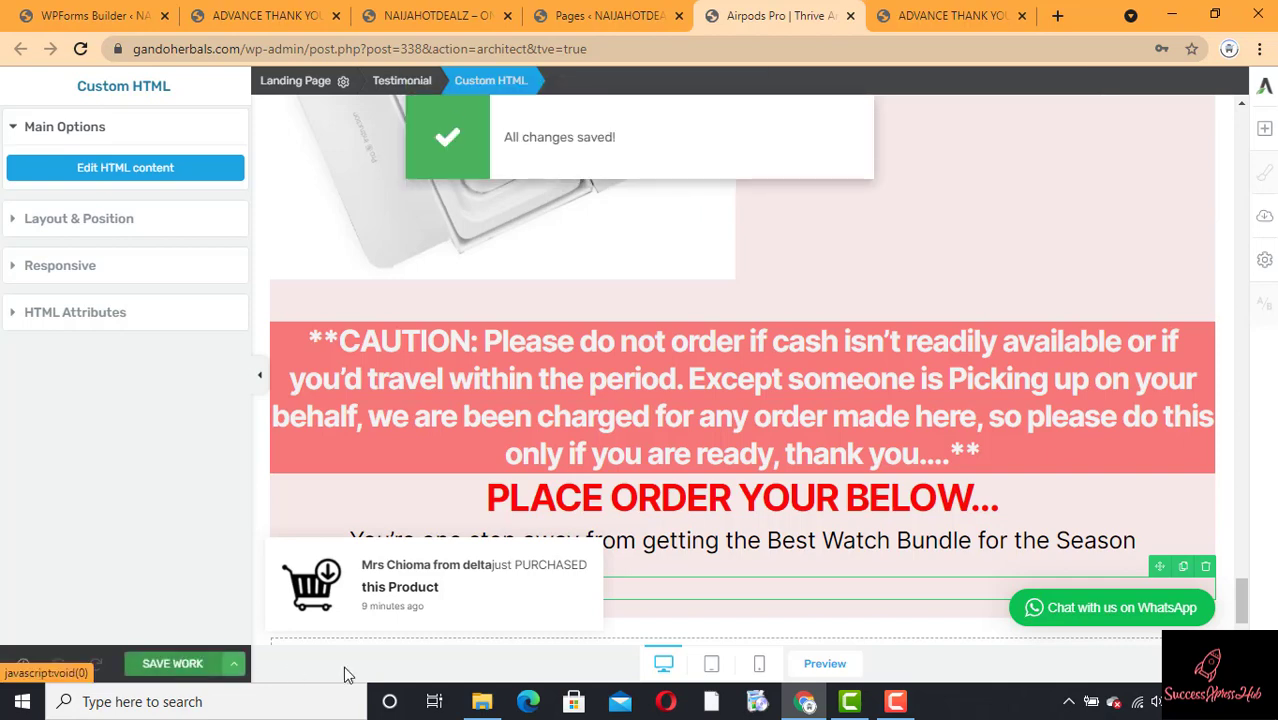
click(236, 664)
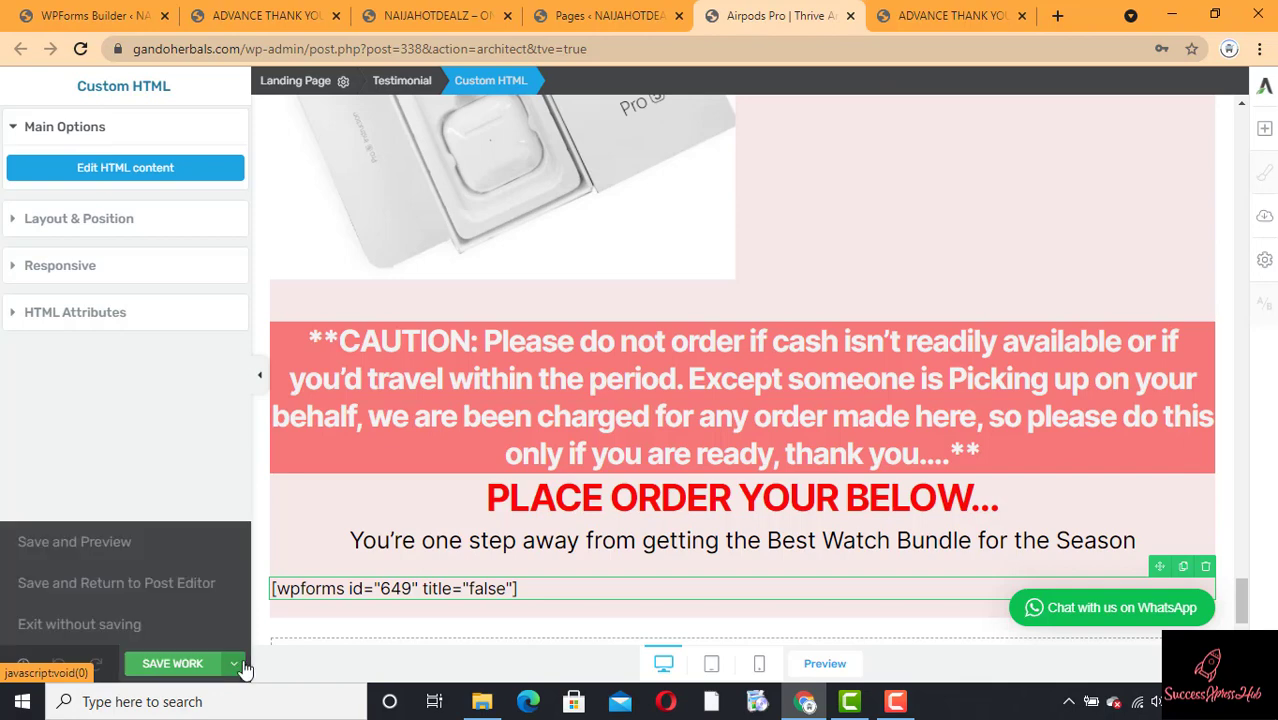
click(87, 560)
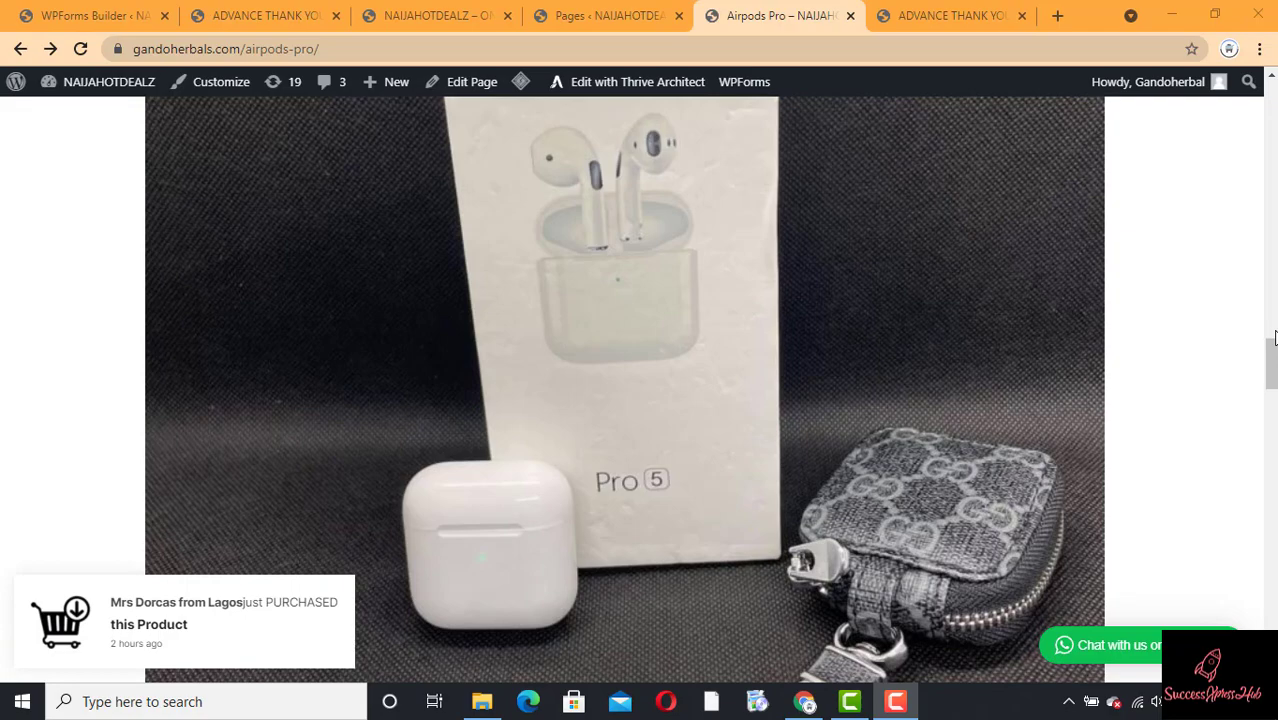
drag(1274, 338, 1272, 624)
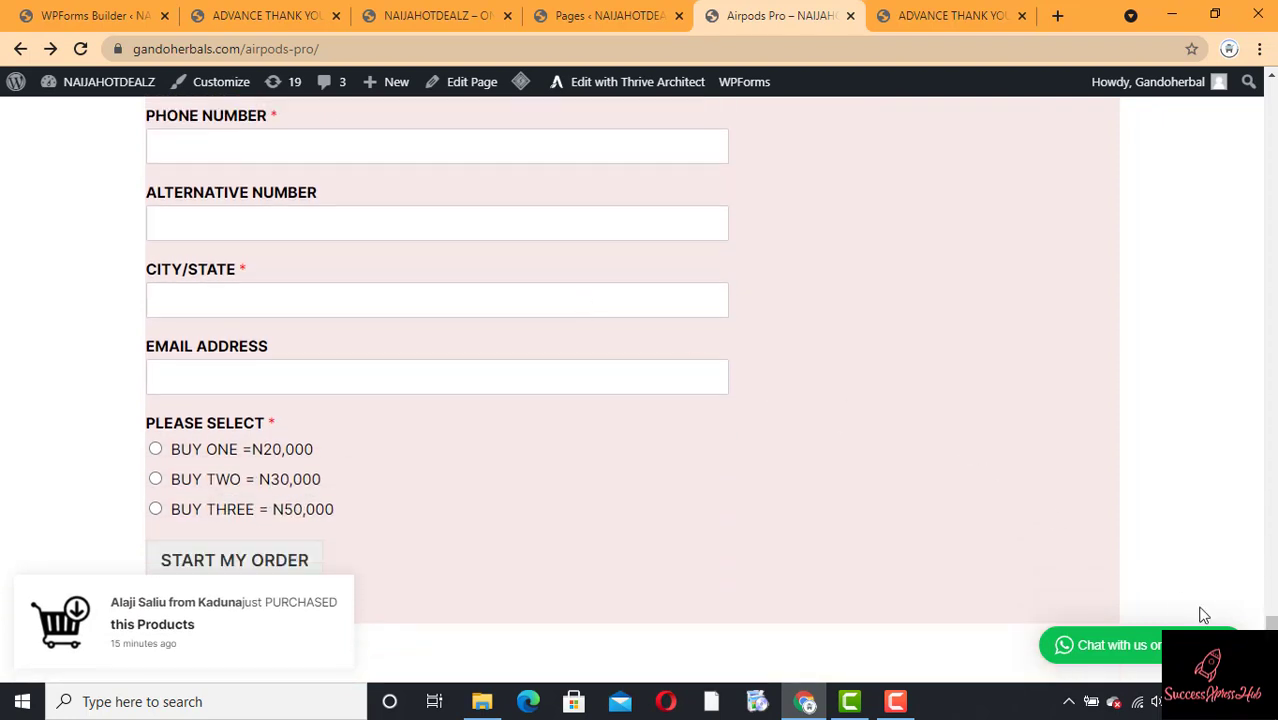
mouse_move(1274, 637)
mouse_down()
mouse_move(1275, 612)
mouse_move(1274, 628)
mouse_up()
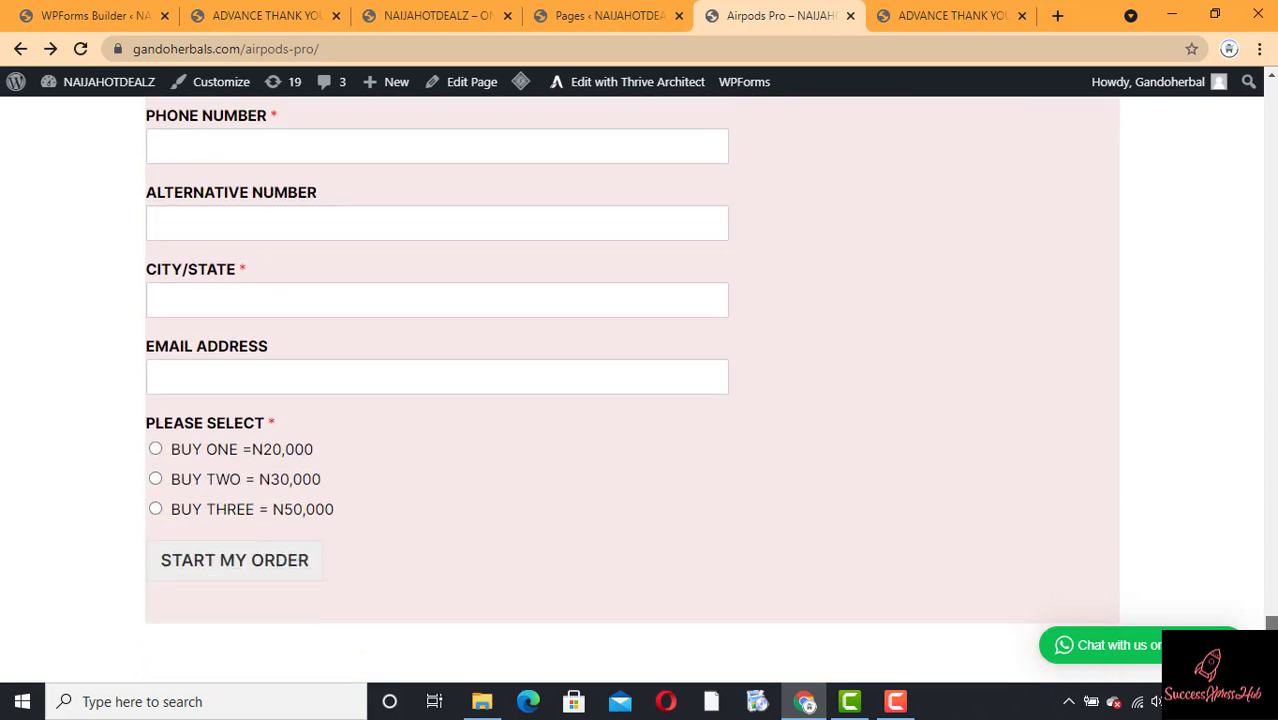